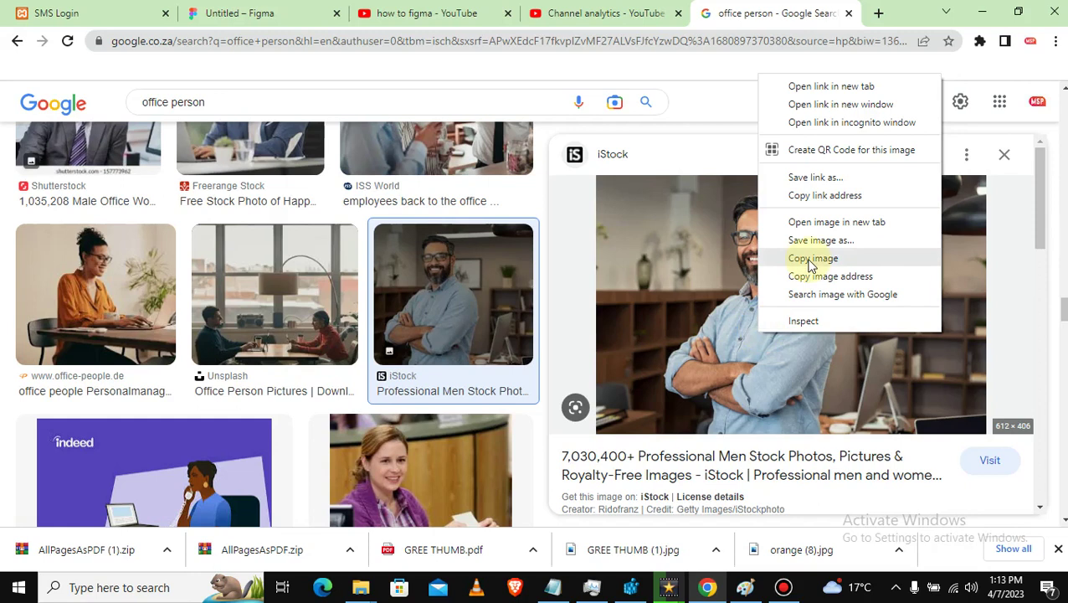
Step: Copy the smiling bearded man's office photo from Google Images and return to the Figma Untitled file
click(269, 12)
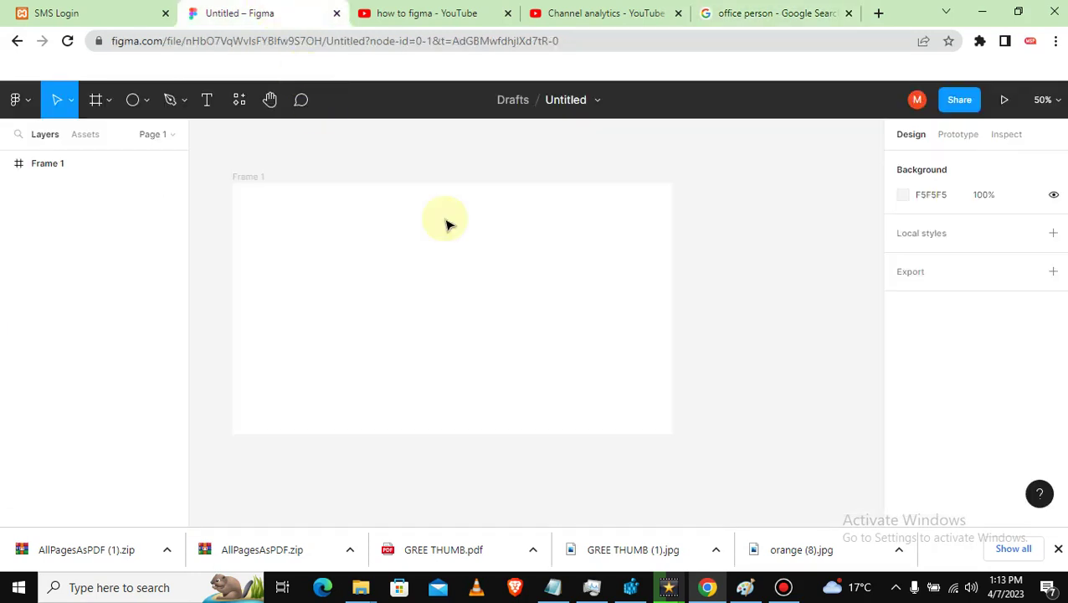
Step: Paste the office photo into Frame 1, align it top-left and scale it proportionally to 1120 × 743
click(496, 164)
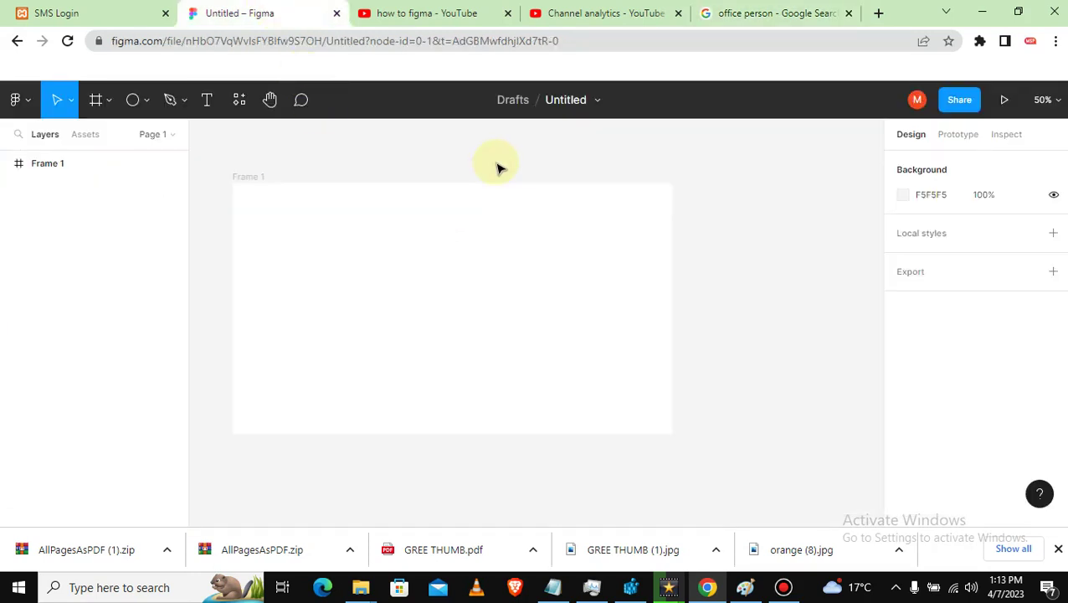
key(ctrl+v)
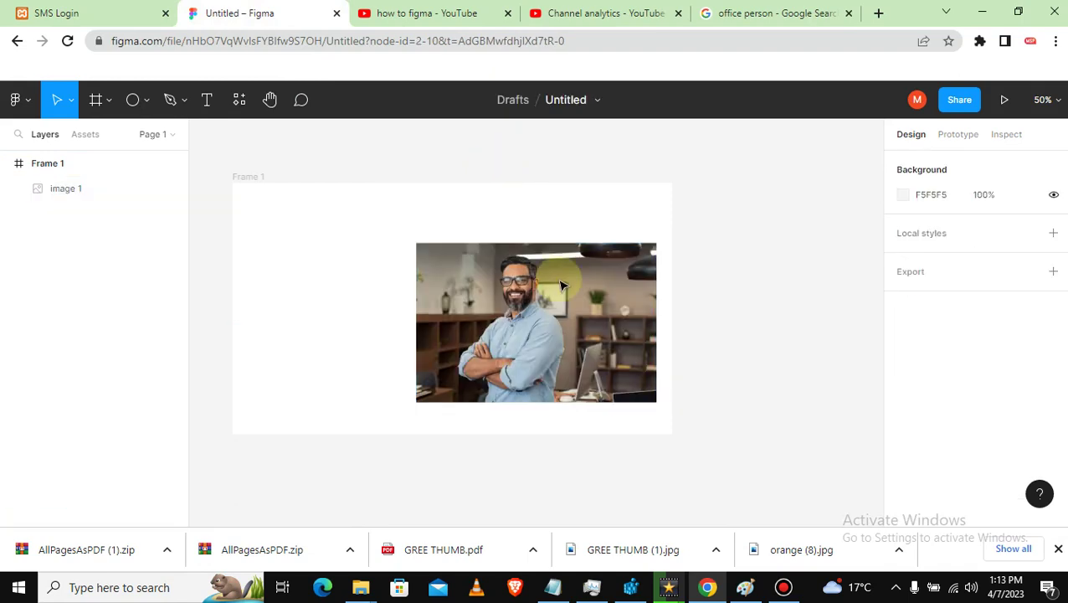
click(418, 246)
drag(385, 241, 379, 225)
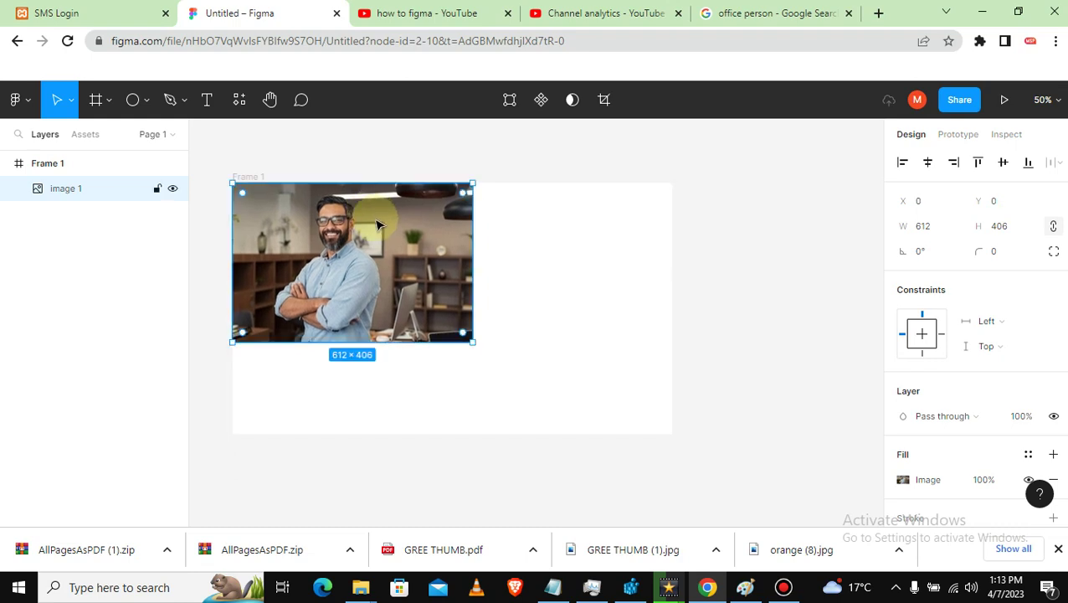
key(k)
mouse_move(479, 348)
mouse_down()
mouse_move(577, 425)
mouse_move(670, 465)
mouse_up()
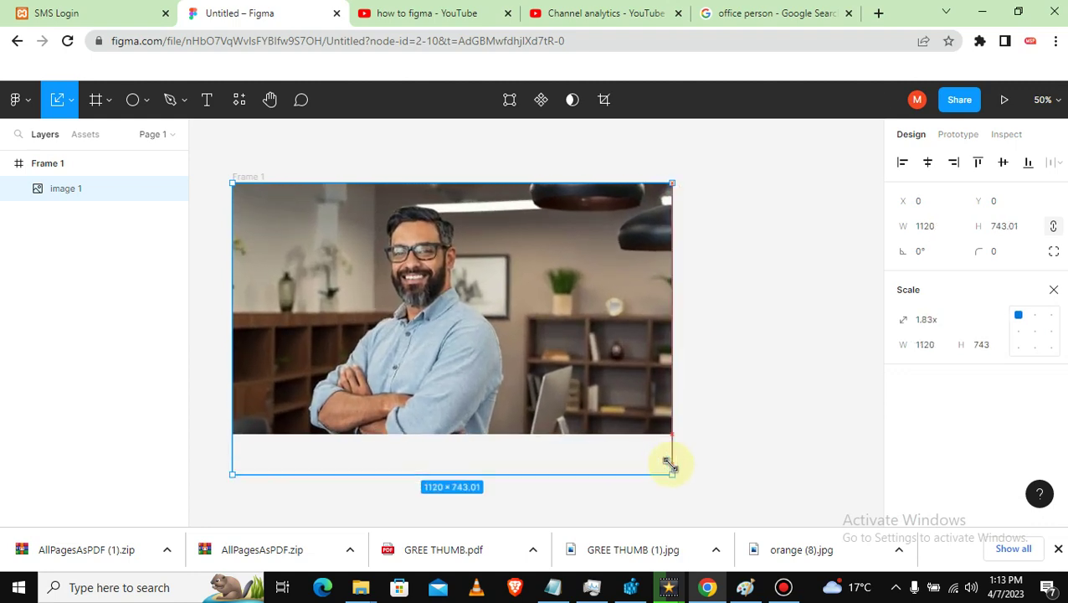
click(756, 419)
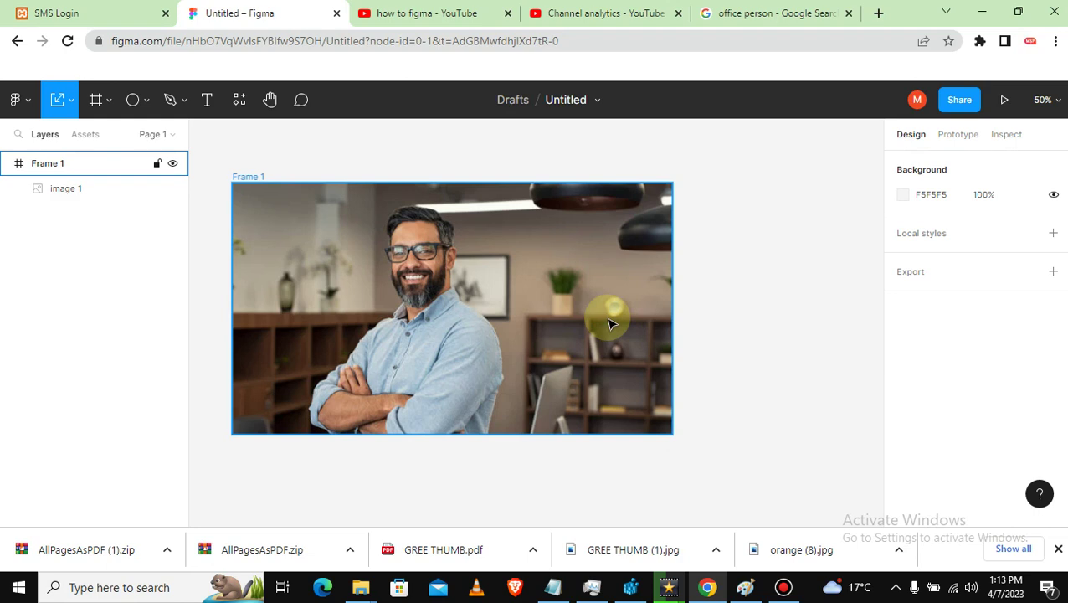
Step: Trial-enlarge Frame 1 and undo it, then nudge the photo slightly up and left
click(639, 377)
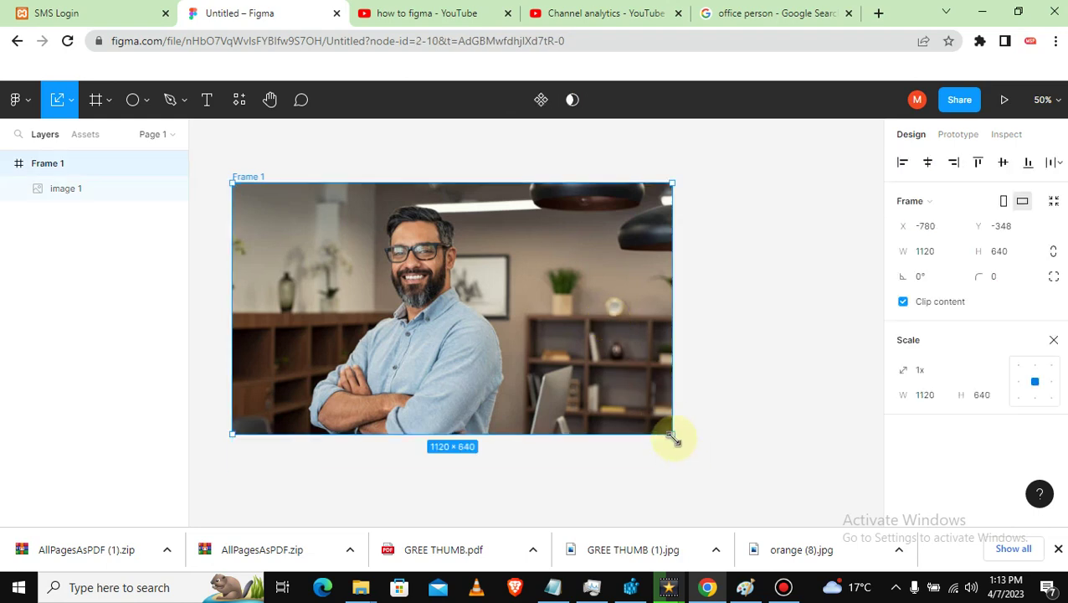
drag(672, 436, 682, 448)
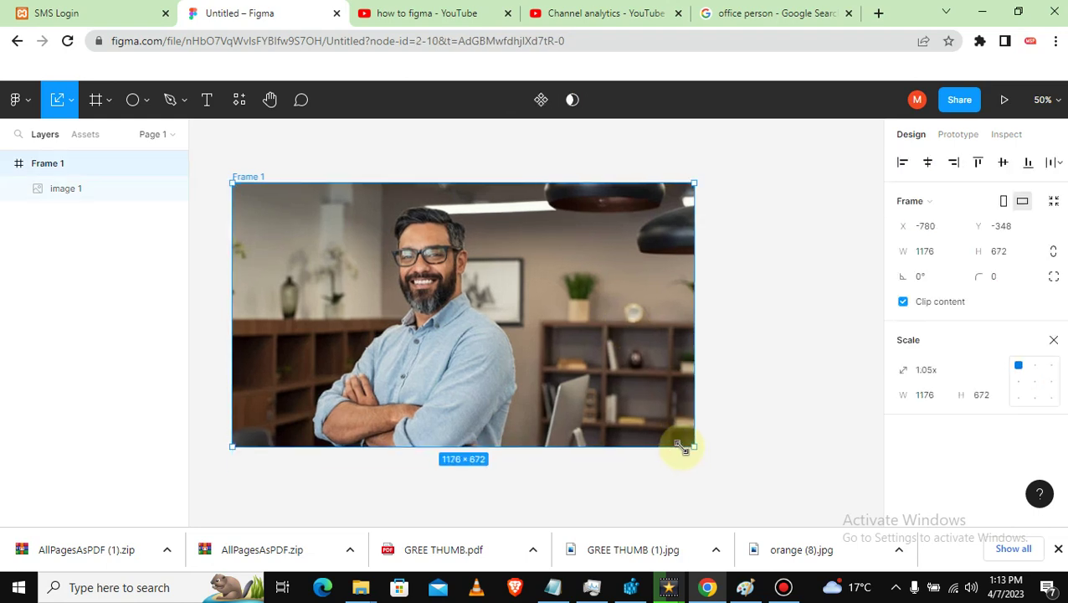
key(ctrl+z)
click(755, 389)
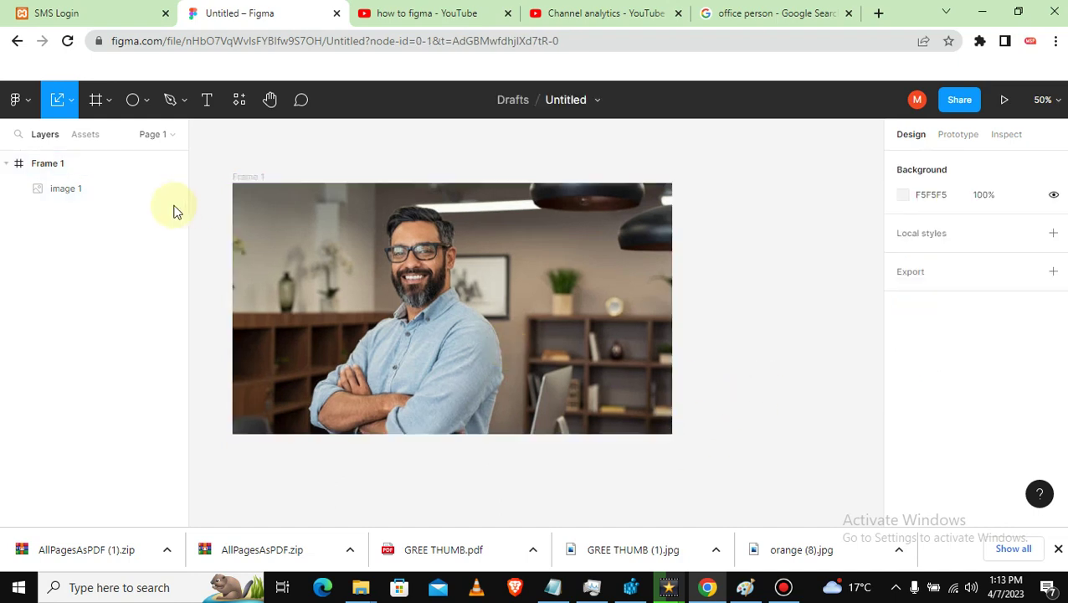
click(93, 192)
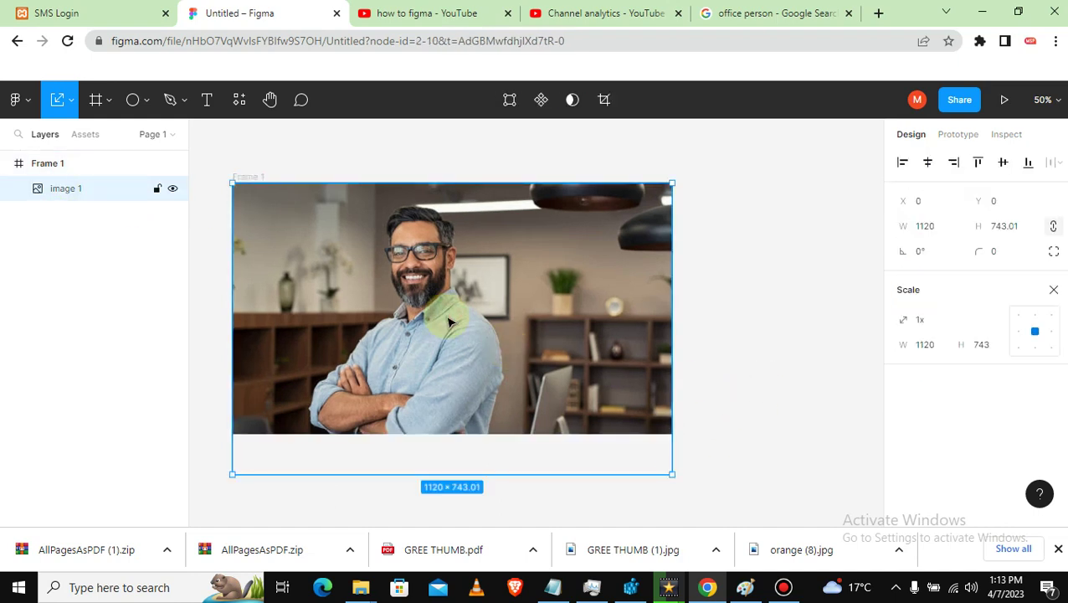
mouse_move(450, 321)
mouse_down()
mouse_move(433, 318)
mouse_move(452, 324)
mouse_up()
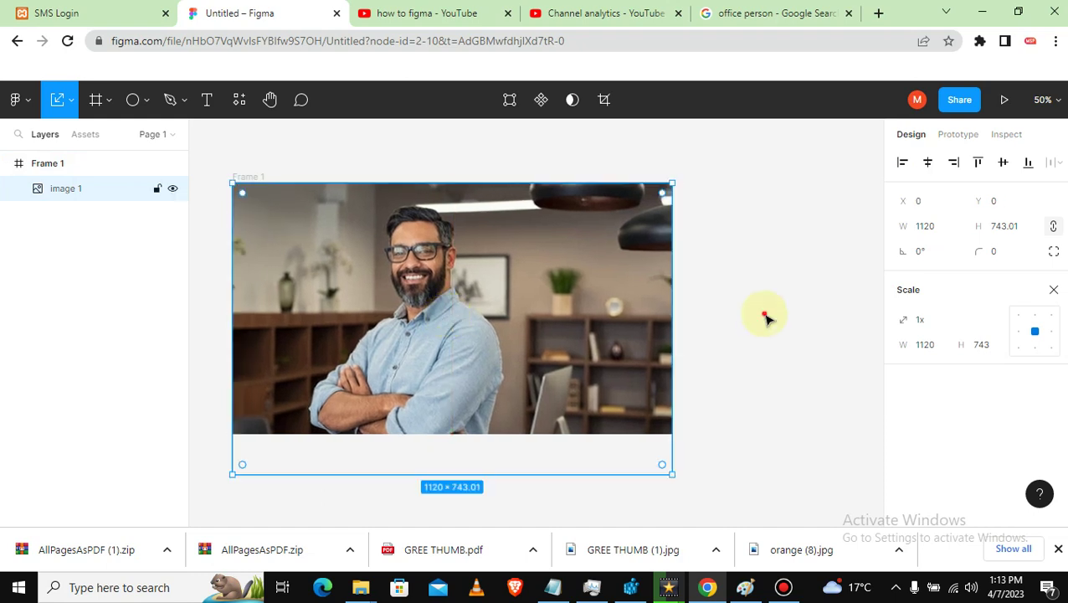
Step: Scale Frame 1 down from its left edge to about 938 × 536
key(Escape)
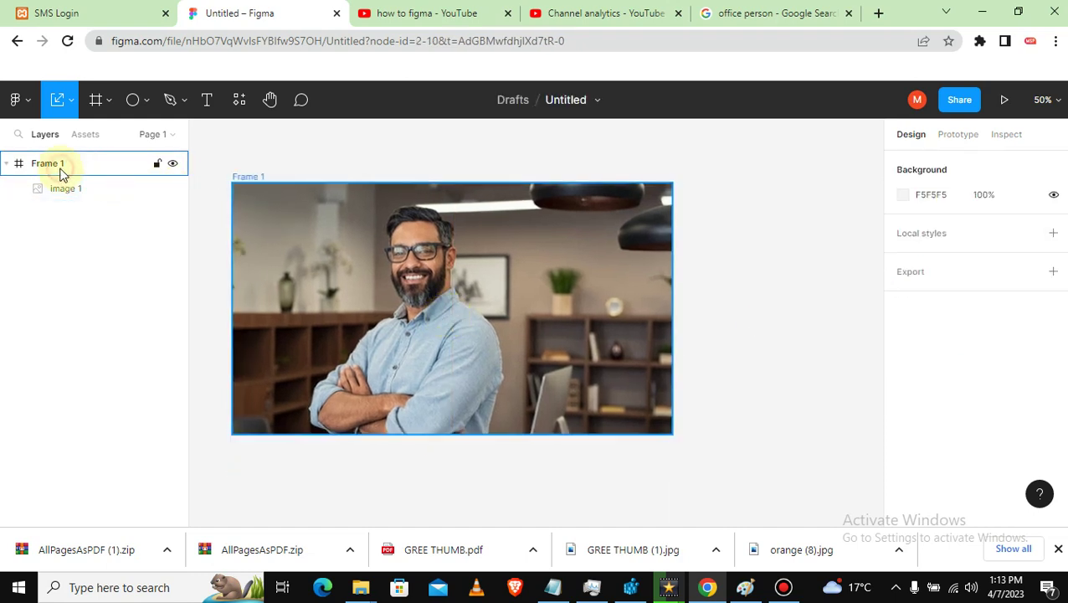
click(60, 173)
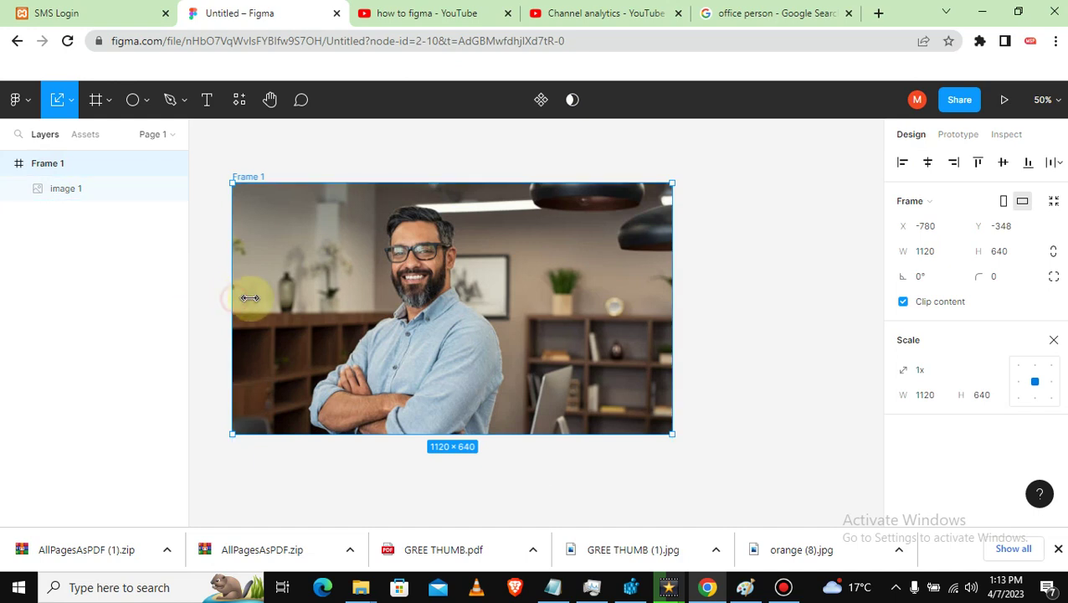
drag(249, 297, 262, 298)
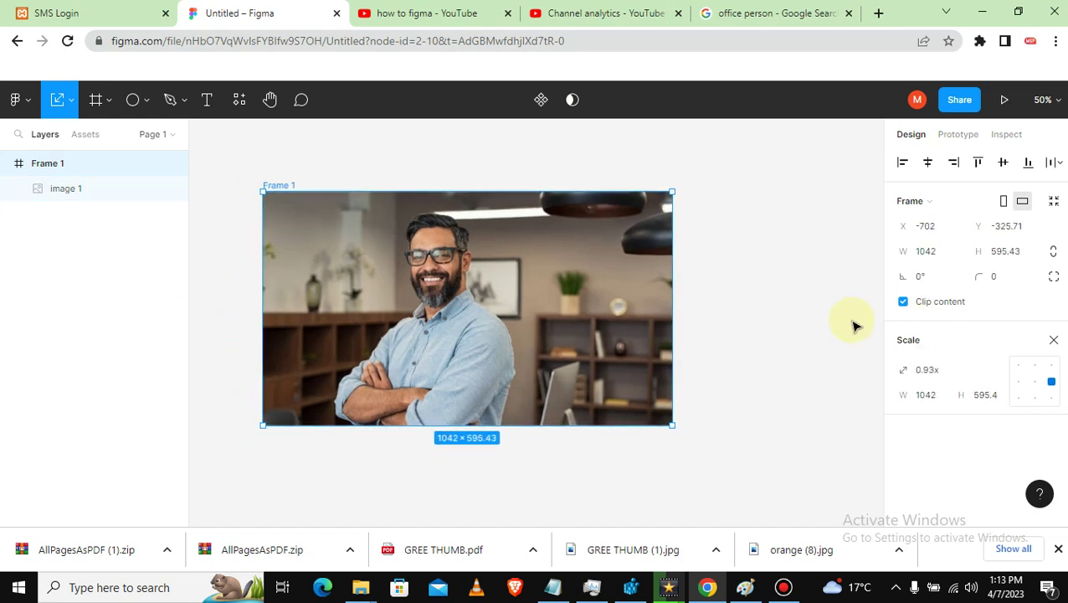
key(Tab)
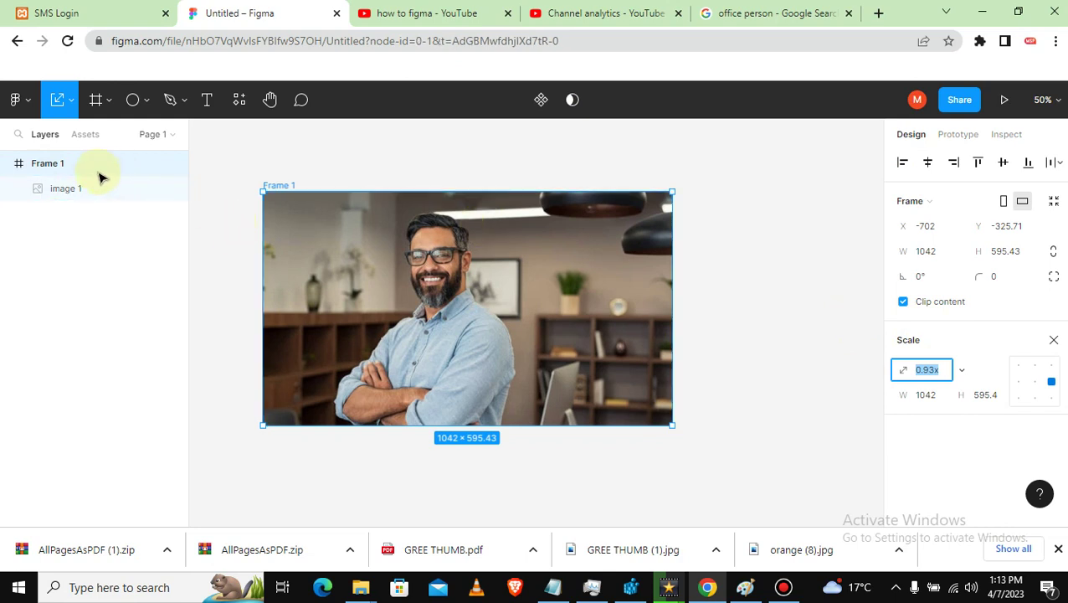
click(84, 168)
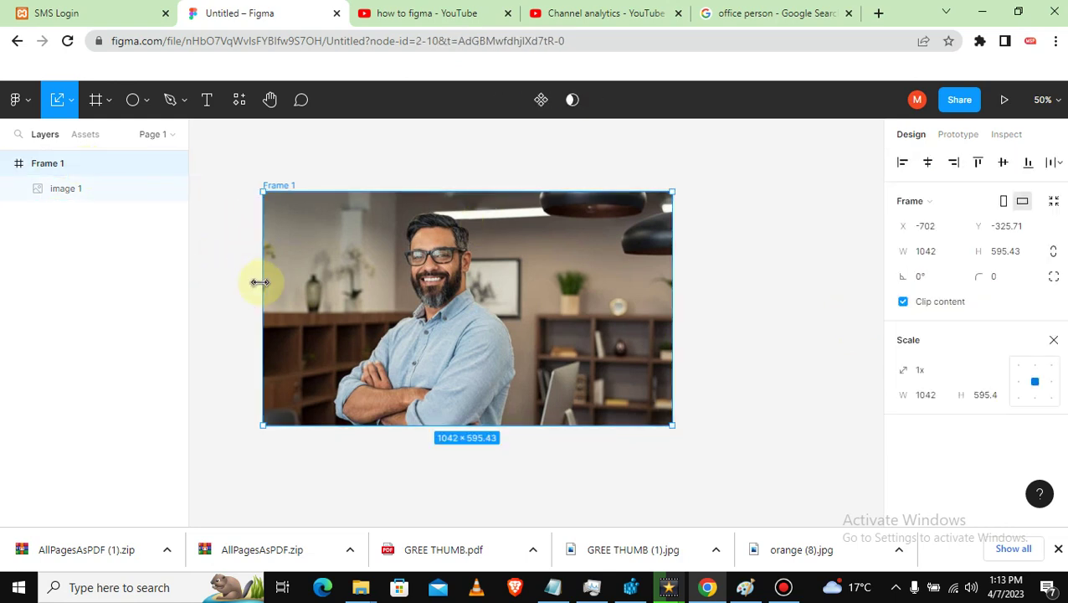
drag(259, 282, 284, 286)
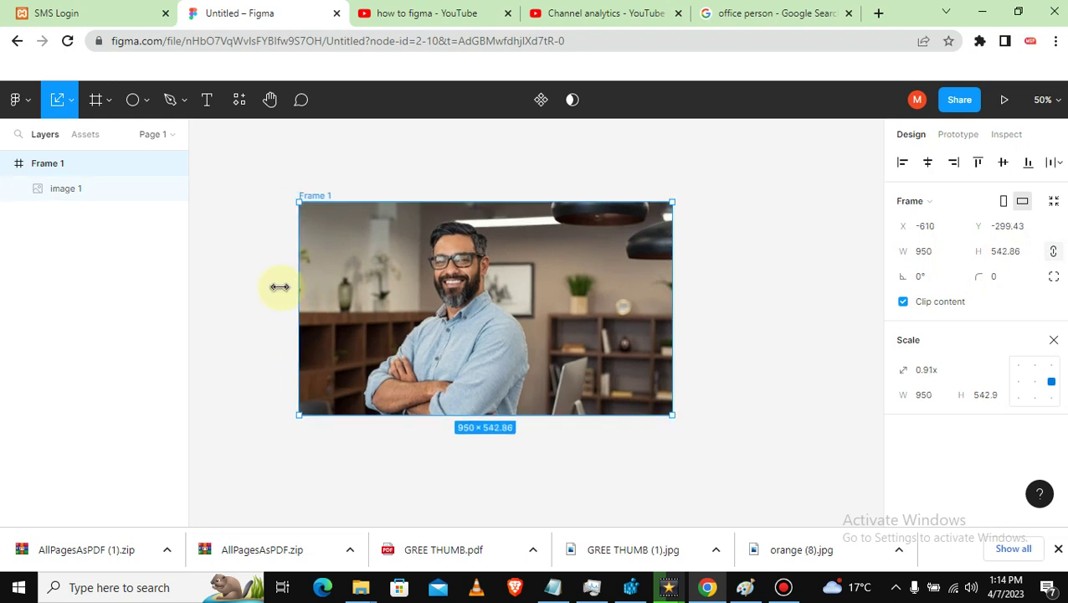
drag(287, 285, 279, 286)
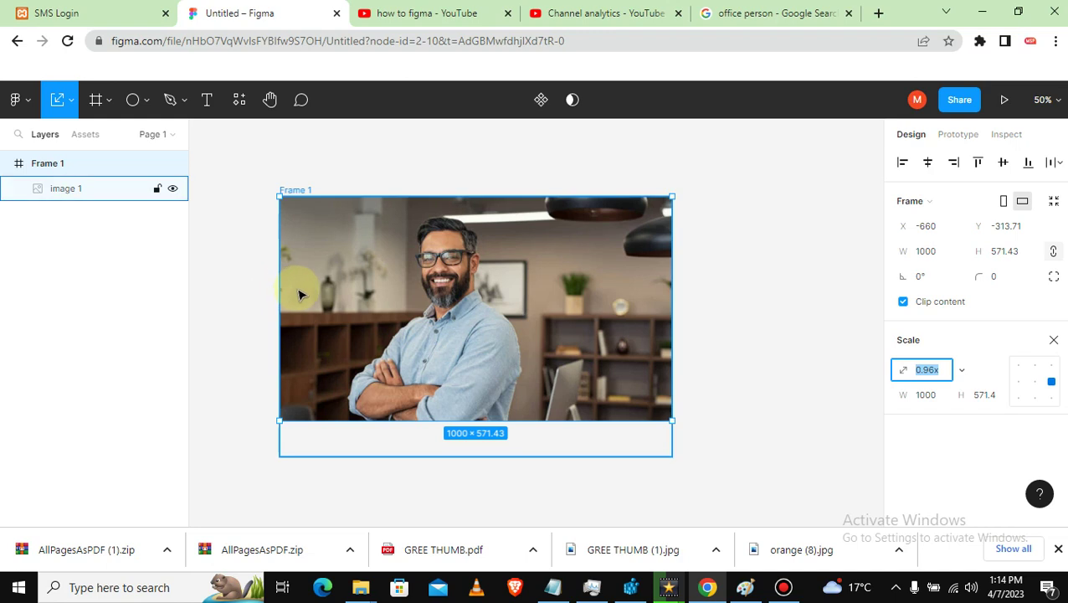
mouse_move(280, 291)
mouse_down()
mouse_move(304, 291)
mouse_move(280, 291)
mouse_up()
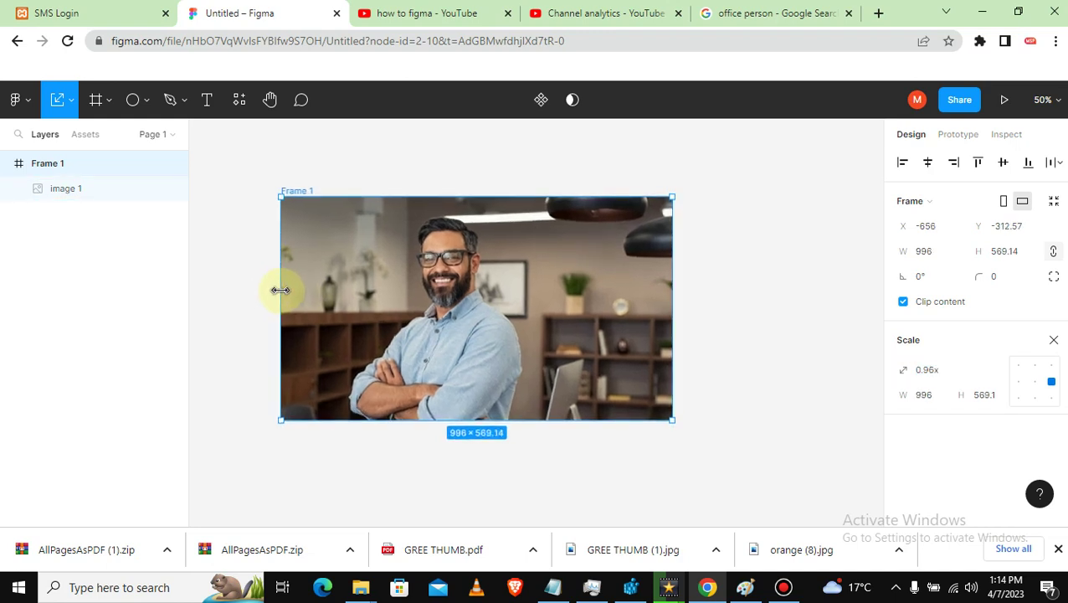
Step: Back on the Move tool, narrow Frame 1 to 828 × 570 without scaling the photo
click(73, 108)
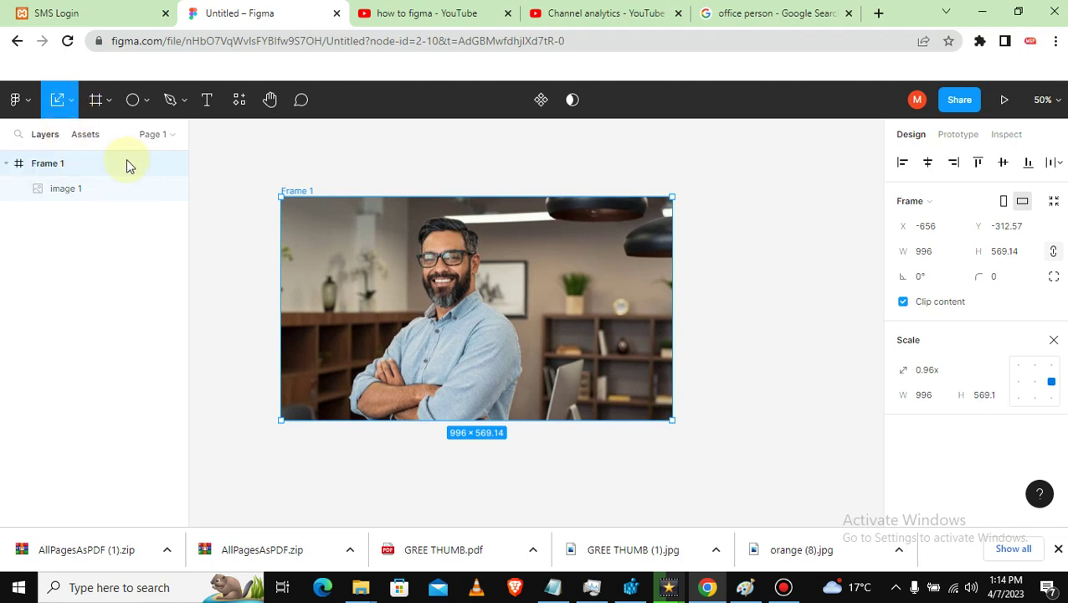
click(70, 100)
click(60, 139)
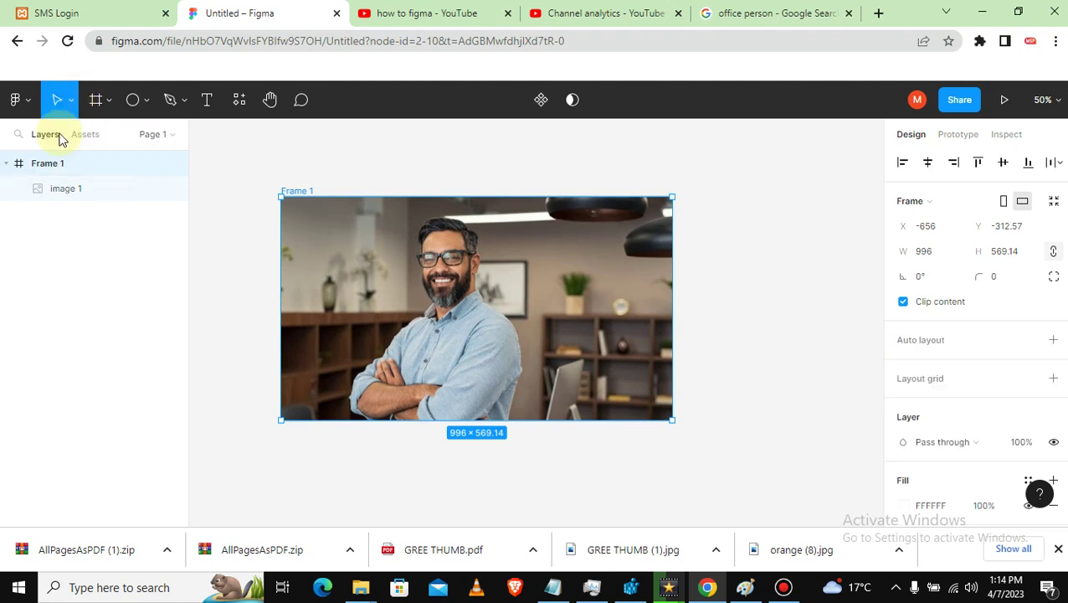
drag(297, 276, 347, 282)
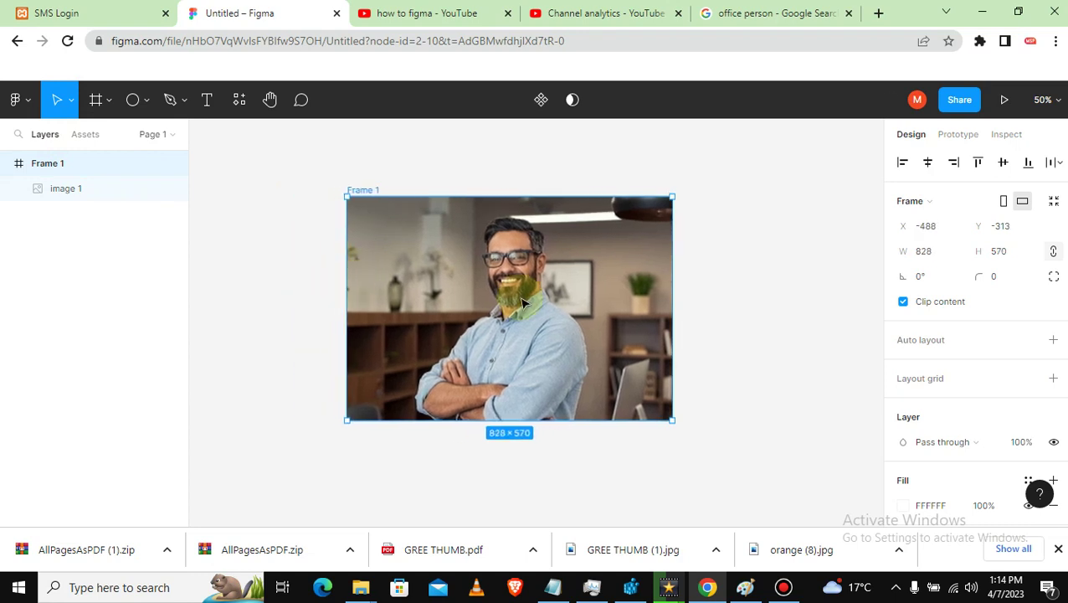
Step: Reposition the office photo inside Frame 1's crop
click(89, 189)
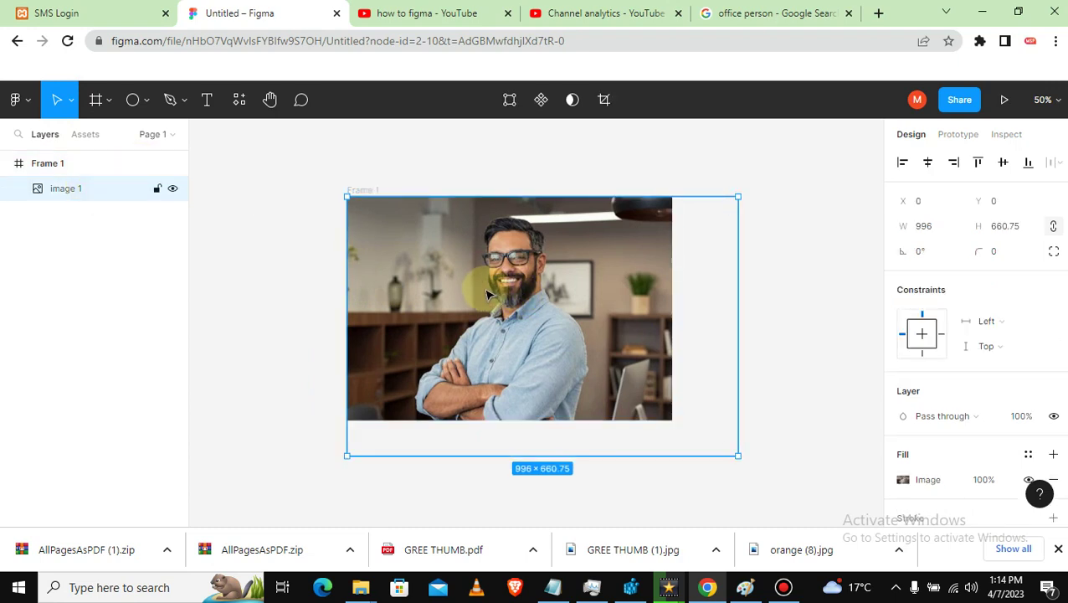
drag(488, 293, 431, 283)
drag(485, 318, 488, 318)
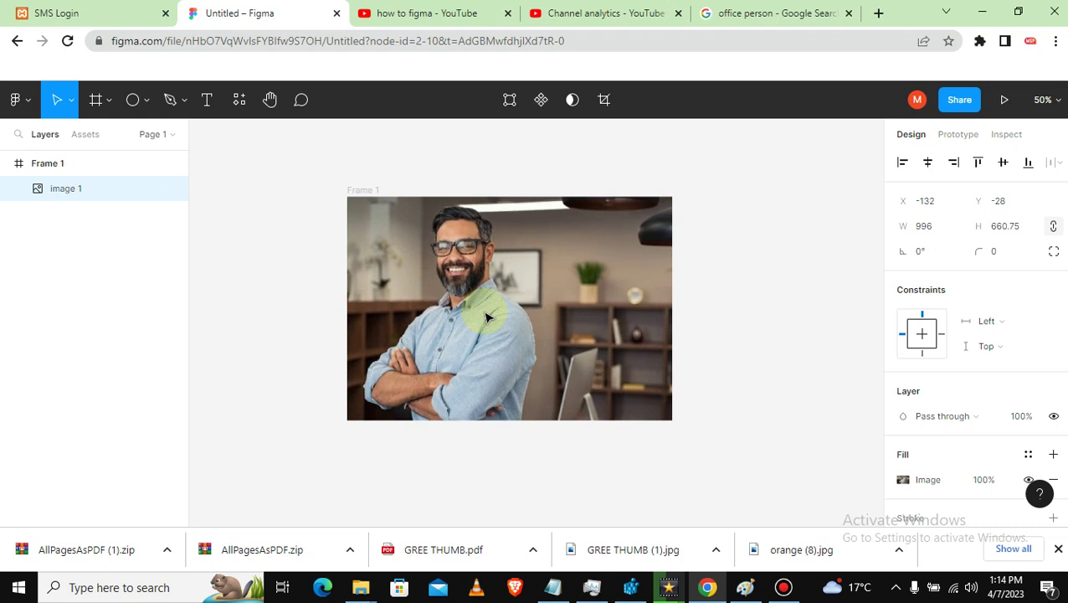
click(243, 281)
Step: Widen Frame 1 to 854 × 570 to show more office on the left
click(69, 164)
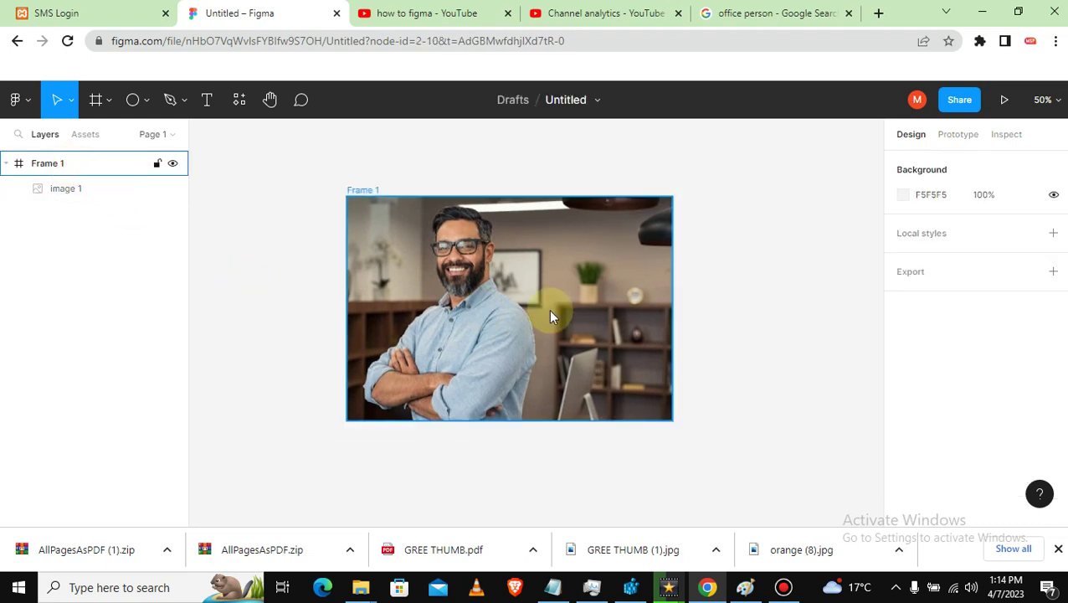
double_click(671, 318)
drag(671, 317, 678, 317)
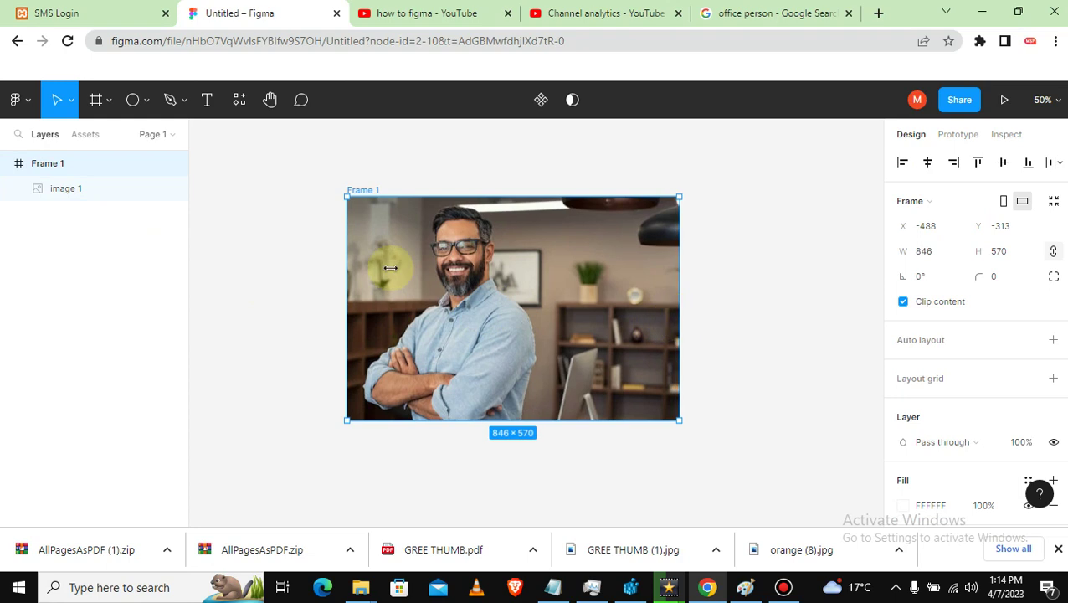
mouse_move(348, 279)
mouse_down()
mouse_move(333, 278)
mouse_move(344, 279)
mouse_up()
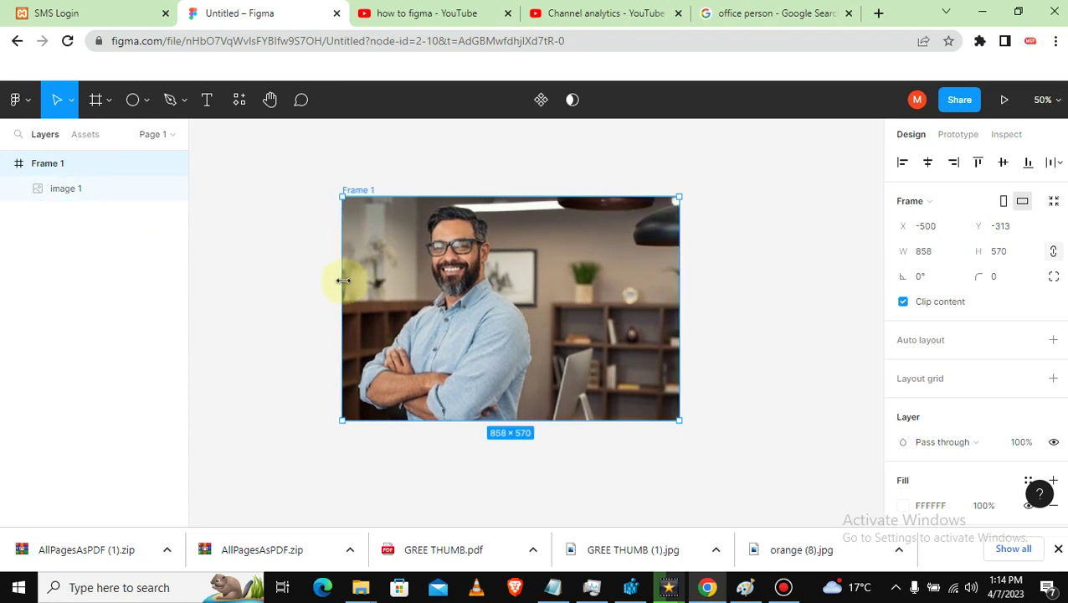
click(277, 227)
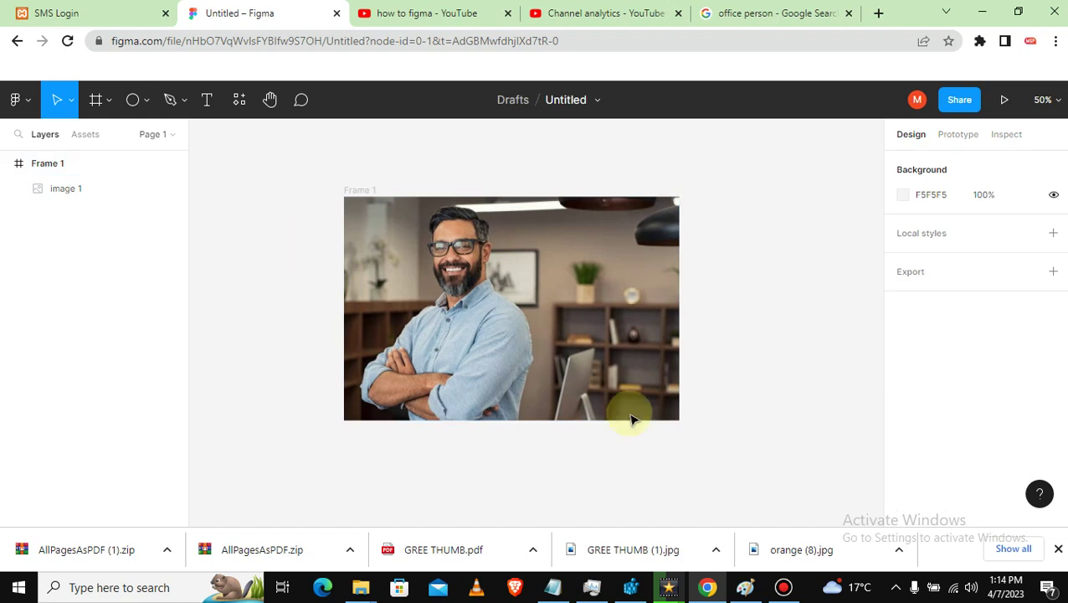
click(598, 369)
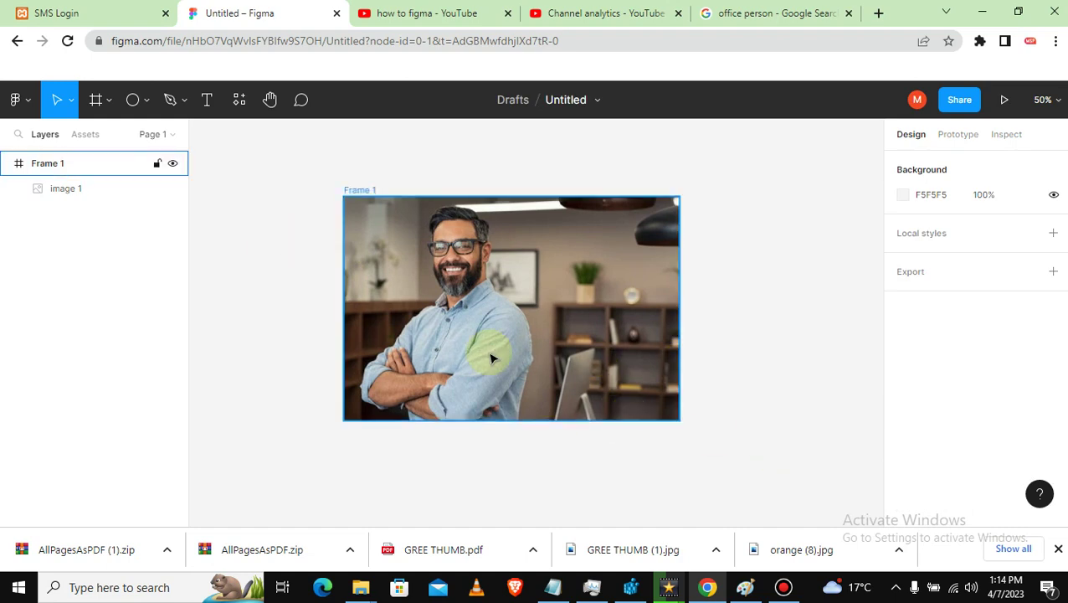
click(67, 189)
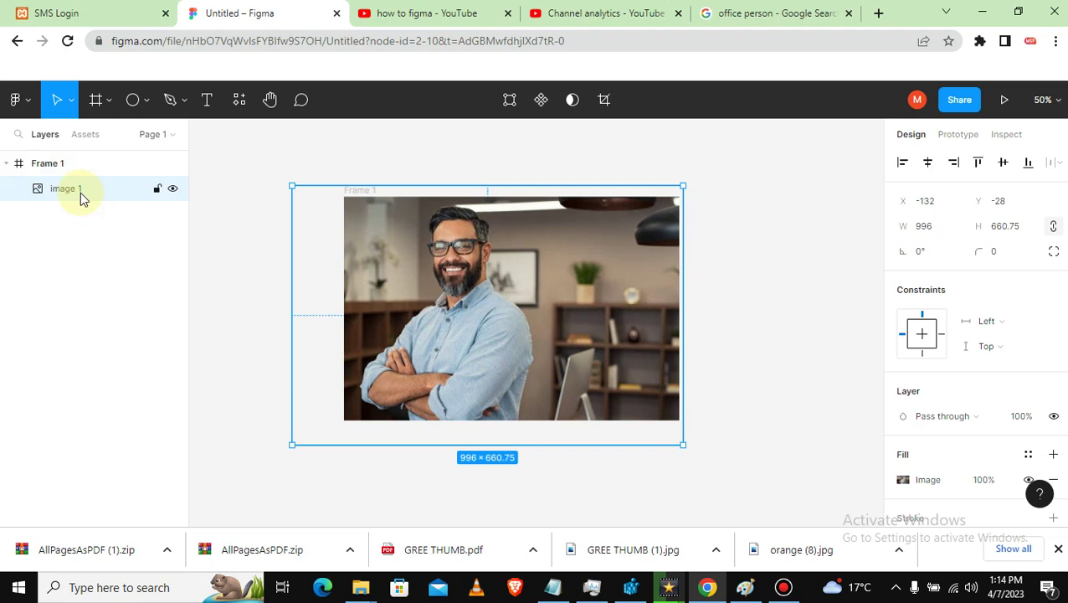
Step: Rename the image 1 layer to originalPic
right_click(80, 191)
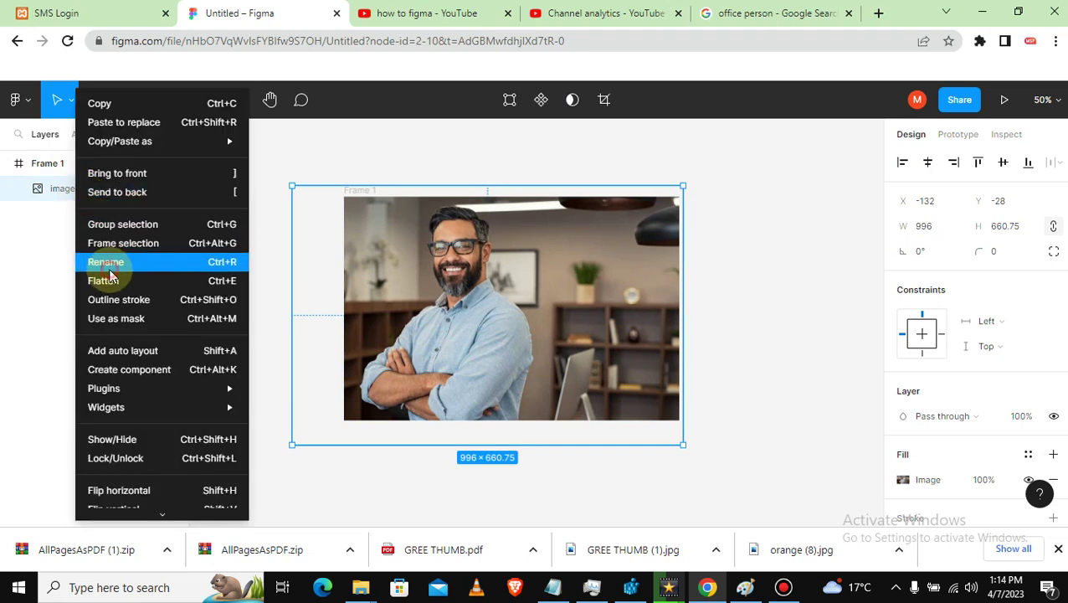
click(109, 269)
text(originalPic)
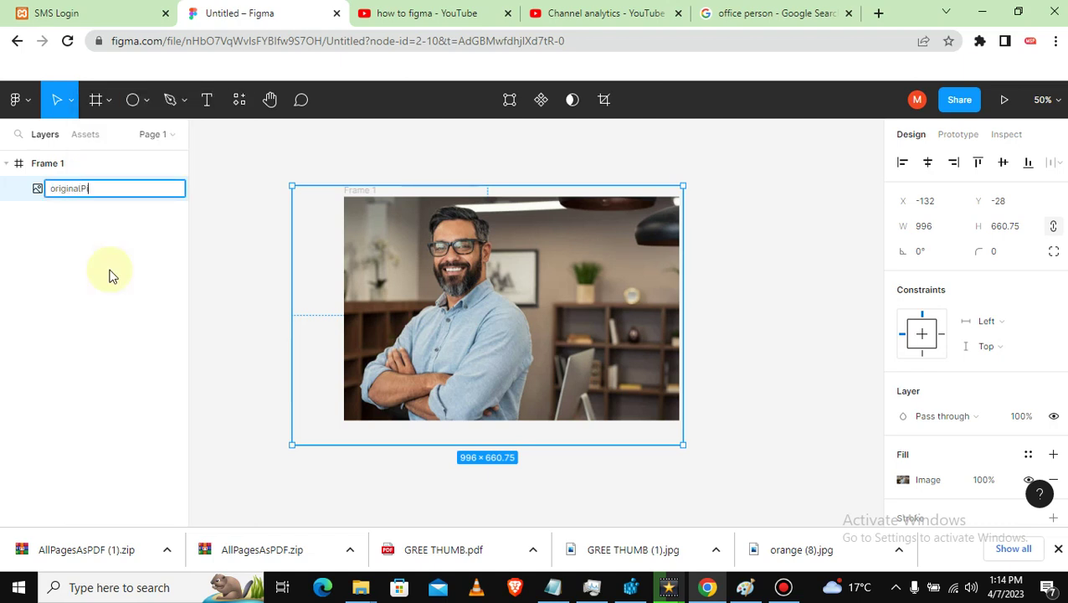
click(237, 239)
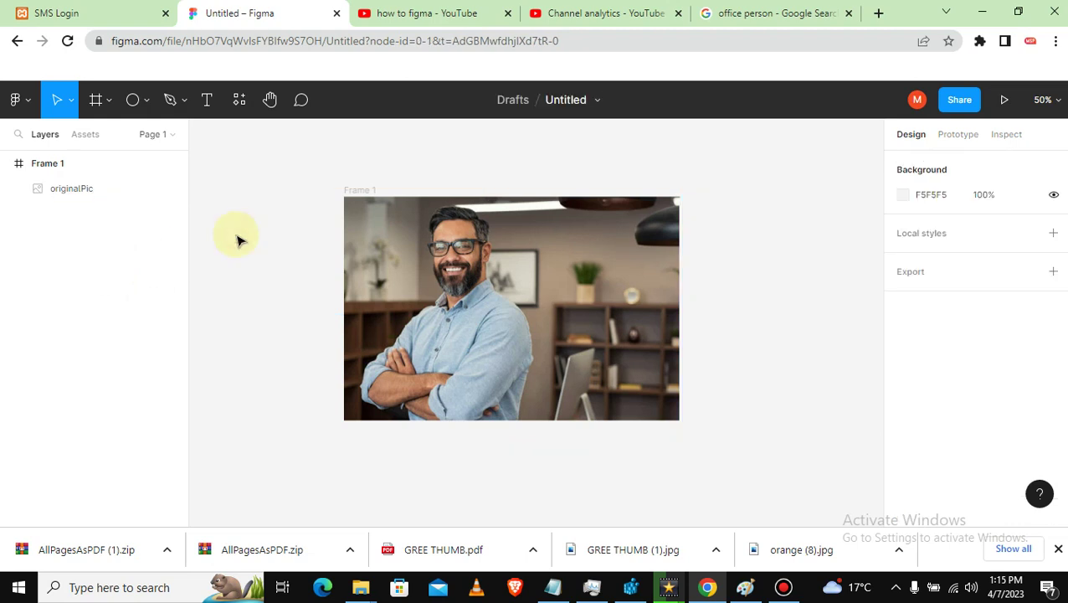
Step: Test-move Frame 1 downward and undo it, keeping the frame in place
click(70, 190)
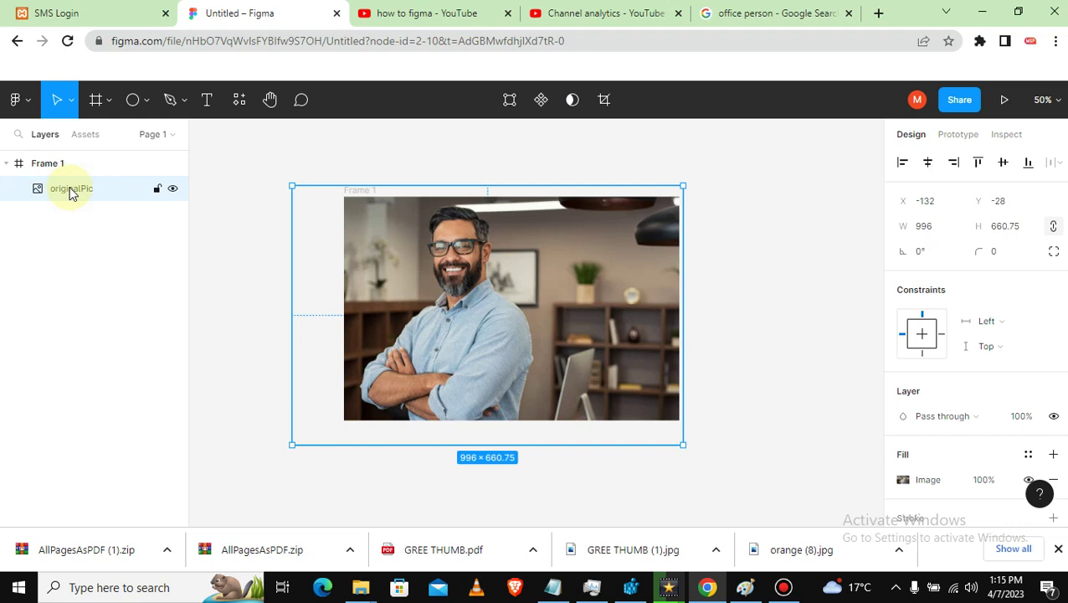
click(102, 250)
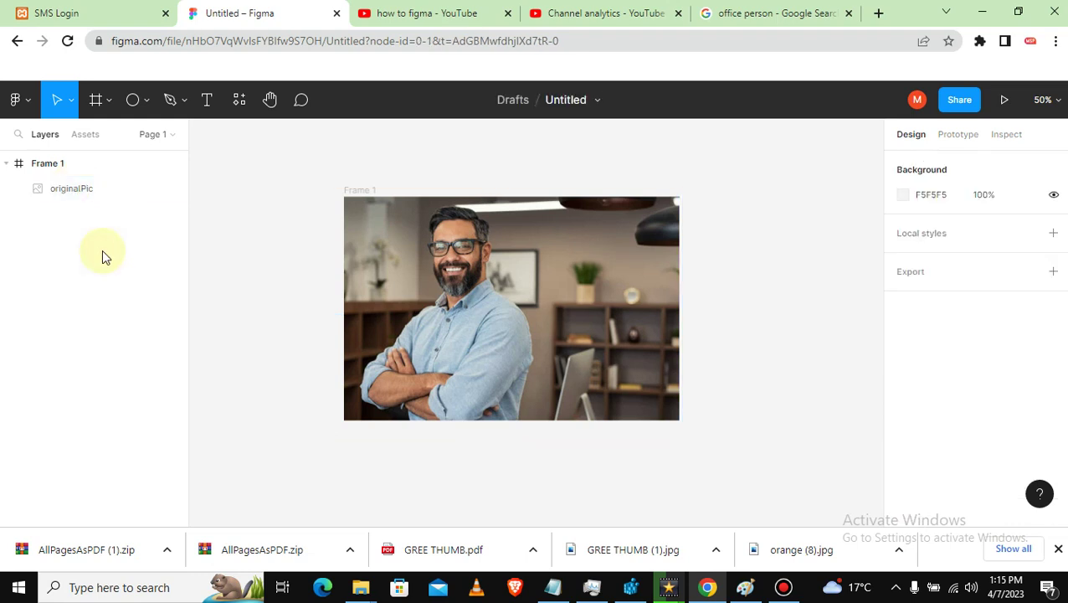
click(436, 291)
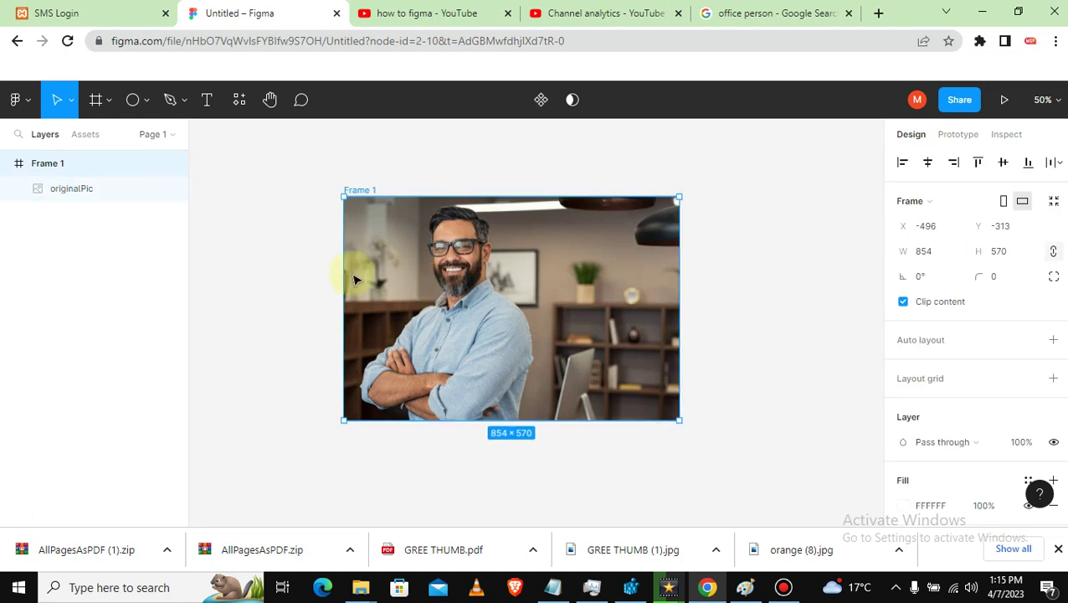
drag(353, 279, 353, 355)
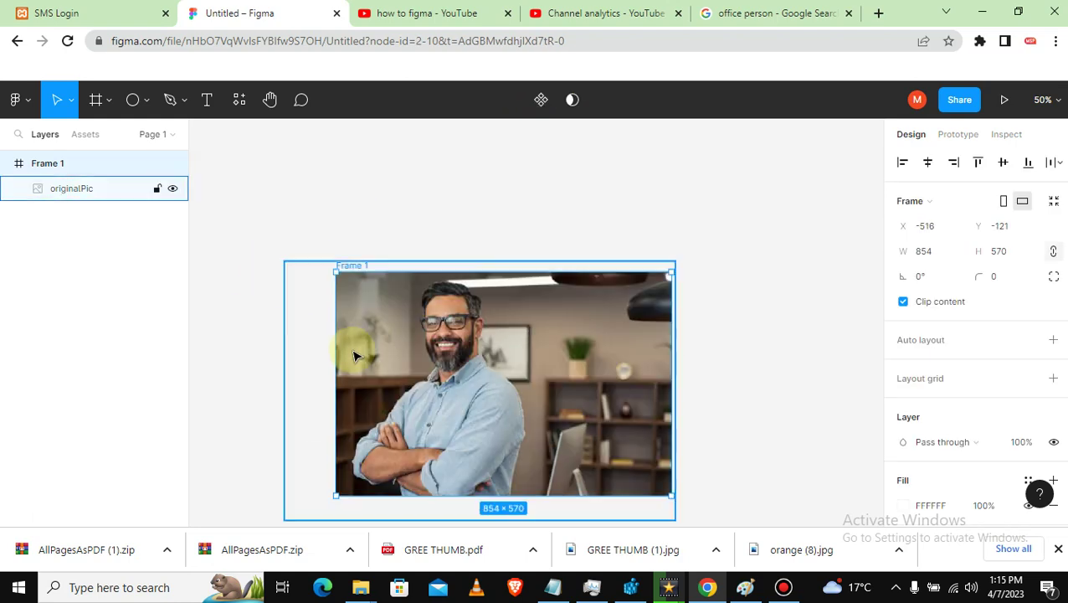
key(ctrl+z)
click(214, 247)
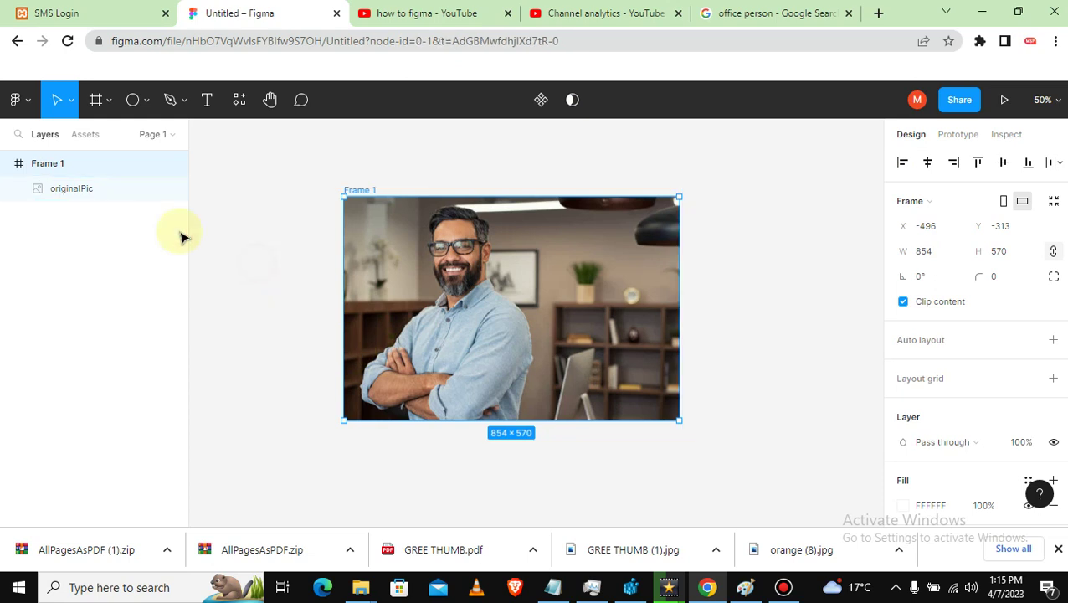
click(106, 191)
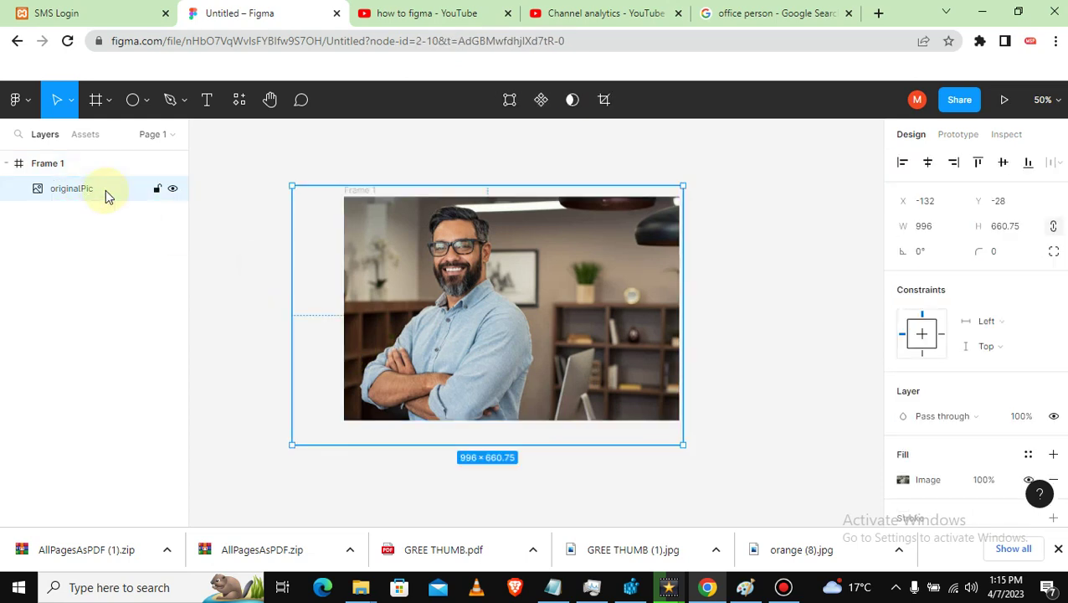
Step: Duplicate originalPic, rename the copy picCopy1, and hide the originalPic layer
key(ctrl+d)
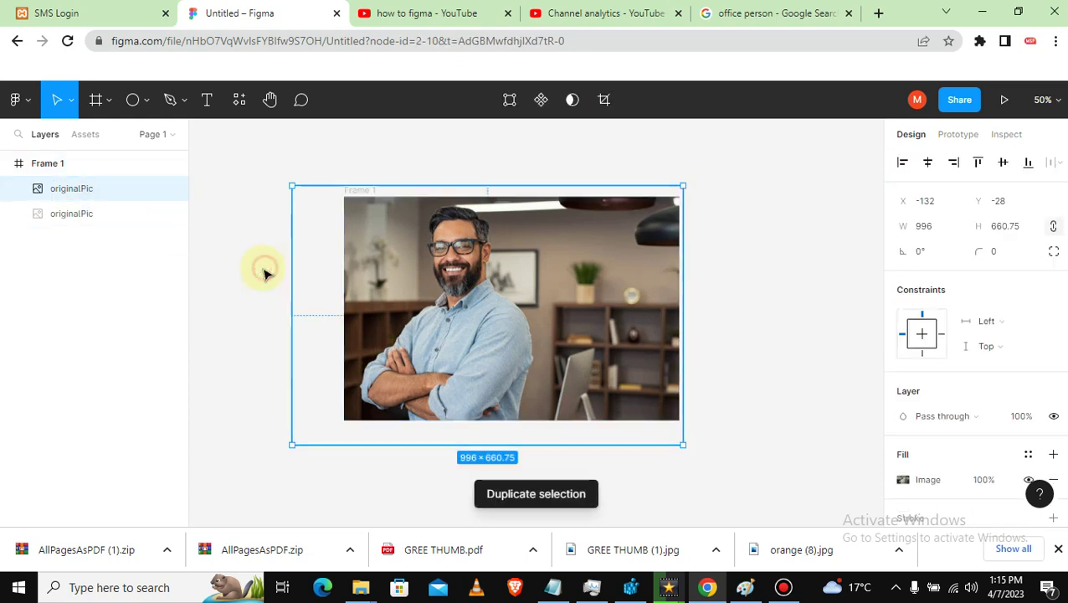
click(264, 274)
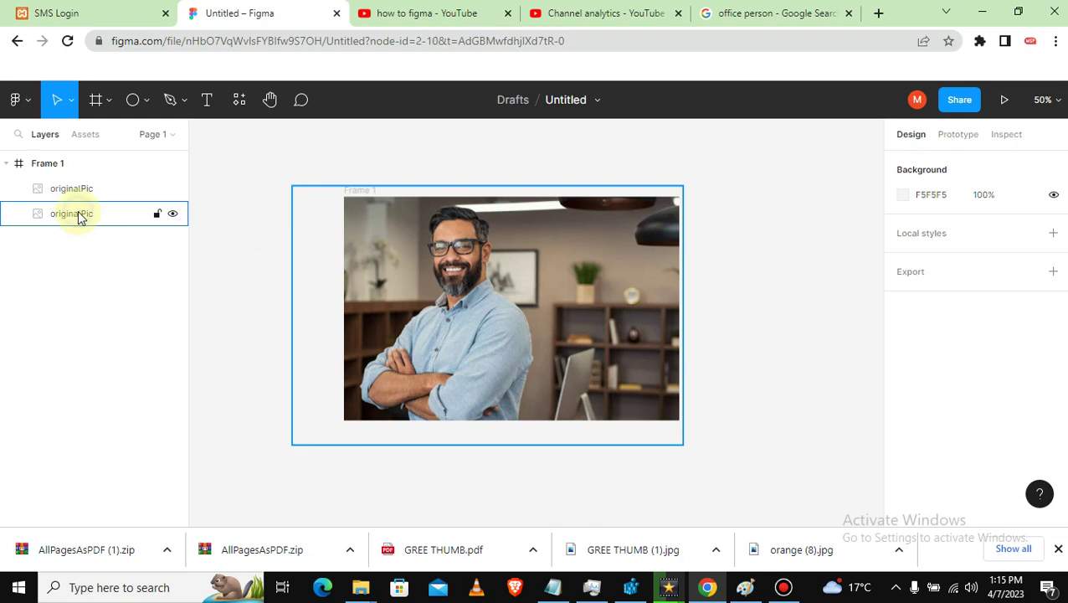
click(80, 216)
right_click(81, 217)
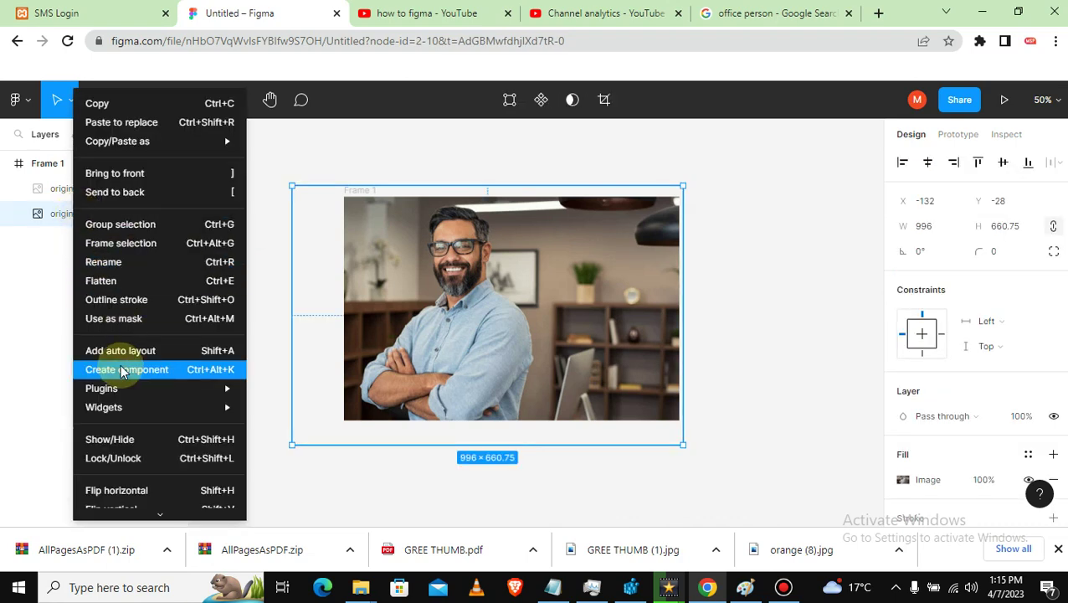
click(123, 262)
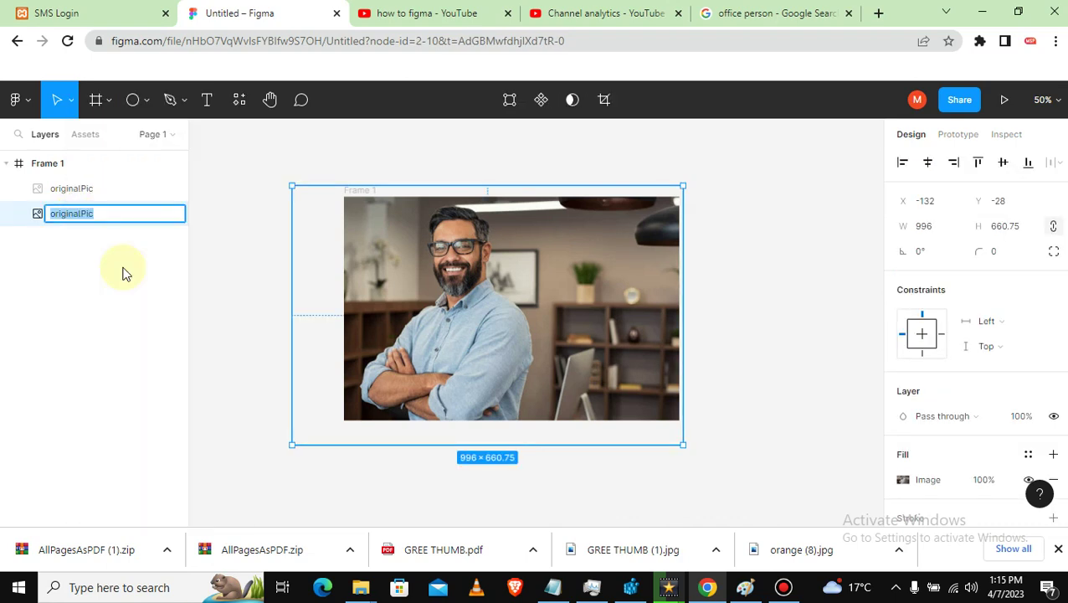
text(copy)
text(1)
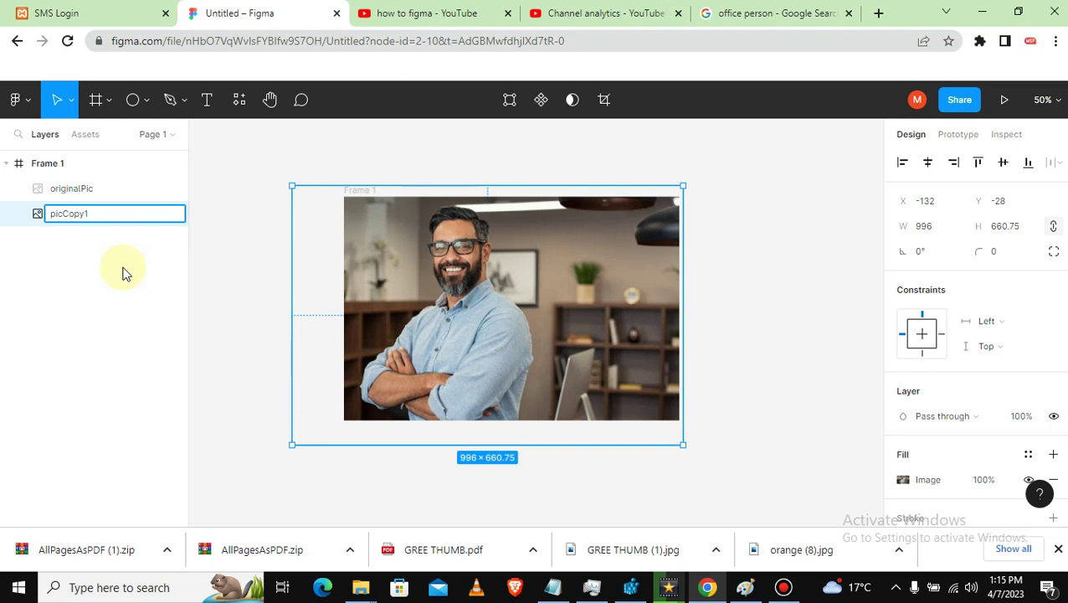
click(231, 275)
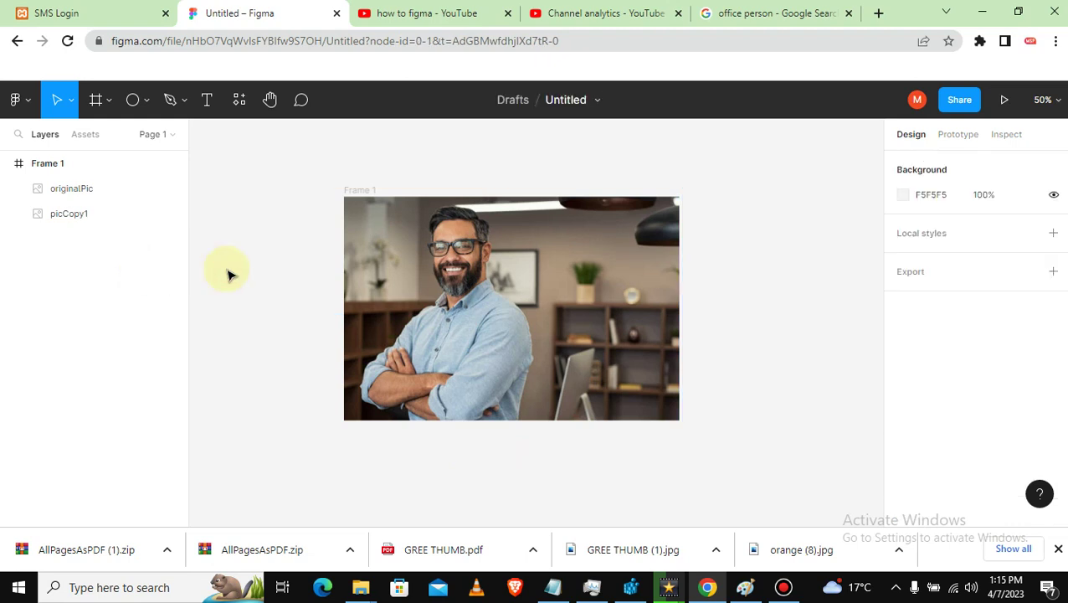
click(173, 190)
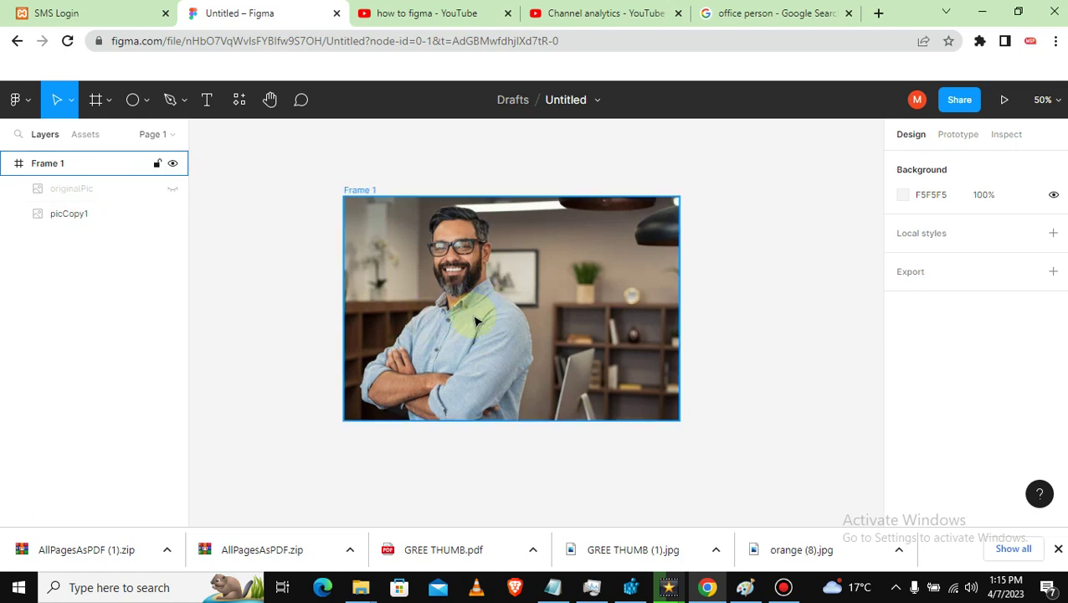
Step: Zoom and pan to the man's crossed arms, then pick the Pen tool
scroll(474, 320, up, 3)
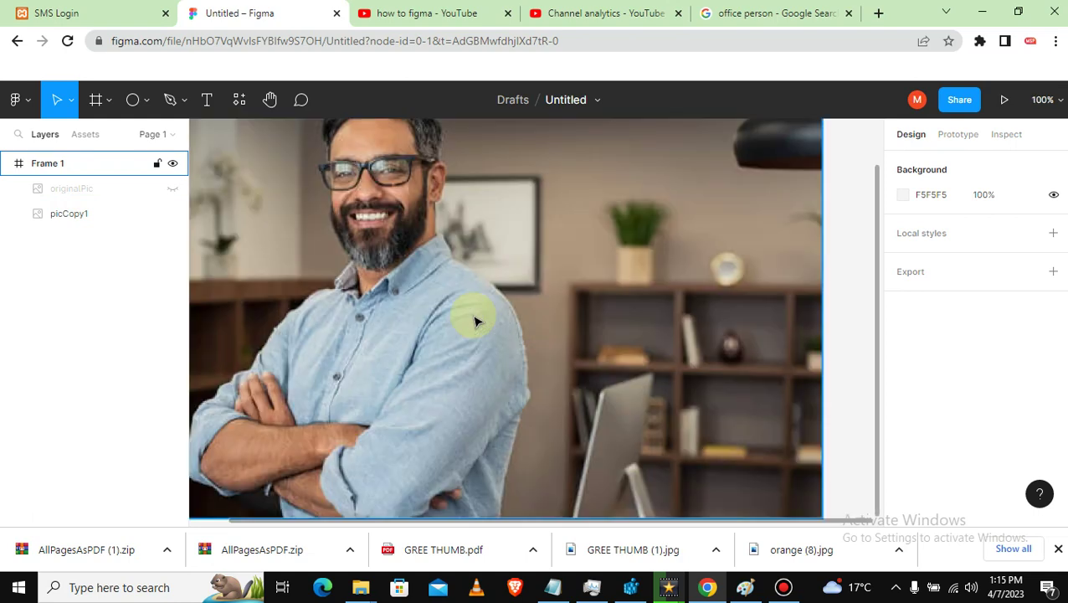
scroll(428, 373, up, 3)
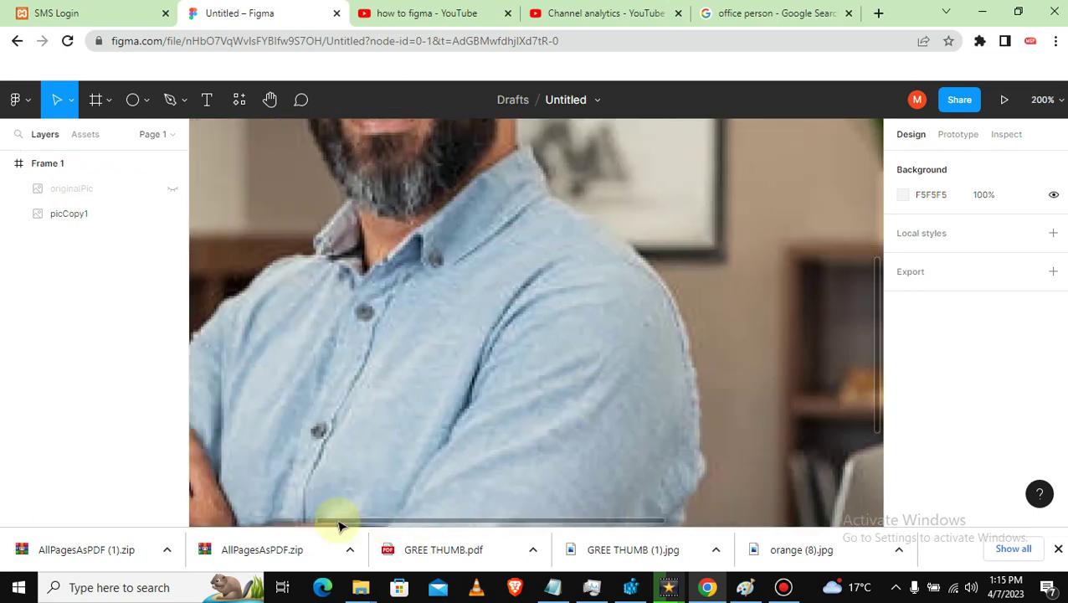
drag(432, 522, 284, 520)
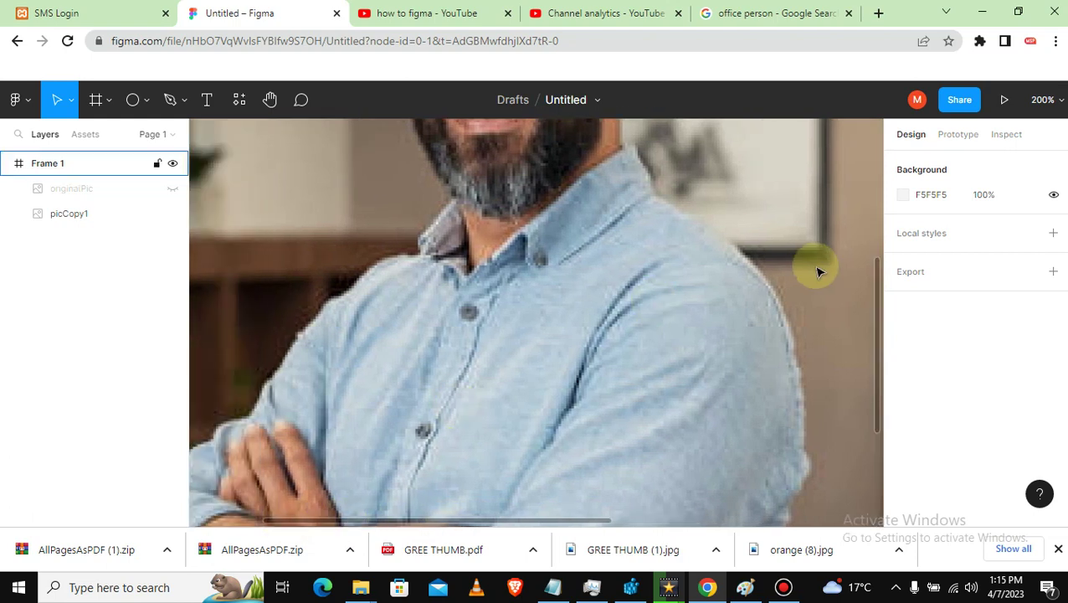
drag(875, 271, 862, 361)
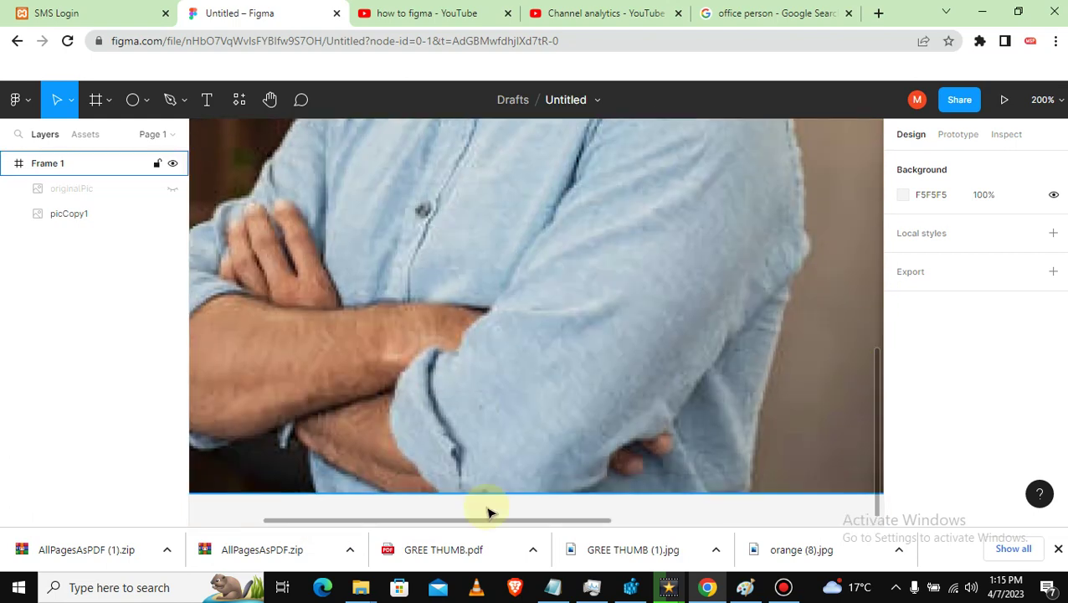
drag(441, 521, 387, 530)
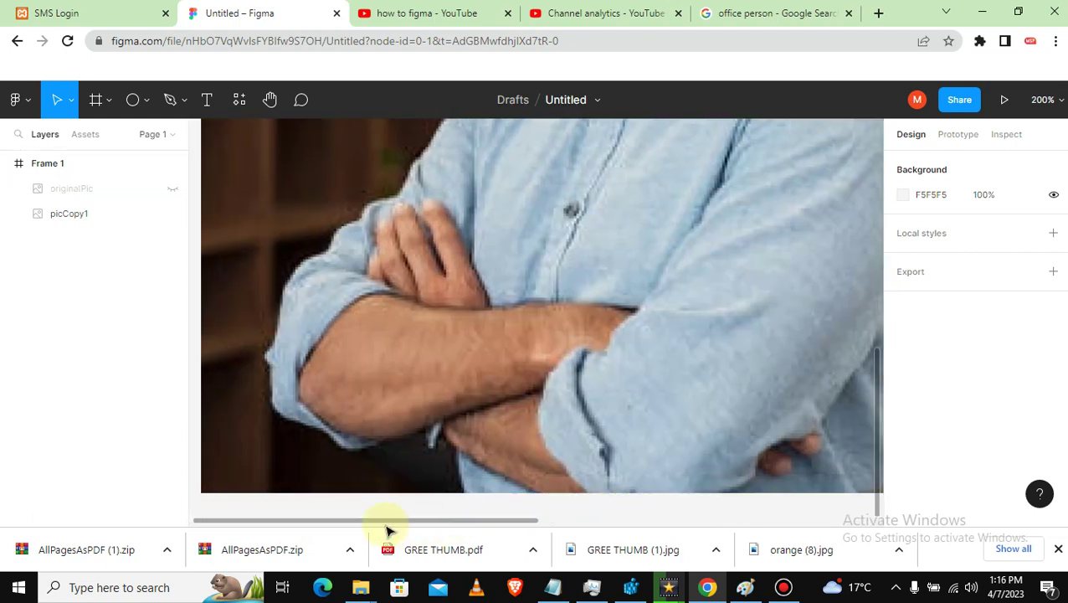
click(170, 100)
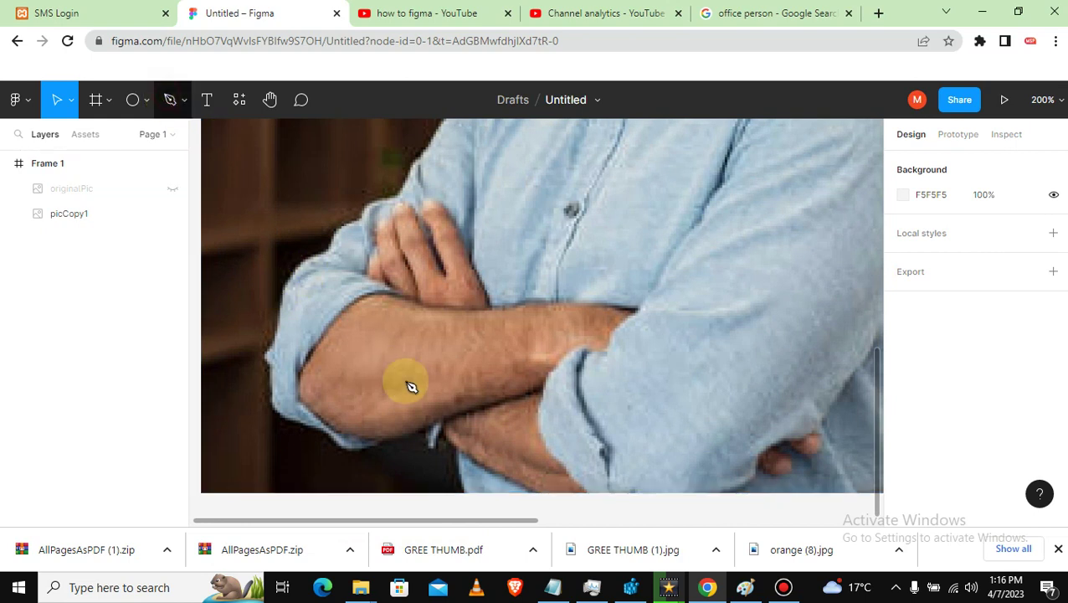
Step: Start the outline path at the arm's bottom and trace the forearm to the elbow
click(465, 489)
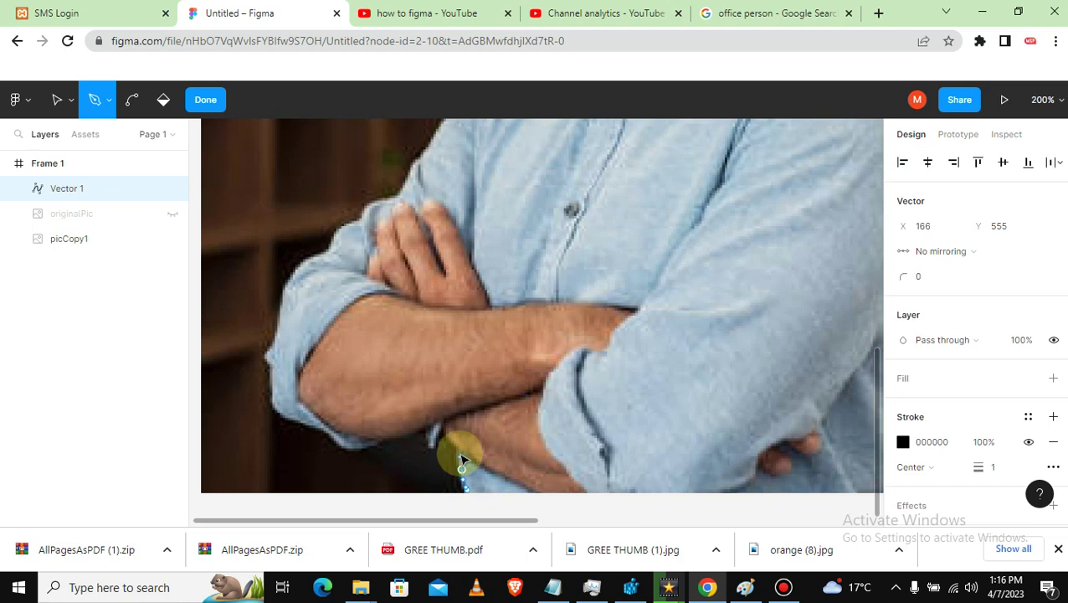
click(460, 449)
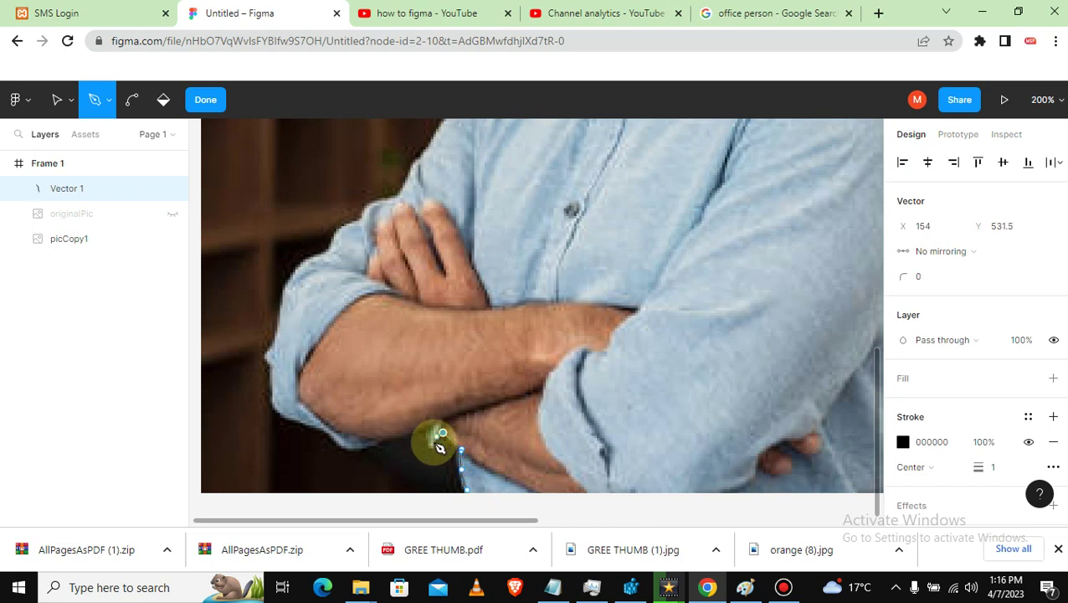
click(432, 442)
click(384, 438)
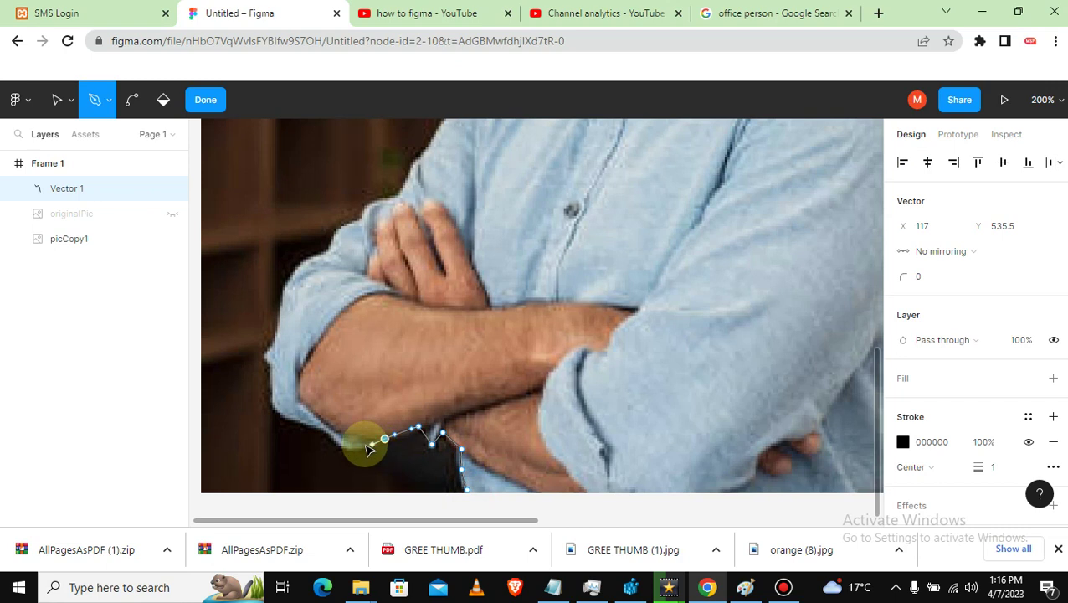
click(340, 444)
click(332, 437)
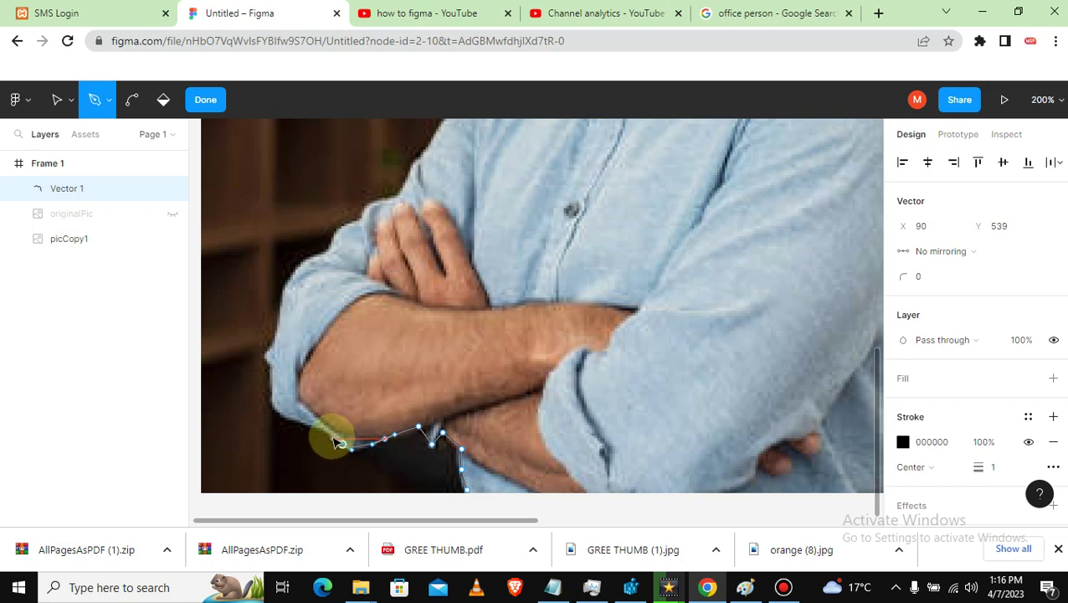
click(301, 421)
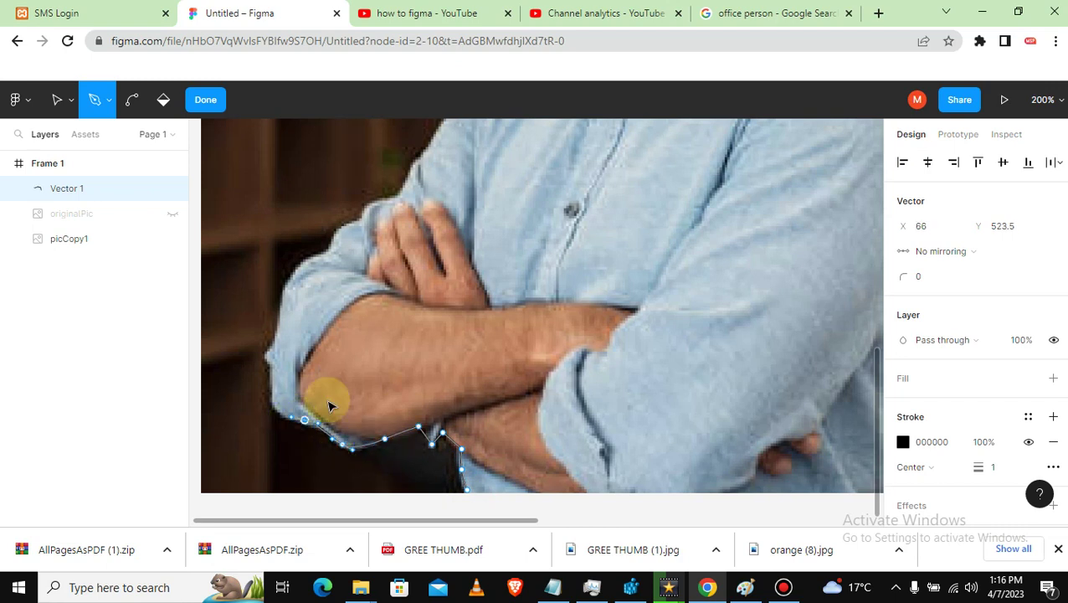
key(ctrl+plus)
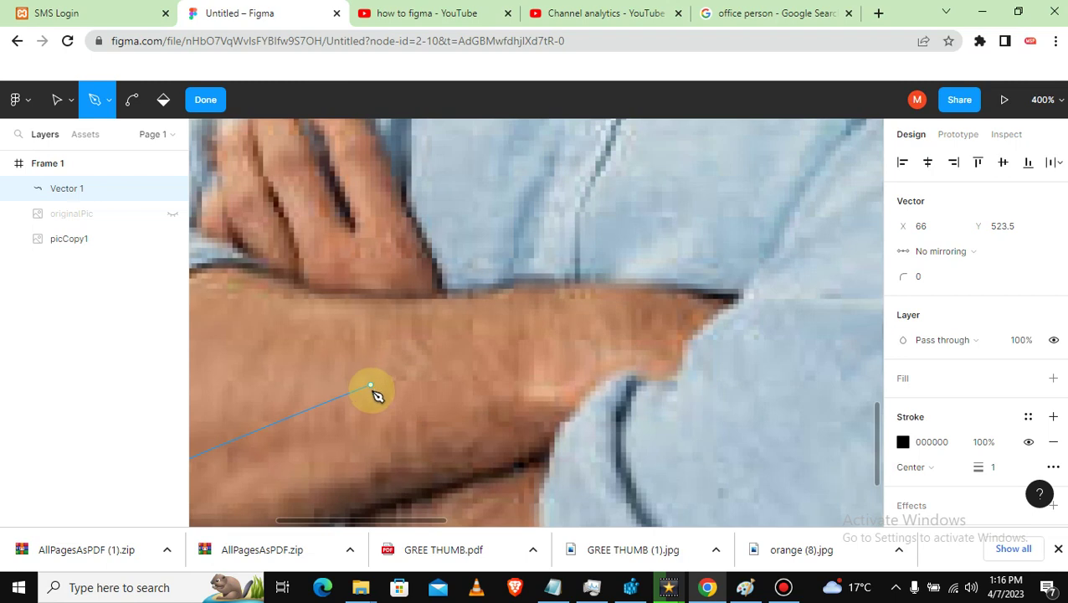
scroll(322, 519, left, 3)
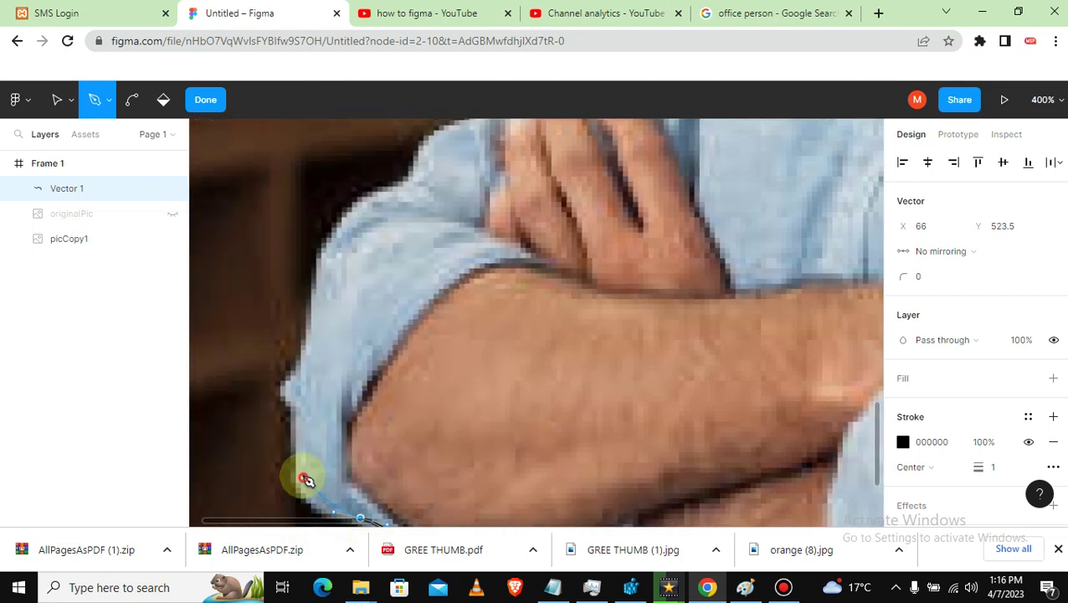
Step: Trace curved anchors up the sleeve edge and upper arm
drag(302, 411, 297, 389)
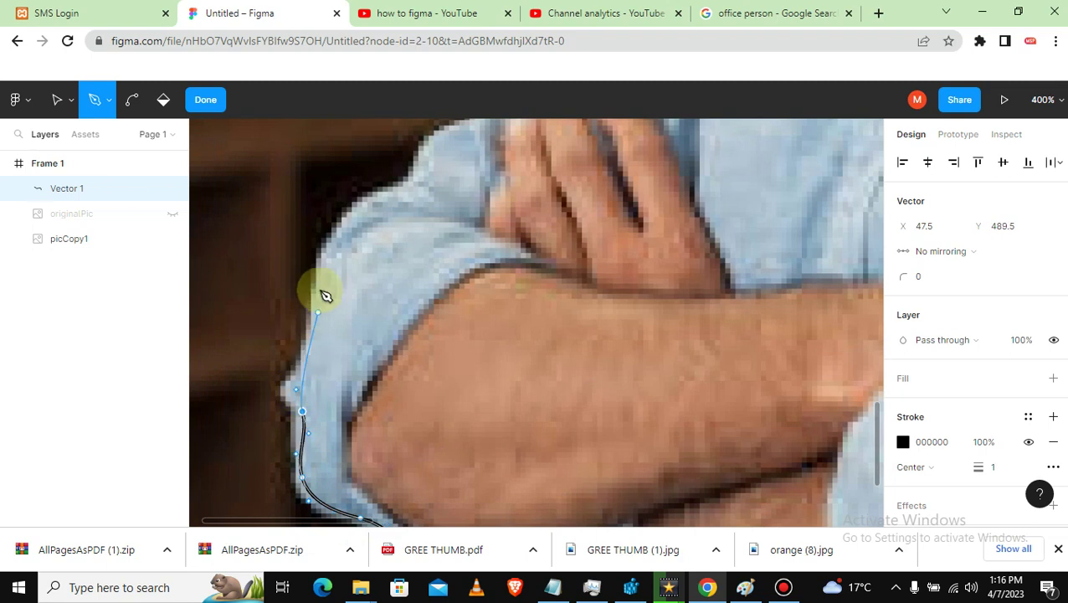
drag(374, 200, 437, 145)
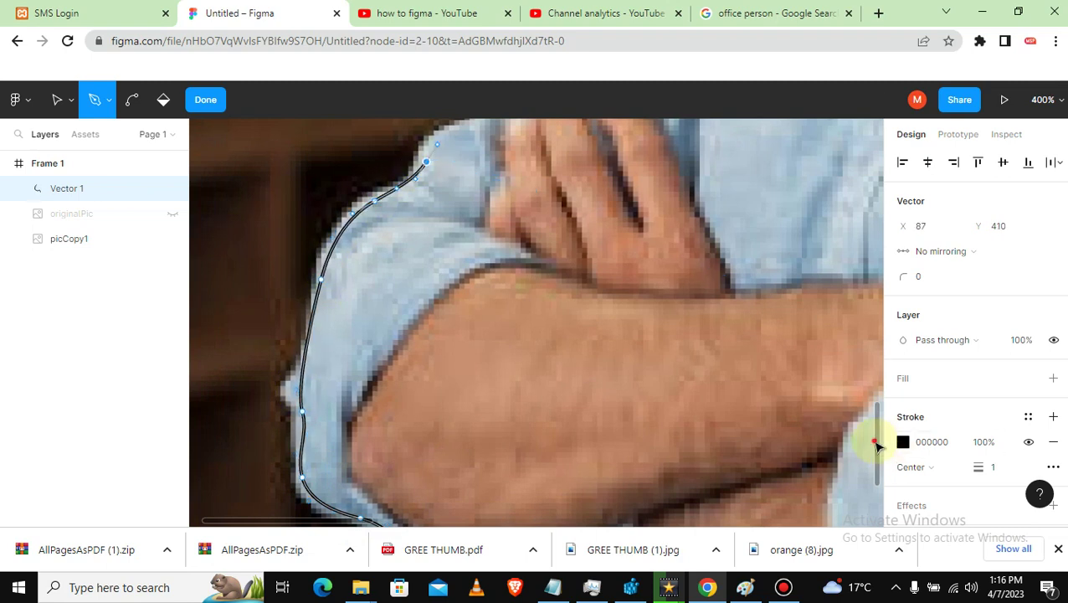
drag(876, 447, 873, 377)
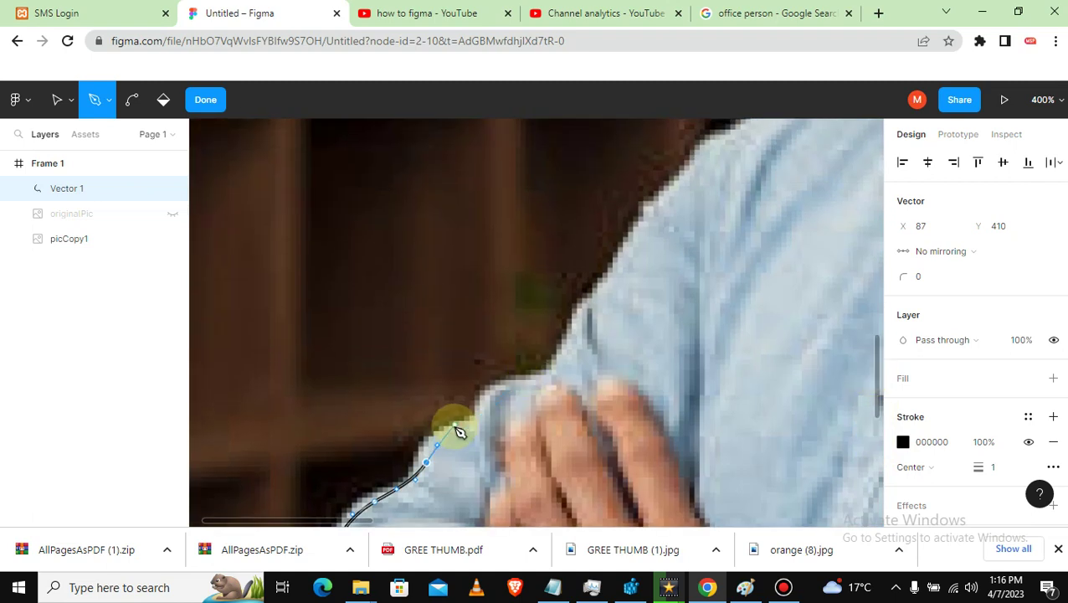
mouse_move(492, 401)
mouse_down()
mouse_move(501, 386)
mouse_move(553, 370)
mouse_up()
drag(599, 295, 618, 262)
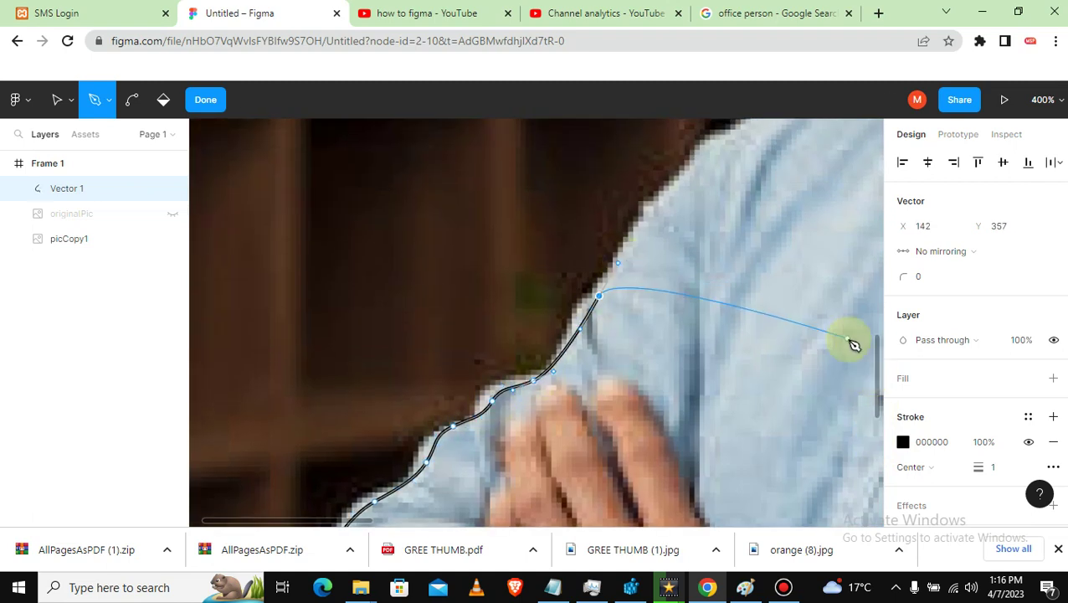
drag(877, 360, 876, 337)
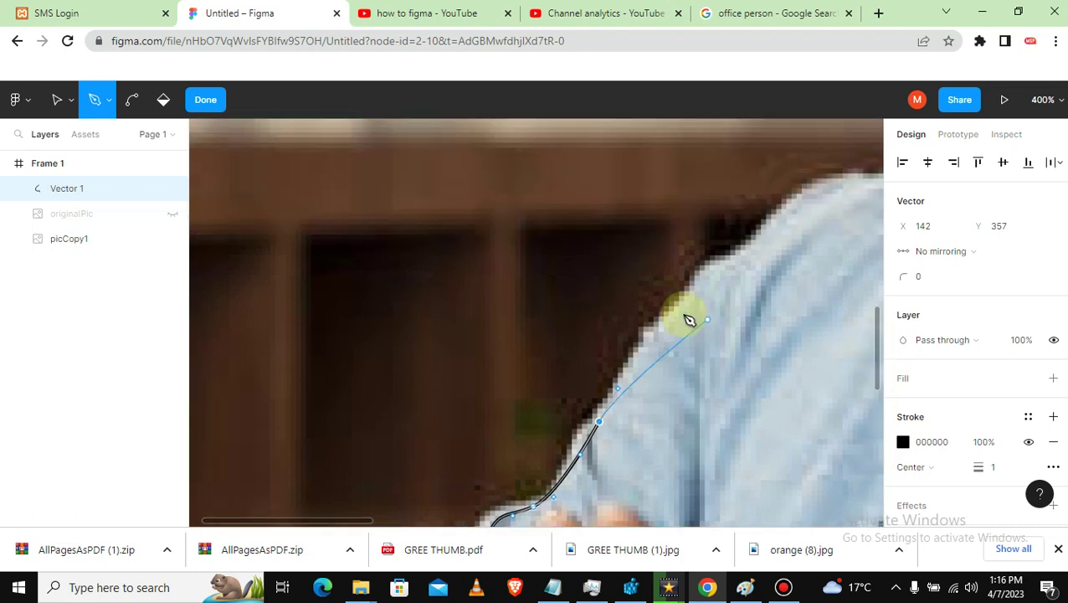
Step: Trace the path along the shoulder to the edge of the shirt collar
click(679, 309)
click(723, 246)
click(810, 199)
drag(352, 520, 453, 520)
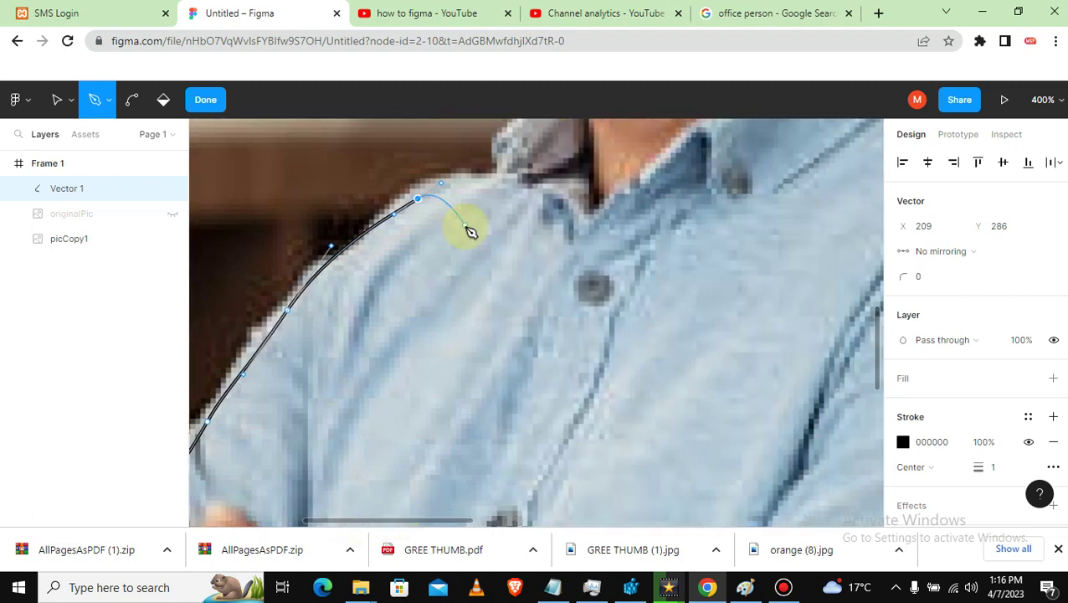
click(473, 182)
click(503, 171)
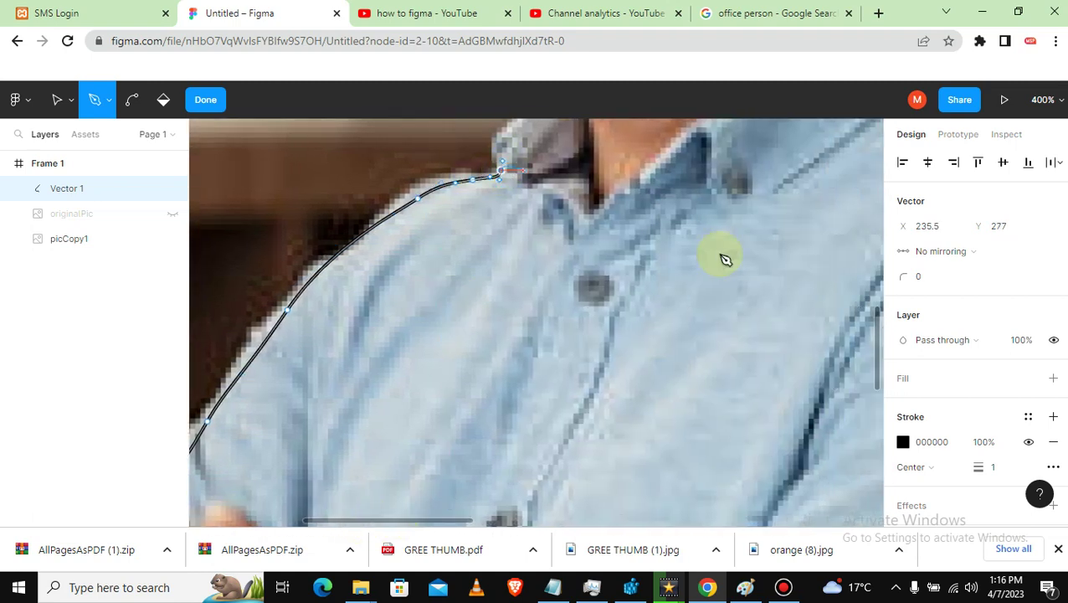
drag(880, 334, 877, 283)
Step: Trace the path from the collar corner up the neck, beard and cheek
click(497, 394)
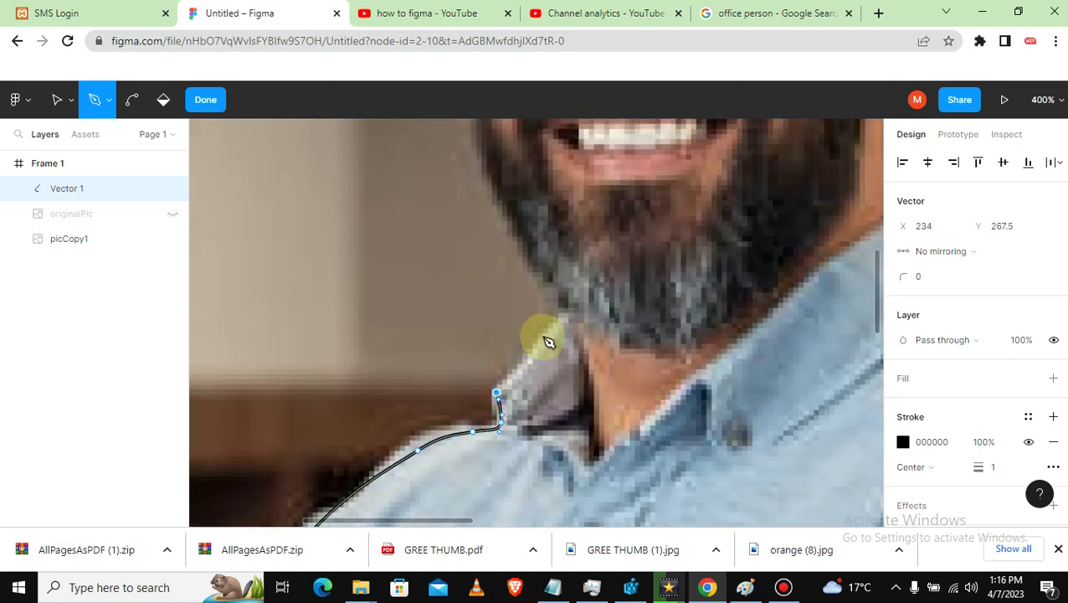
click(561, 312)
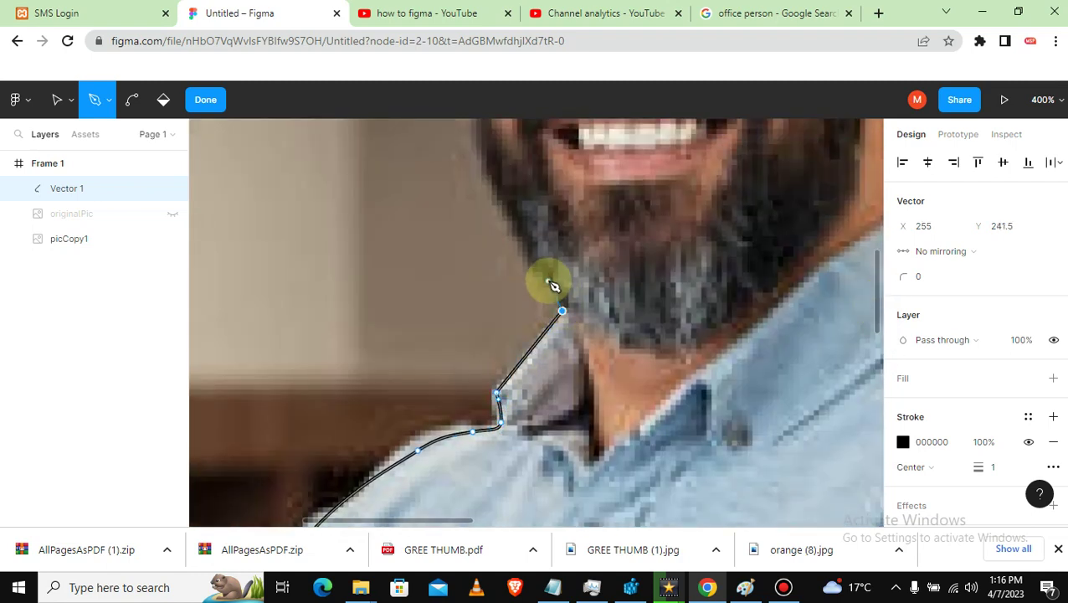
click(542, 279)
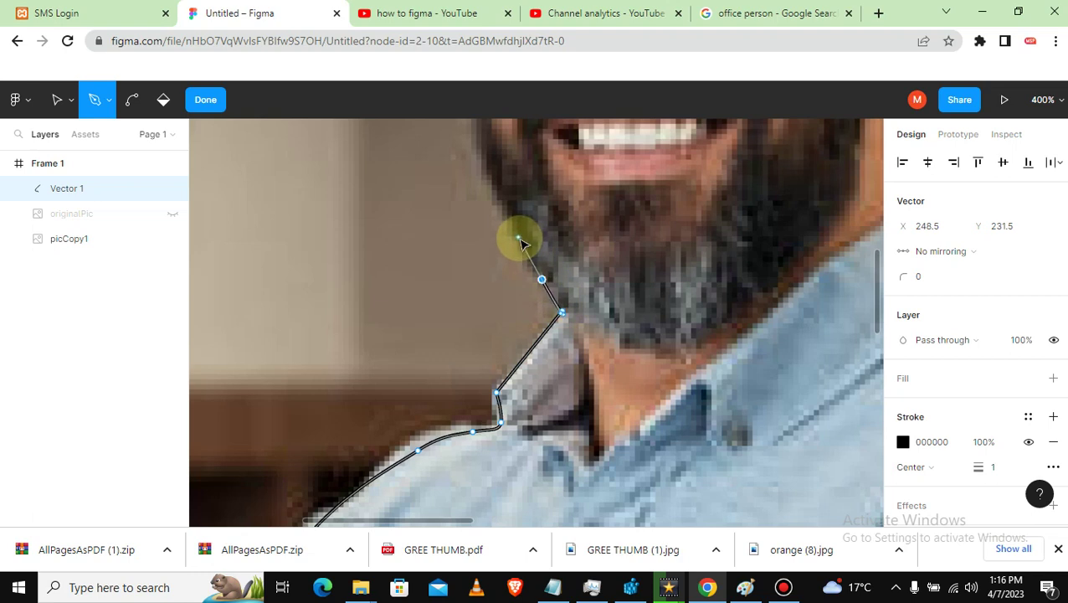
drag(542, 278, 520, 241)
drag(877, 302, 877, 255)
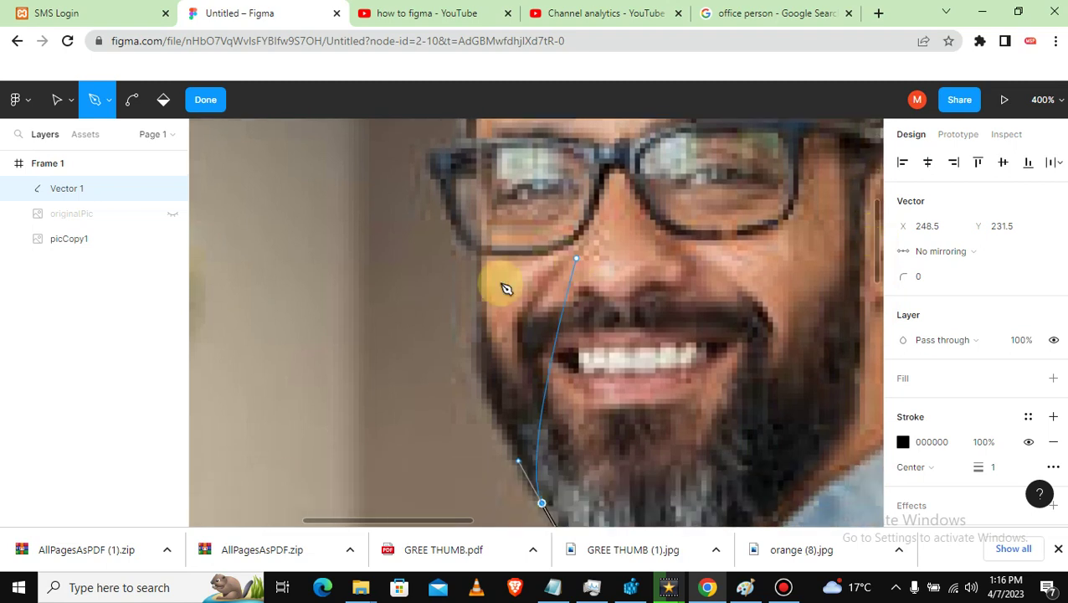
drag(477, 363, 471, 328)
drag(477, 256, 443, 197)
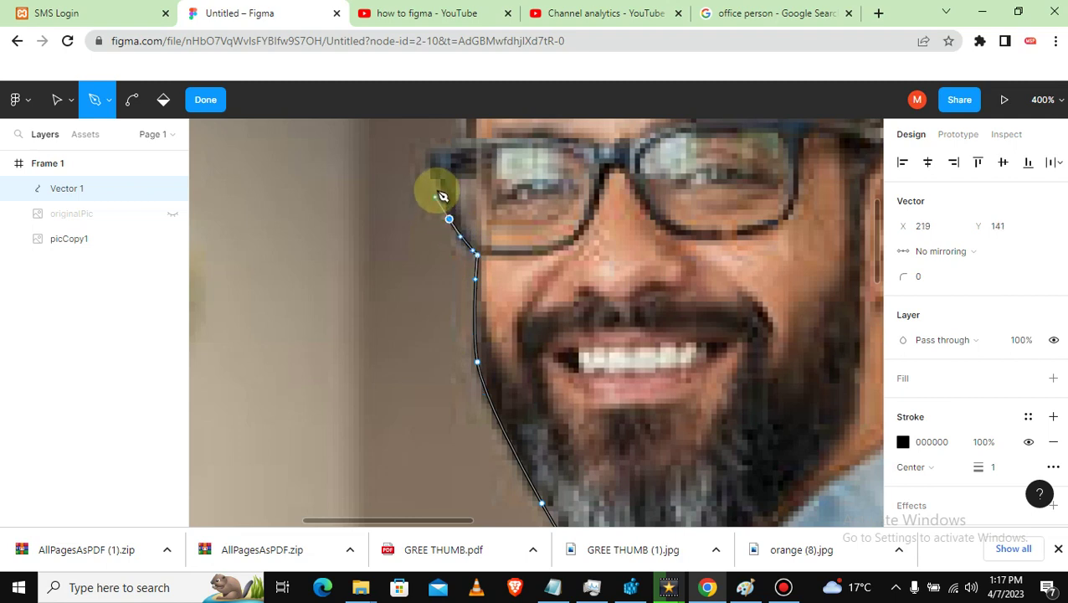
Step: Trace past the glasses and up the temple to where the hair begins
click(436, 179)
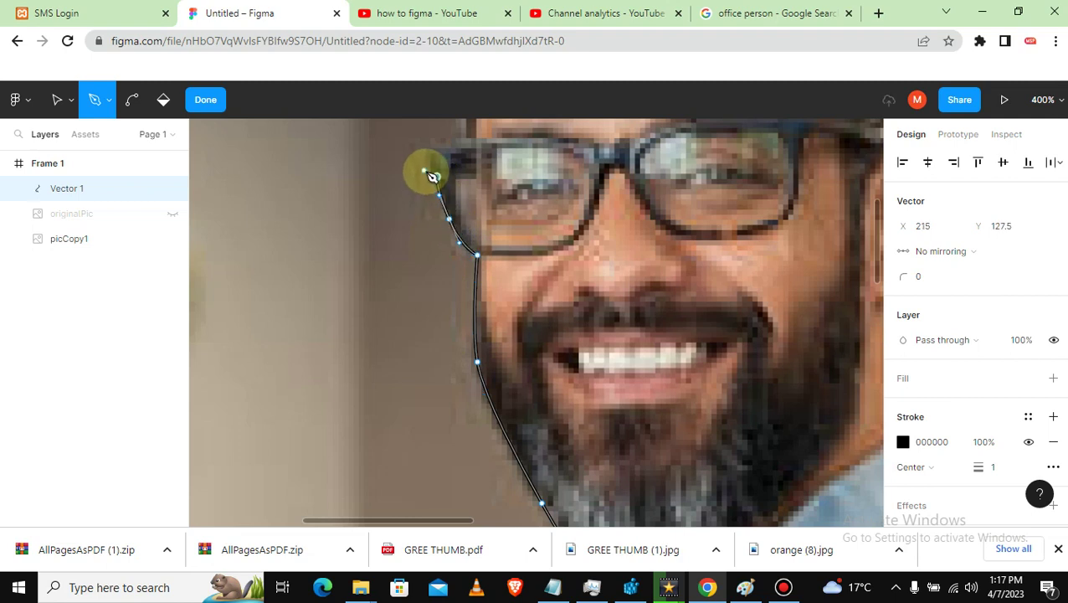
click(426, 150)
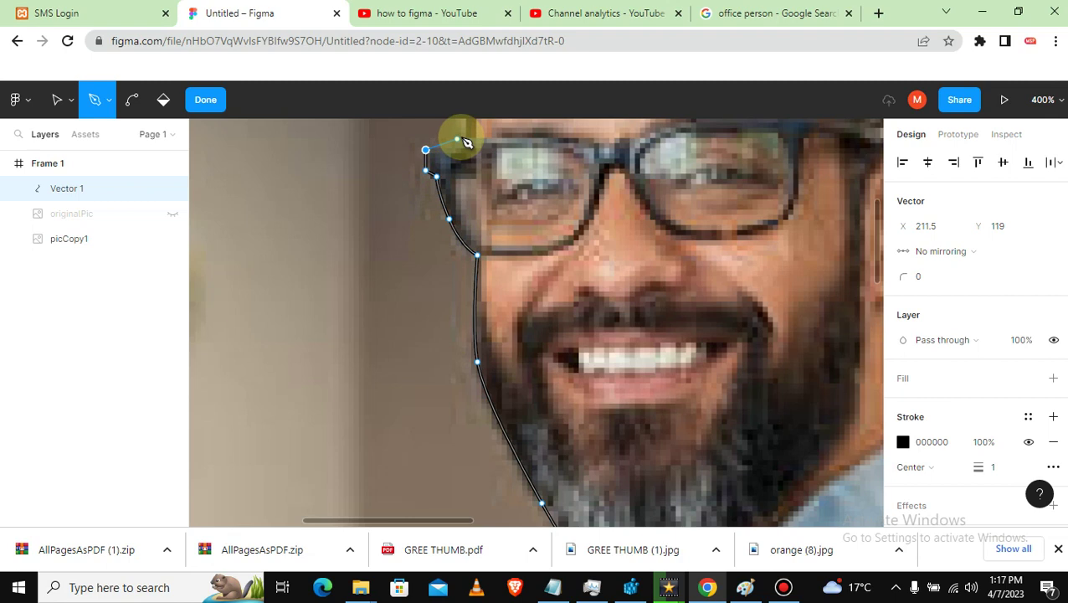
click(461, 136)
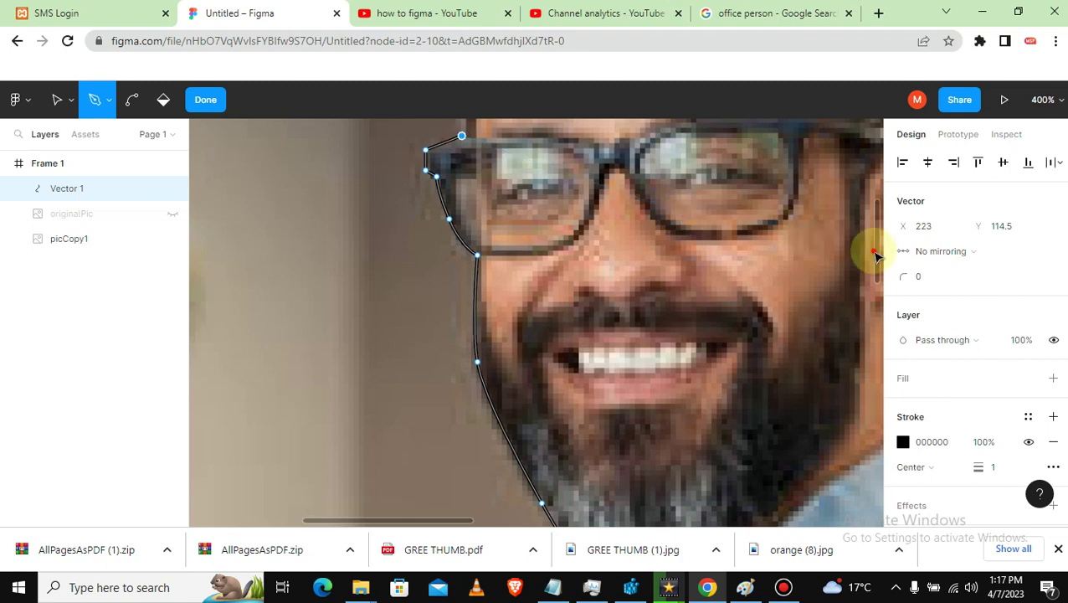
drag(872, 253, 877, 191)
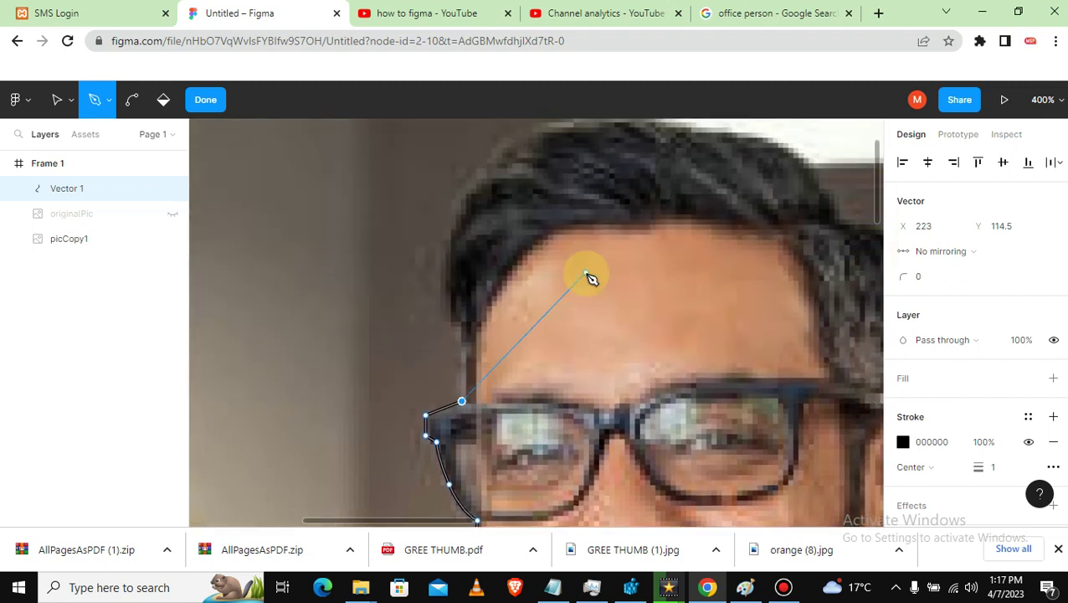
click(461, 342)
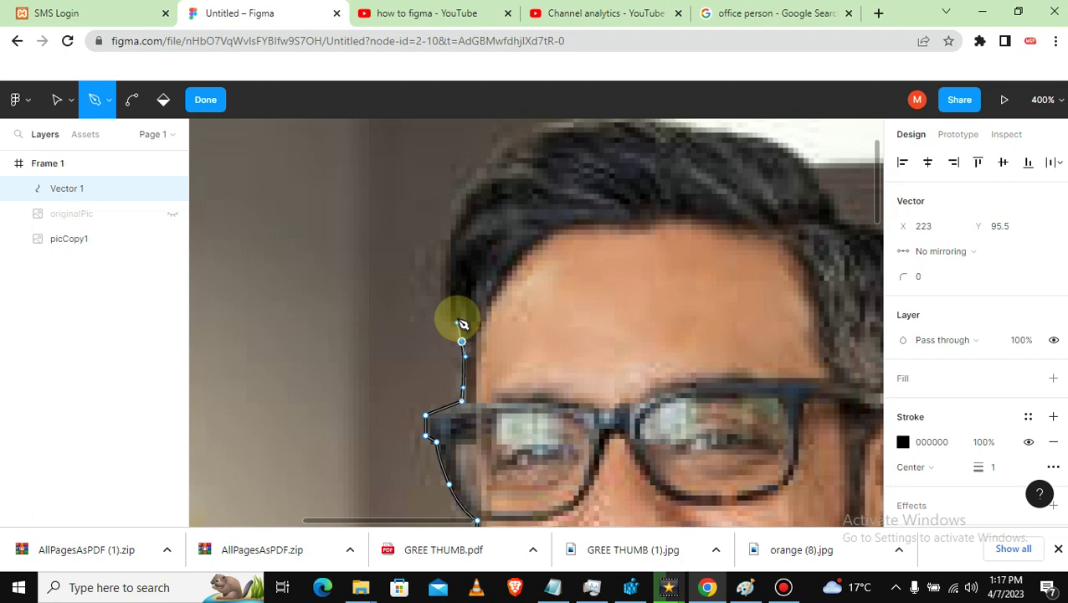
click(449, 261)
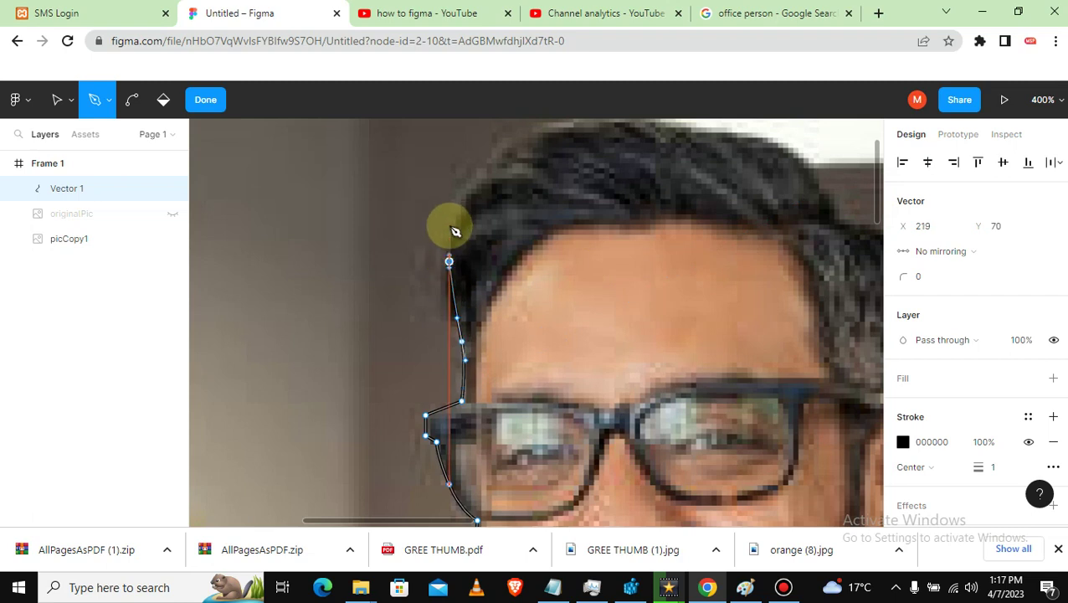
drag(454, 234, 449, 218)
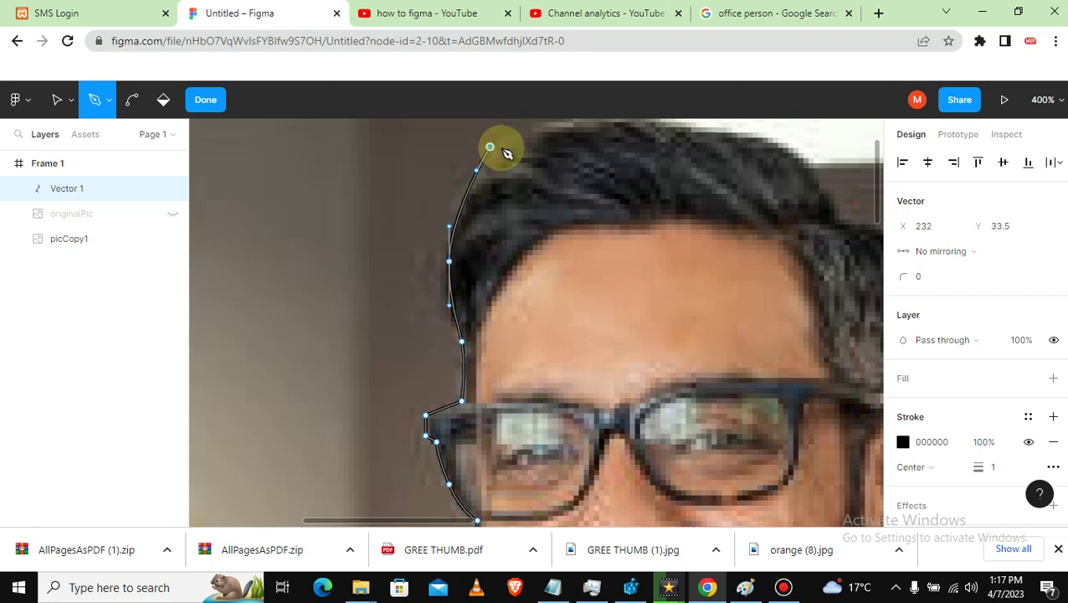
click(492, 148)
Step: Adjust the hairline curve and remove a misplaced point over the hair
scroll(529, 197, up, 5)
scroll(525, 303, up, 3)
drag(520, 299, 548, 493)
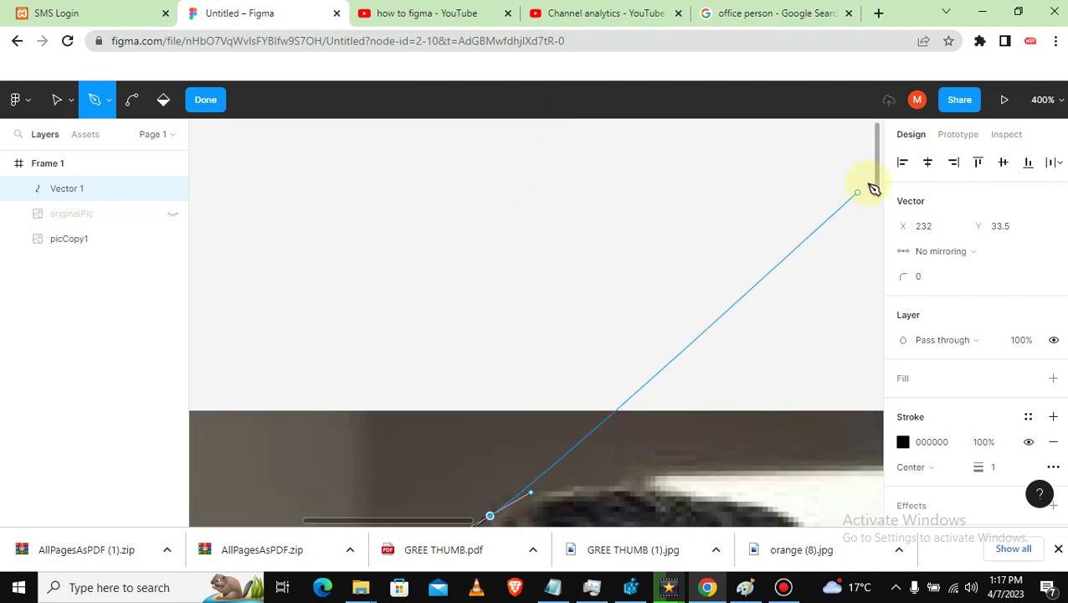
drag(876, 178, 874, 210)
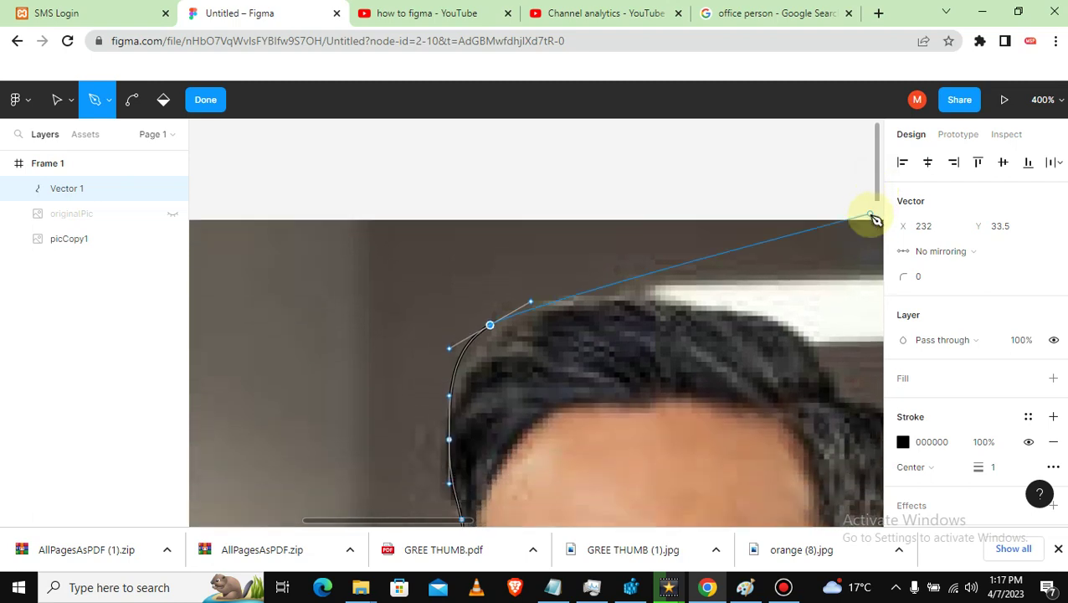
click(561, 313)
key(ctrl+z)
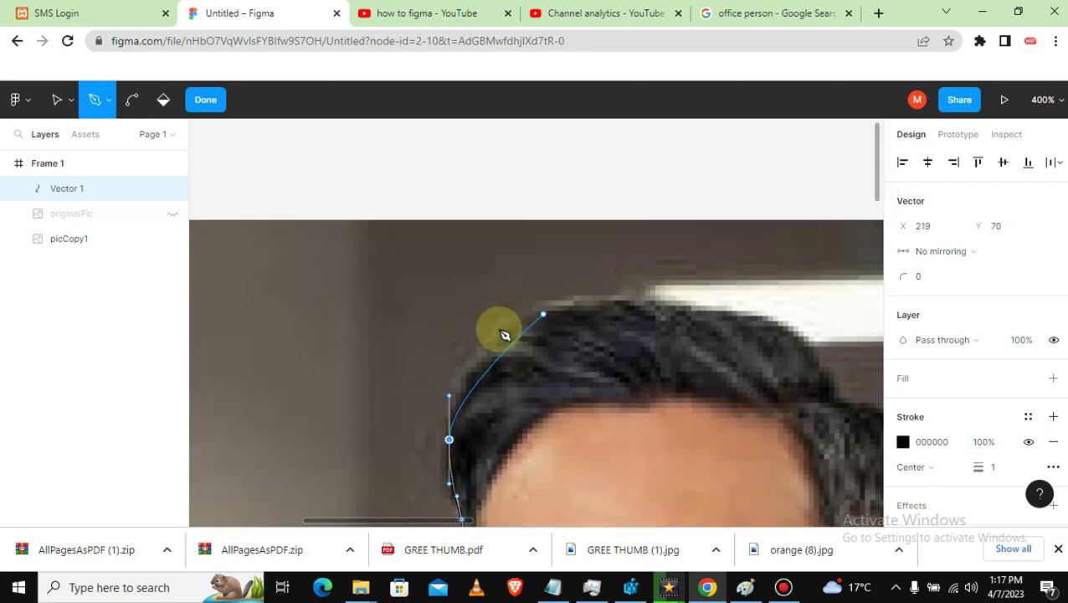
Step: Trace curved anchors across the top and crown of the man's hair
drag(490, 340, 509, 307)
drag(618, 290, 705, 307)
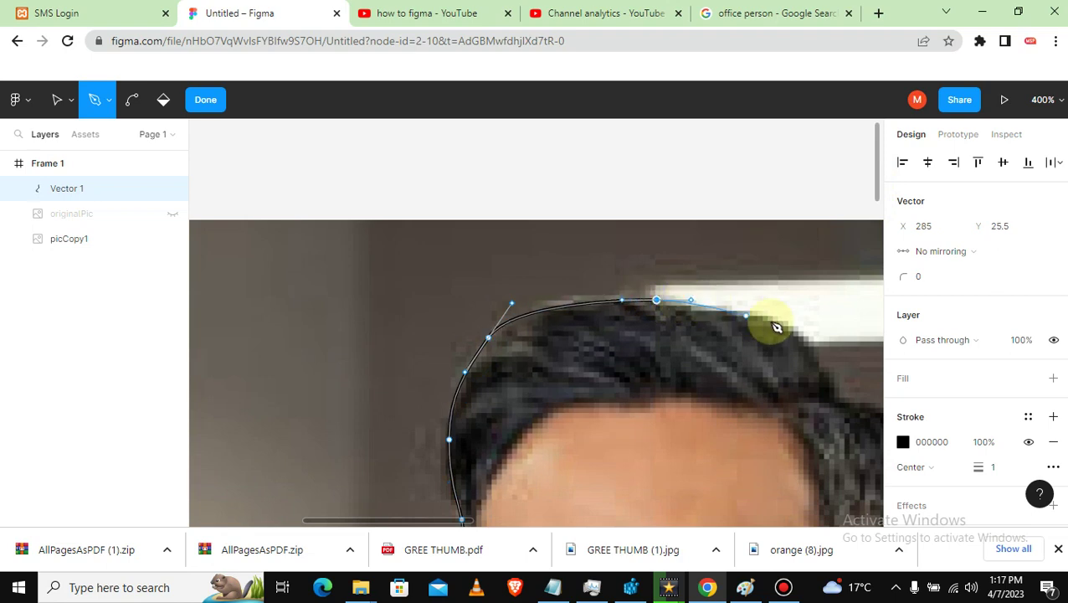
mouse_move(785, 330)
mouse_down()
mouse_move(833, 387)
mouse_move(778, 421)
mouse_up()
drag(878, 192, 877, 226)
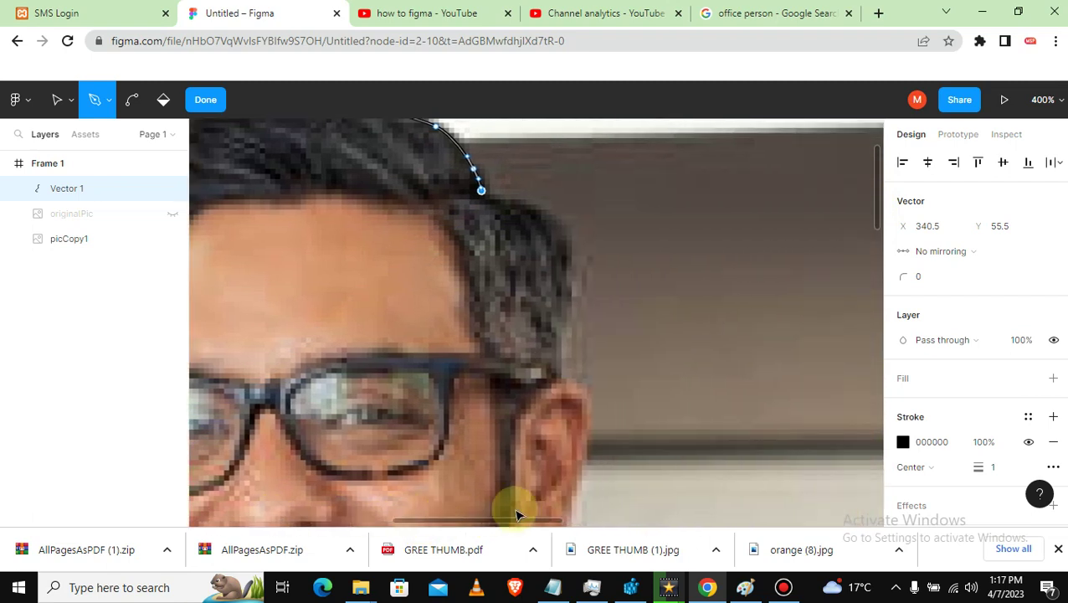
drag(421, 525, 519, 521)
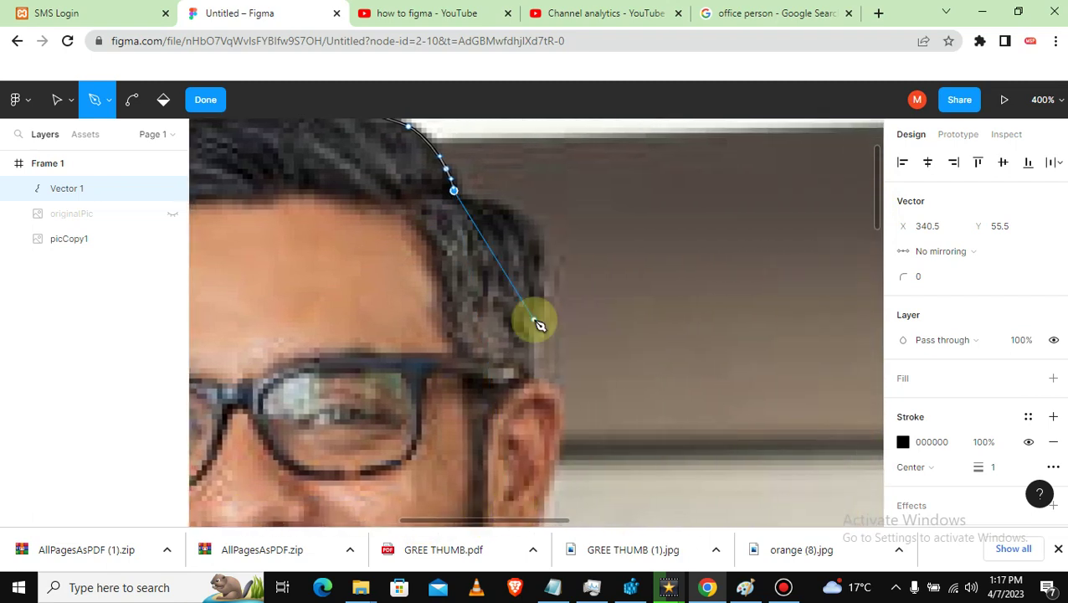
Step: Trace down the back of the hair, around the ear and down the neck
drag(533, 229, 559, 262)
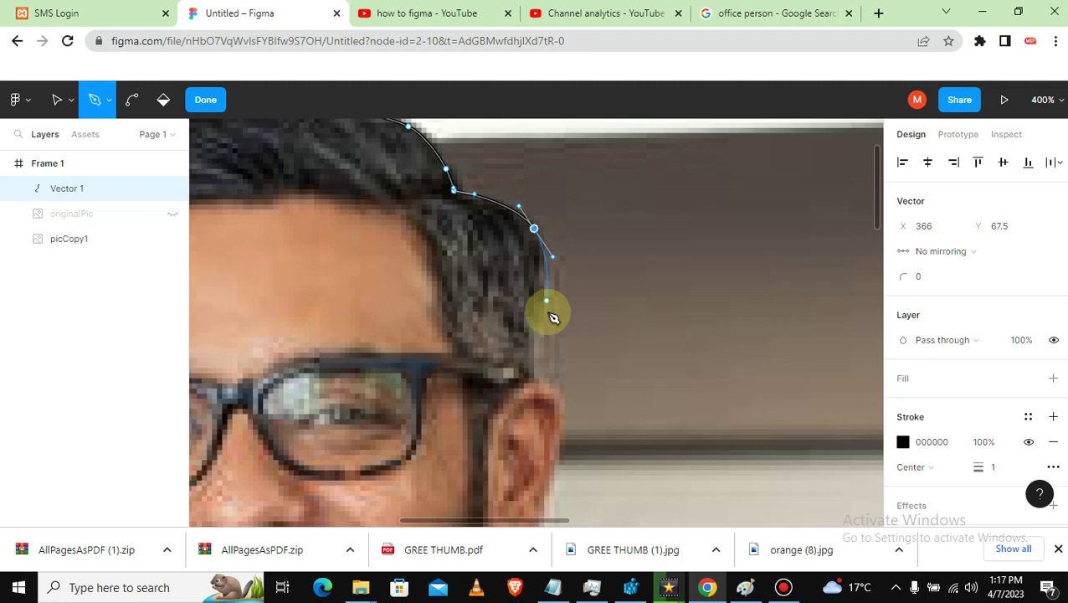
drag(549, 330, 560, 425)
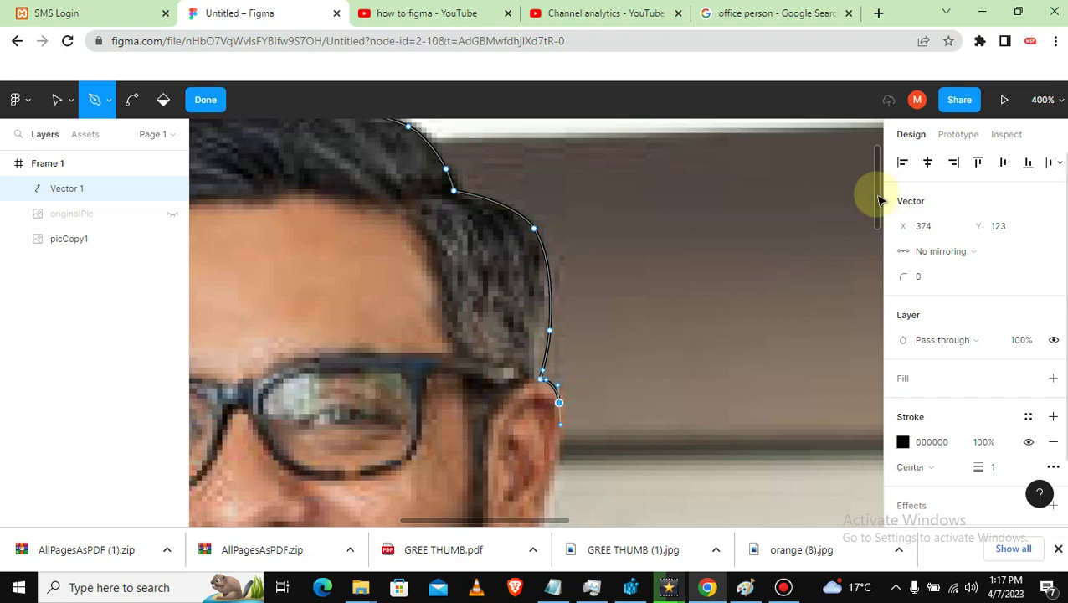
scroll(877, 211, down, 2)
scroll(877, 220, down, 2)
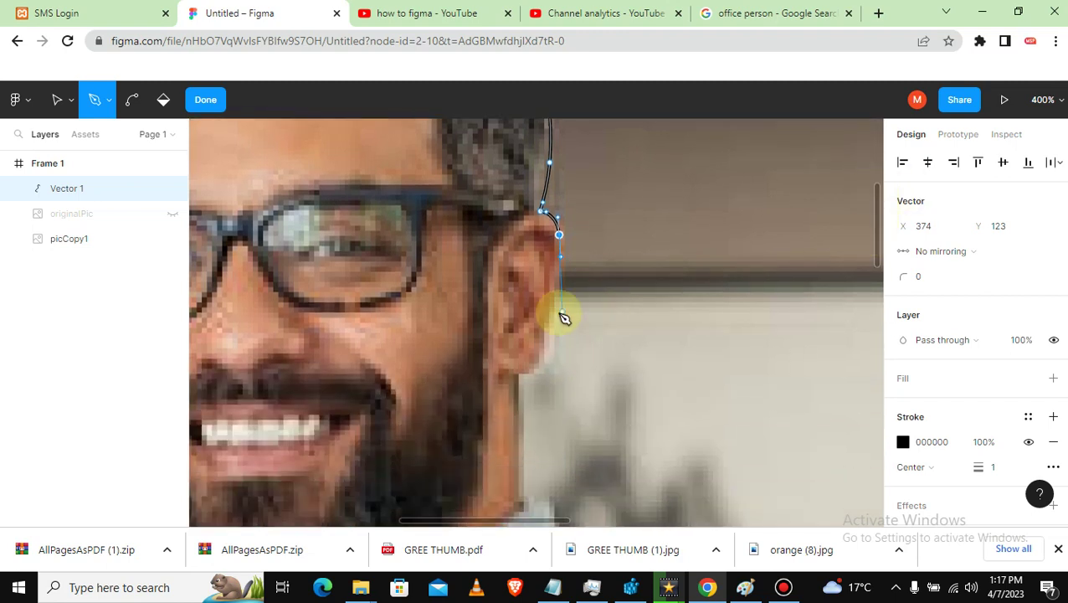
drag(550, 319, 545, 340)
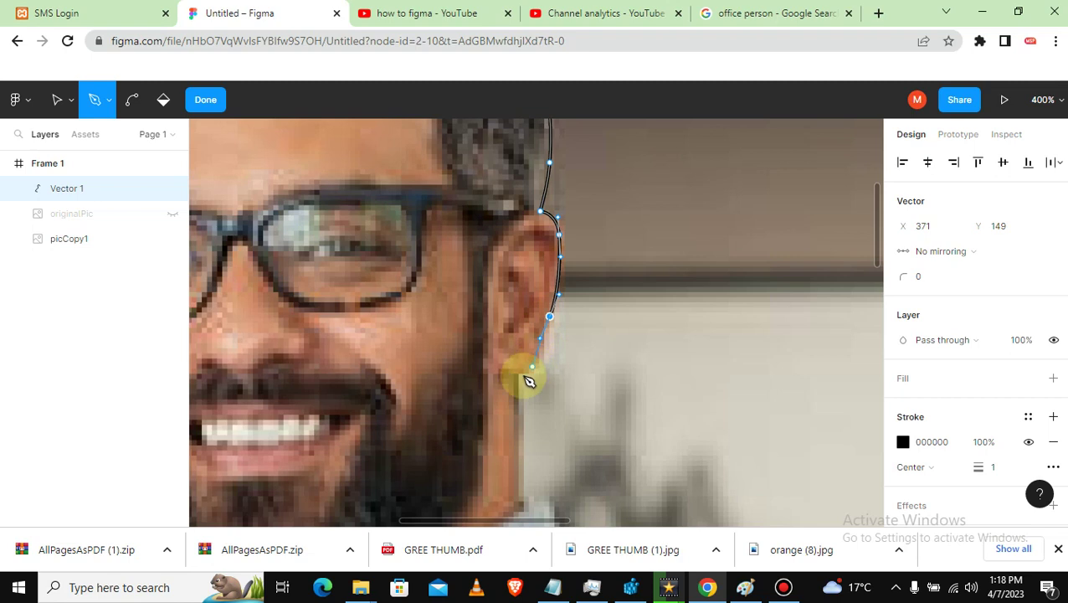
click(517, 372)
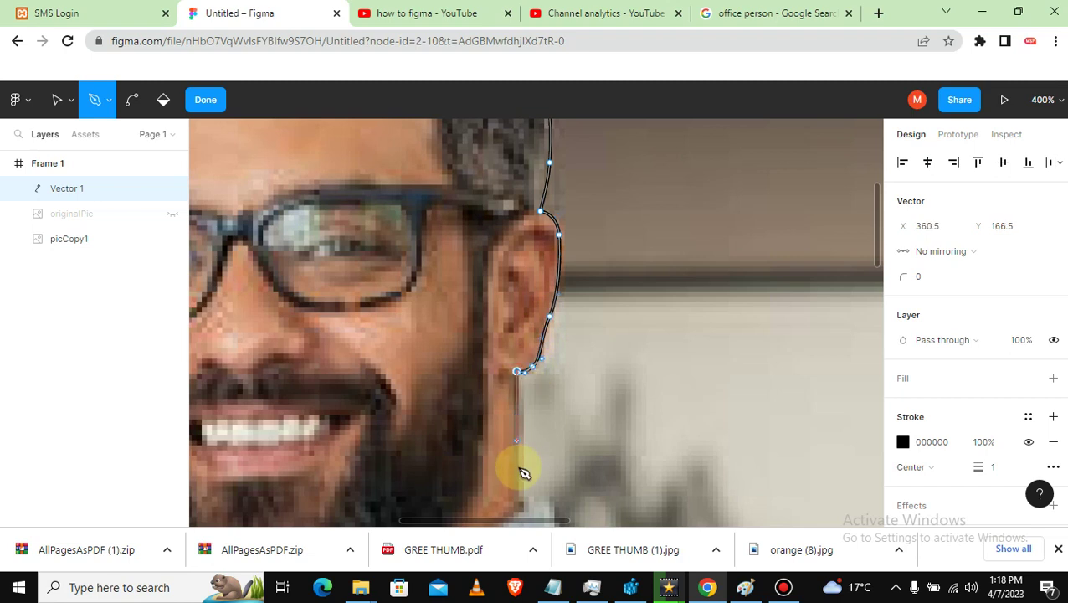
click(520, 501)
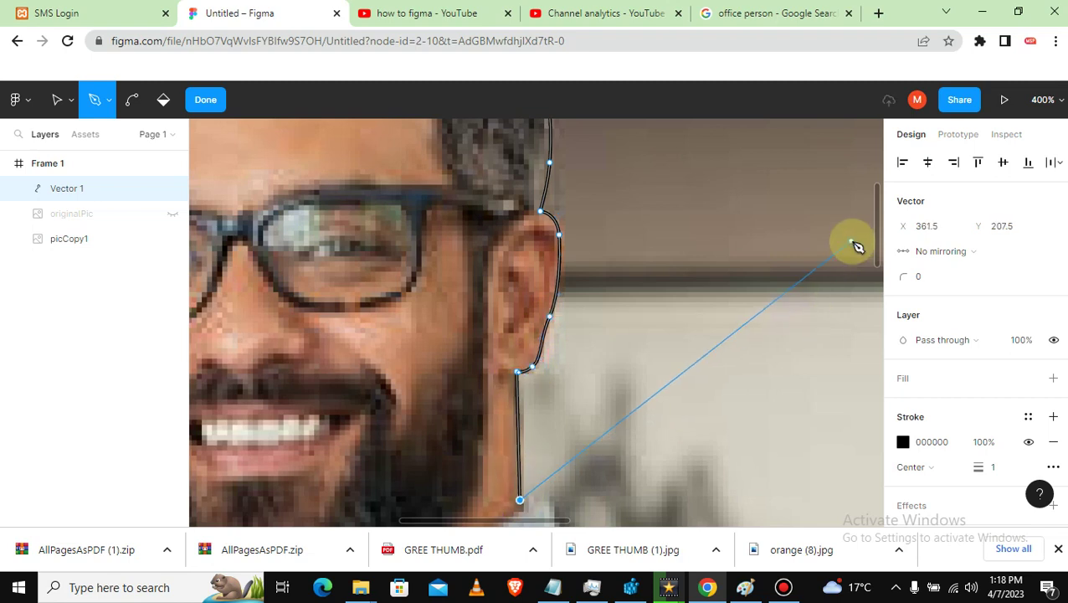
drag(879, 246, 878, 284)
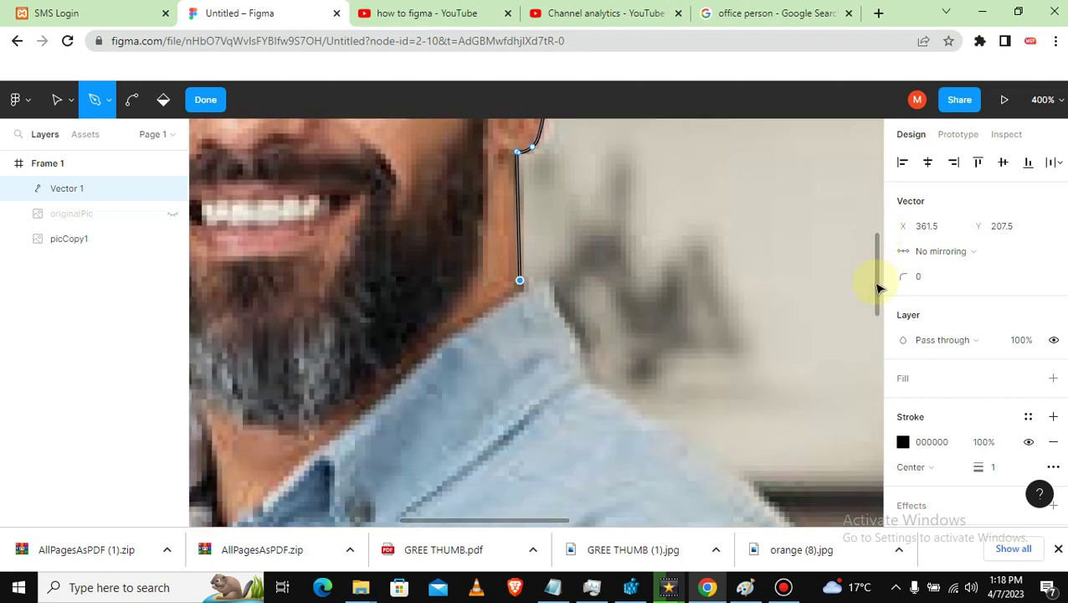
Step: Trace along the collar and shoulder to the top of the arm
drag(552, 308, 568, 334)
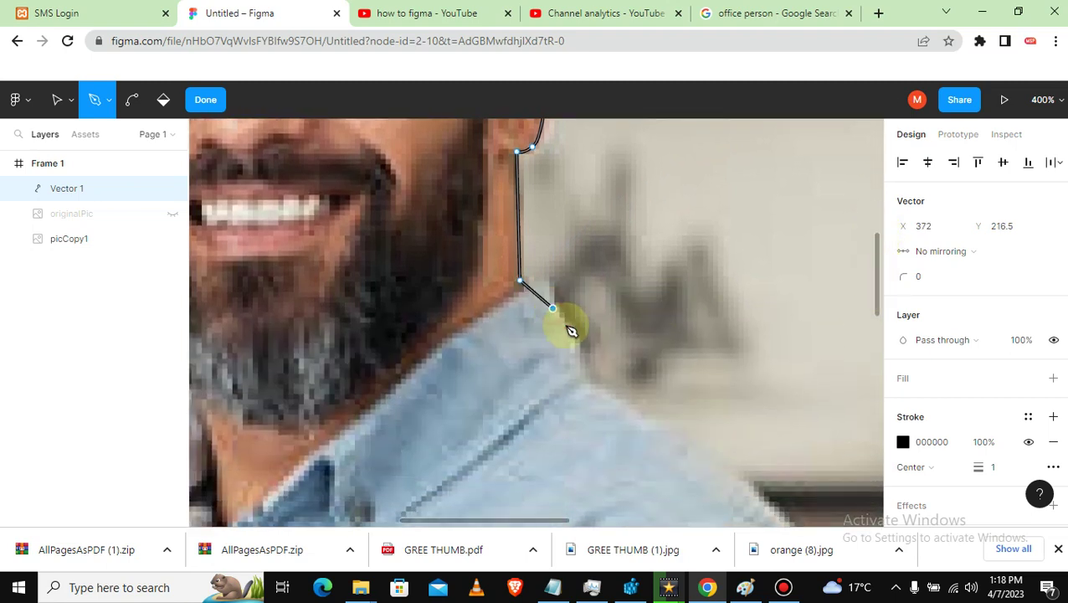
click(580, 386)
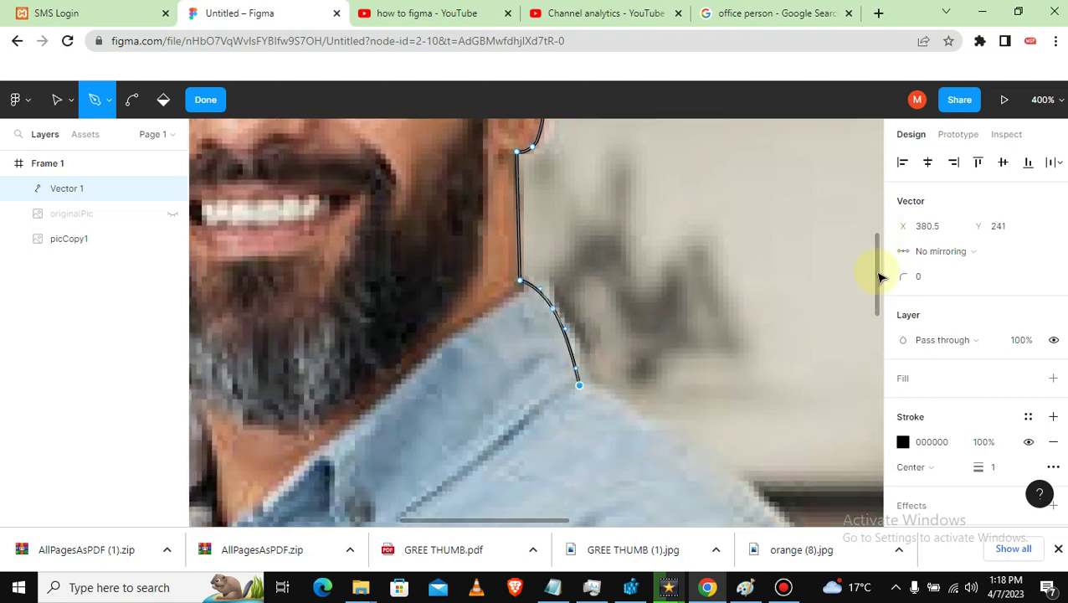
drag(879, 277, 878, 314)
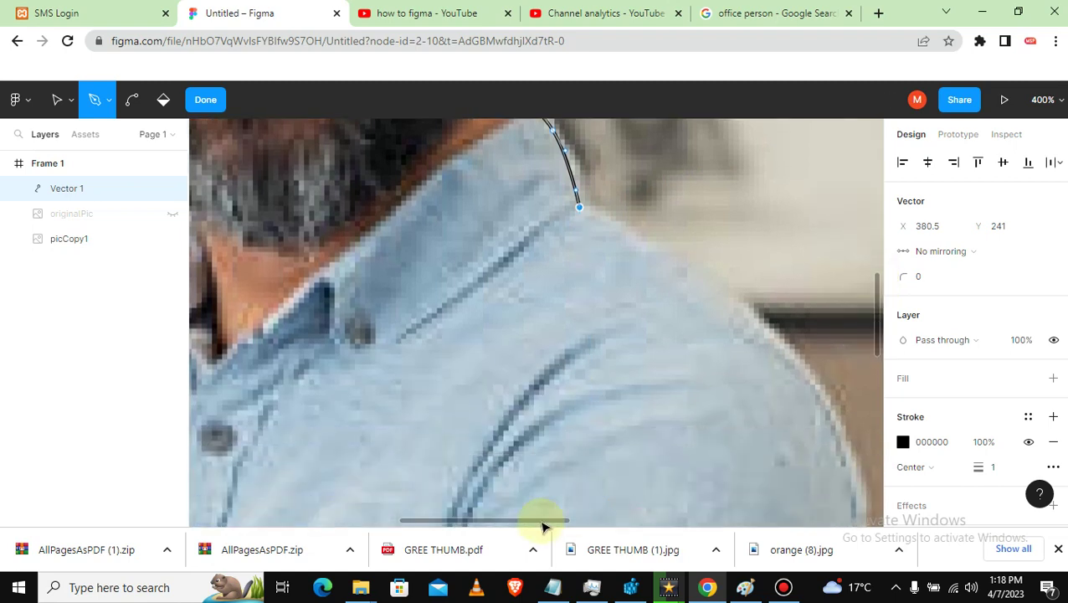
drag(544, 528, 595, 524)
drag(546, 317, 590, 353)
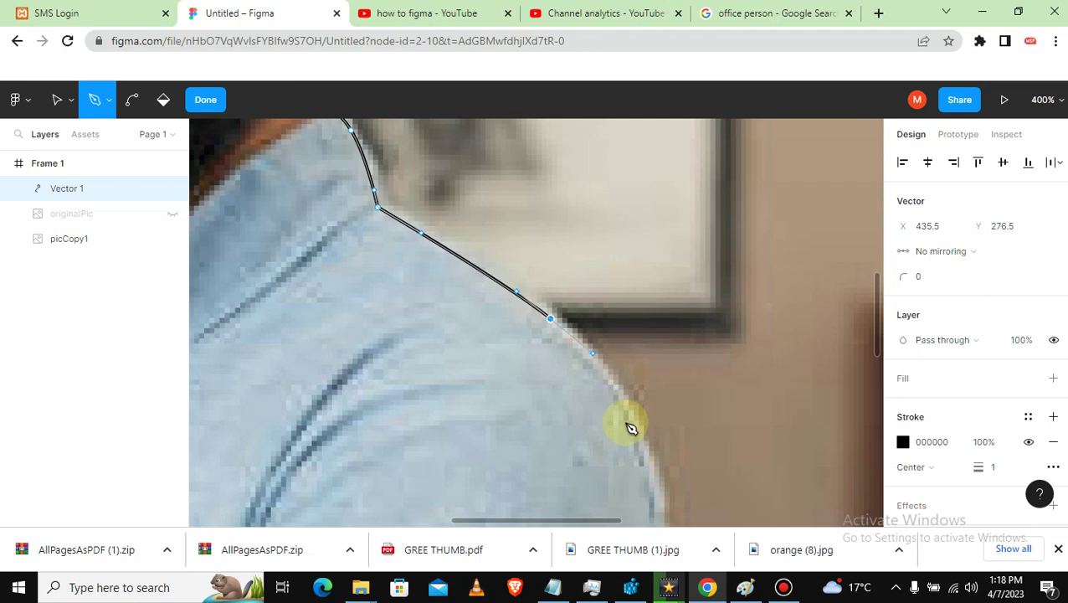
drag(648, 467, 653, 497)
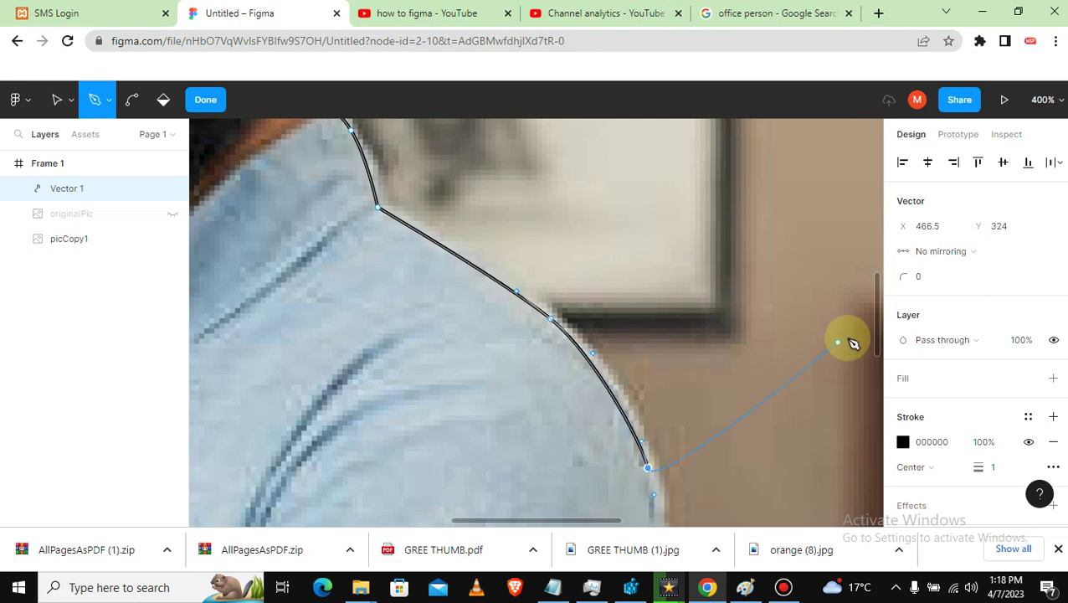
Step: Trace down the arm's edge, undoing a stray anchor, to the lower sleeve
scroll(875, 334, down, 2)
scroll(870, 360, down, 2)
scroll(865, 373, down, 1)
drag(670, 402, 669, 441)
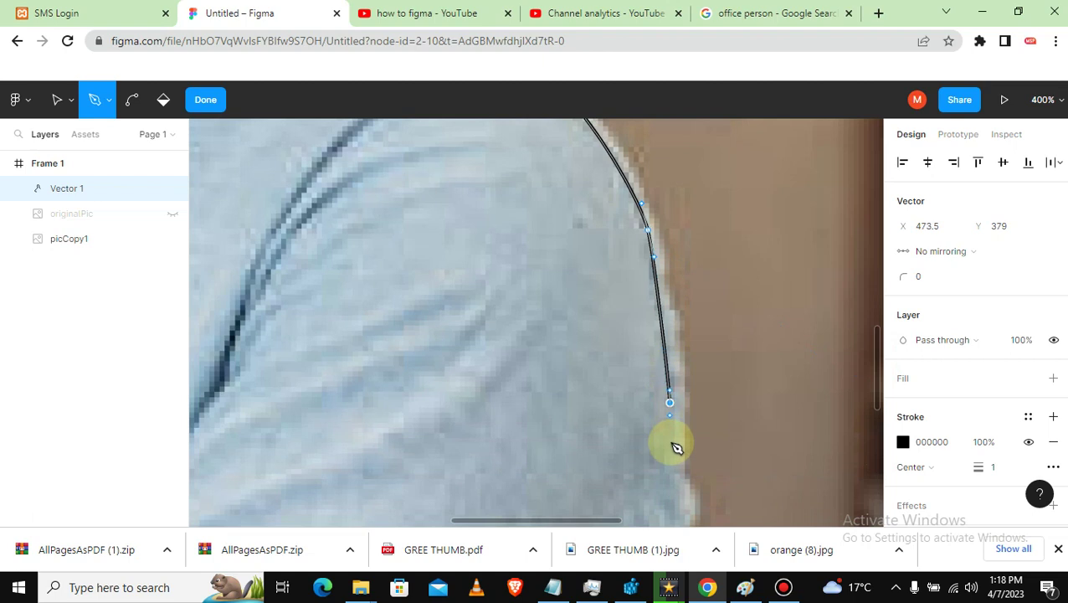
drag(792, 360, 657, 446)
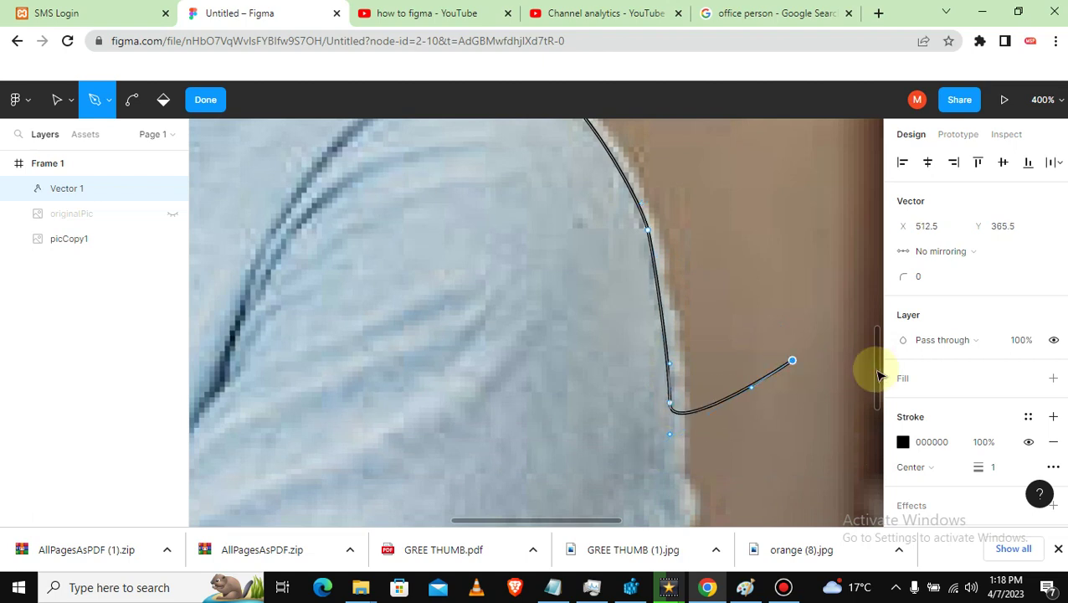
key(minus)
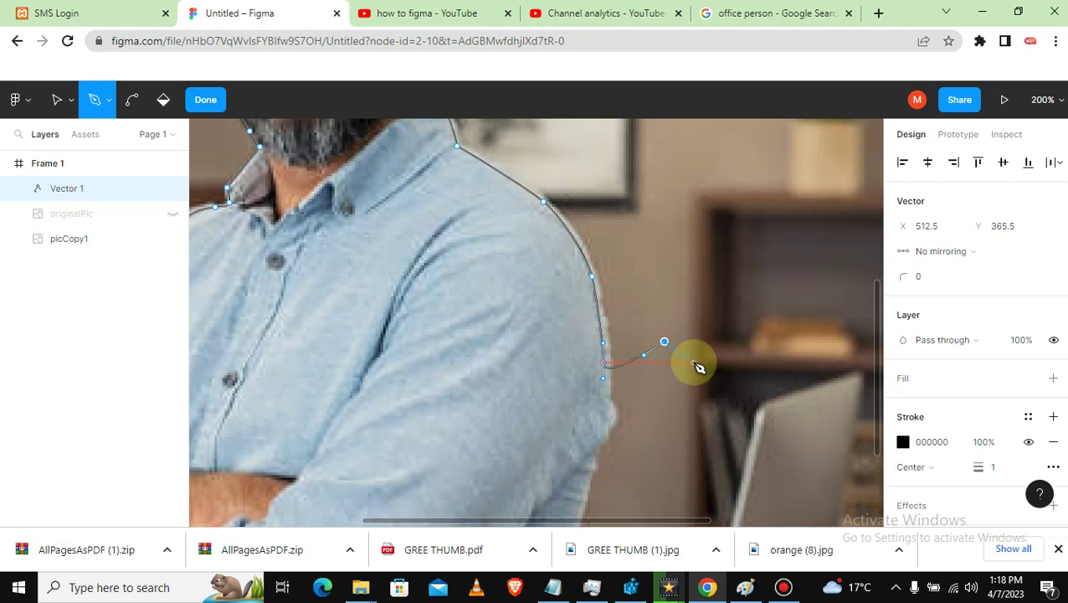
key(ctrl+z)
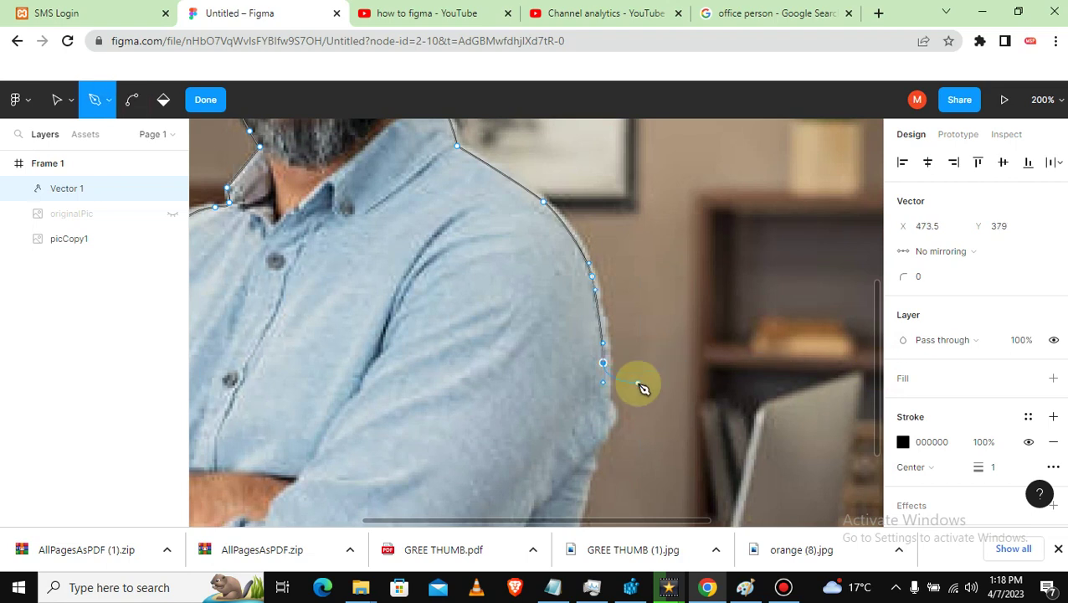
click(608, 419)
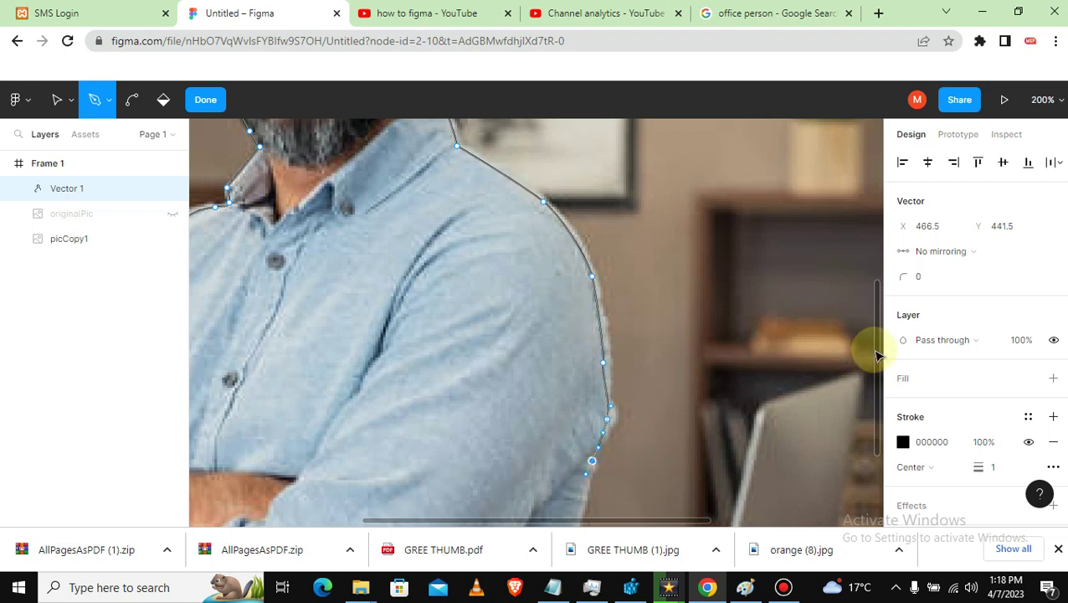
Step: Curve around the elbow, run the path along the photo's bottom edge, and fit to view
scroll(877, 358, down, 3)
scroll(863, 422, down, 2)
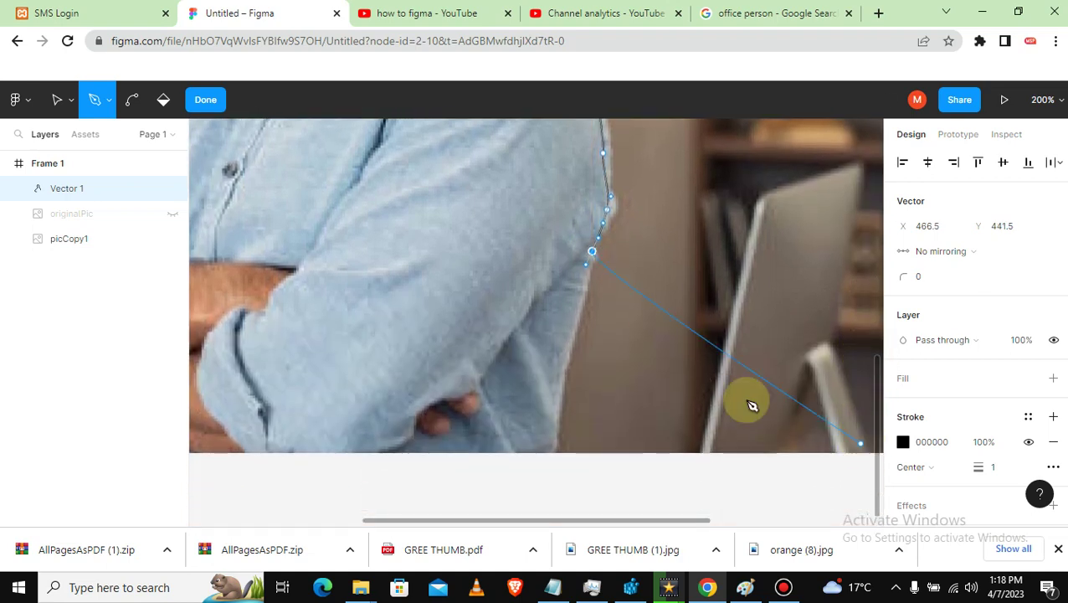
mouse_move(558, 382)
mouse_down()
mouse_move(557, 505)
mouse_move(441, 521)
mouse_up()
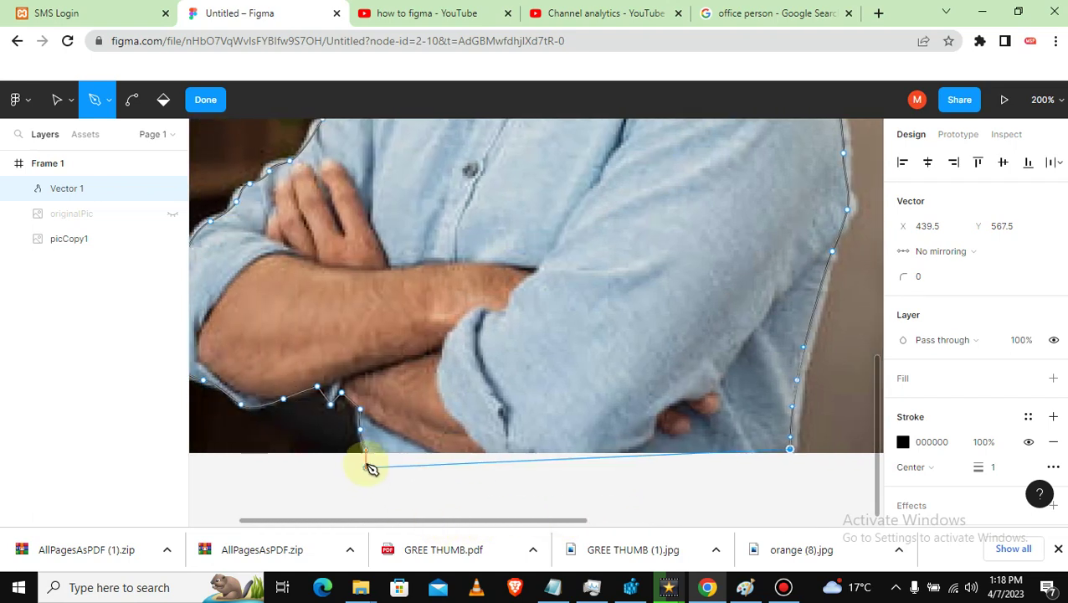
click(366, 451)
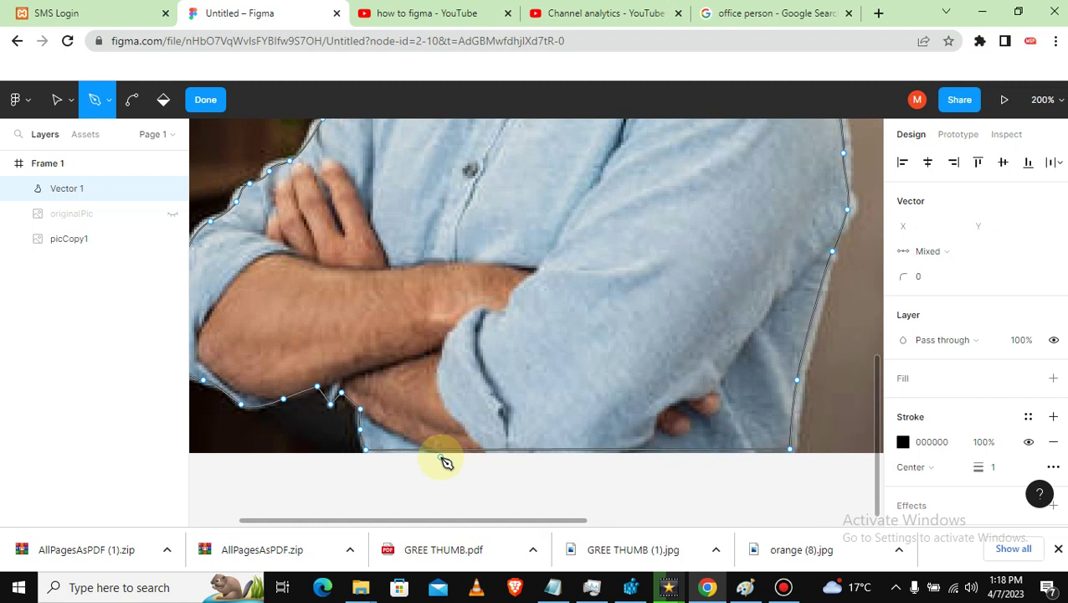
key(shift+1)
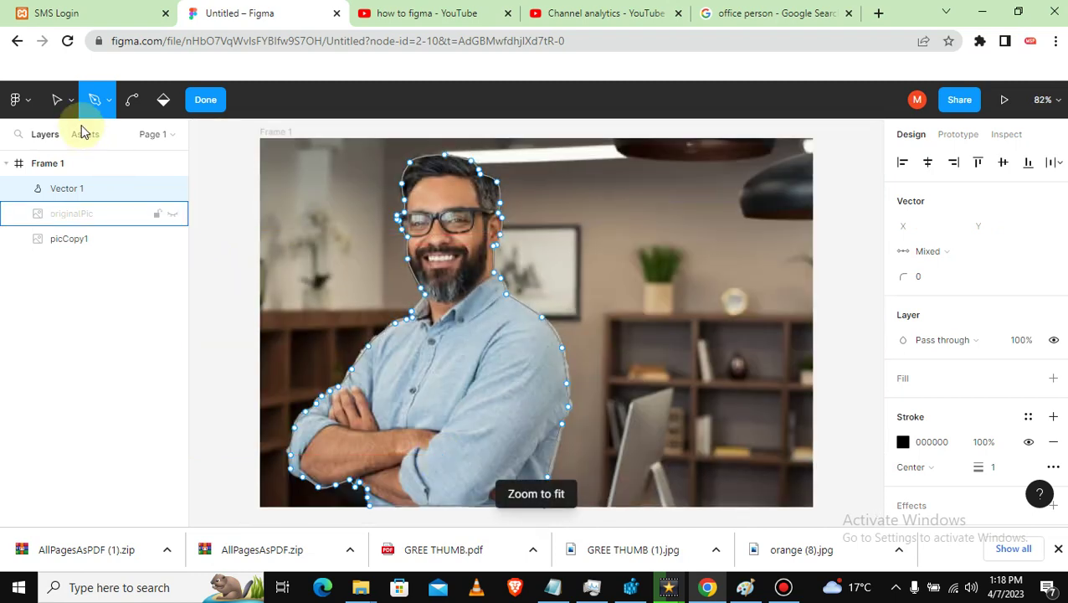
Step: Rename the Vector 1 traced outline layer to MaskPath
click(54, 99)
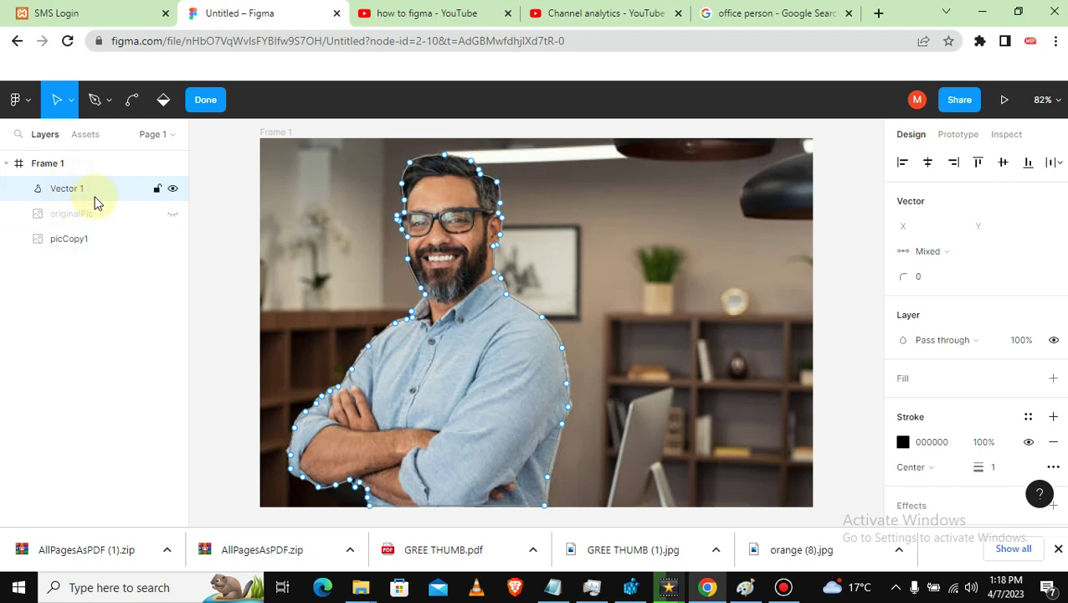
right_click(88, 190)
mouse_move(122, 303)
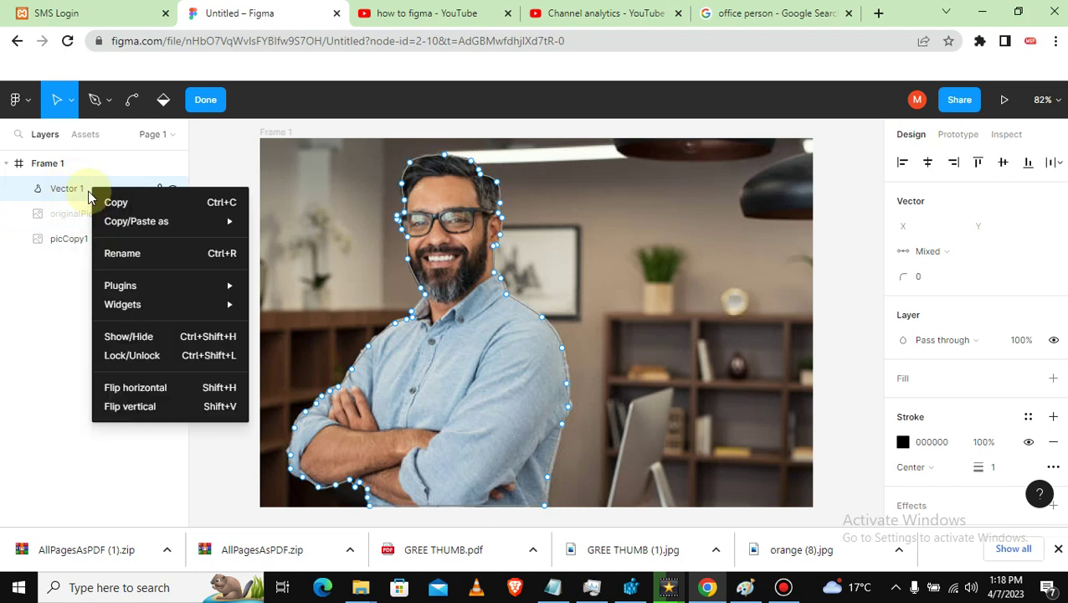
click(139, 255)
text(MaskPath)
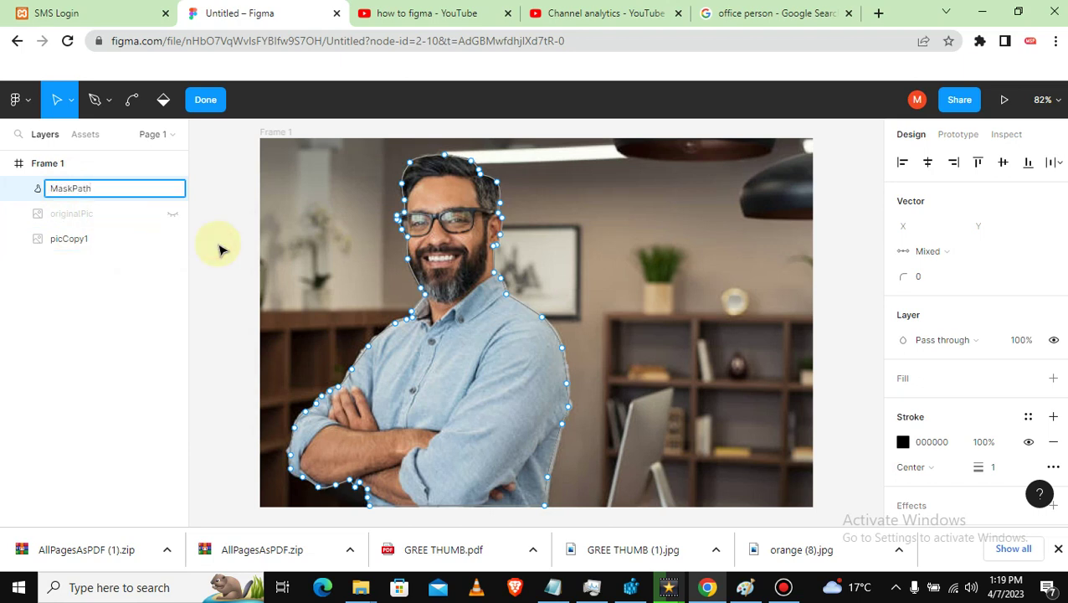
key(Return)
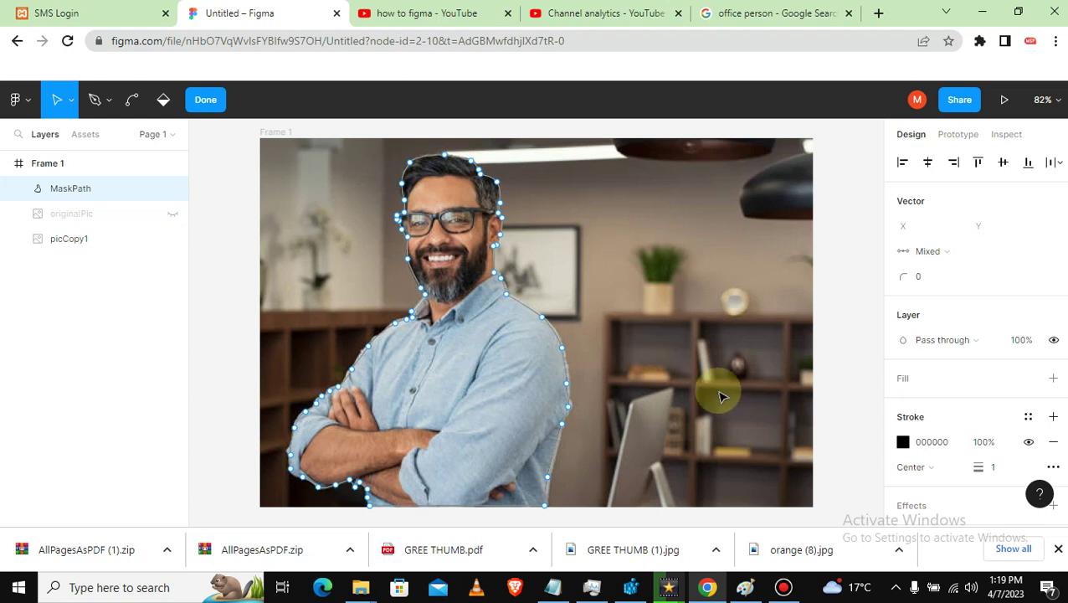
Step: Give MaskPath a D9D9D9 grey fill, remove its stroke, and move it below picCopy1
click(903, 382)
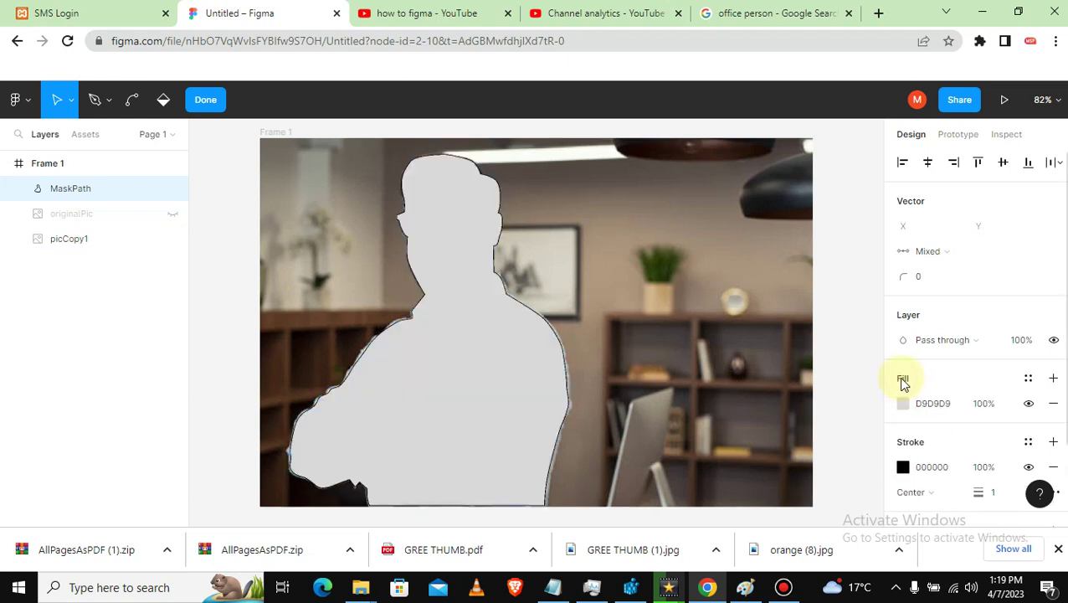
click(903, 467)
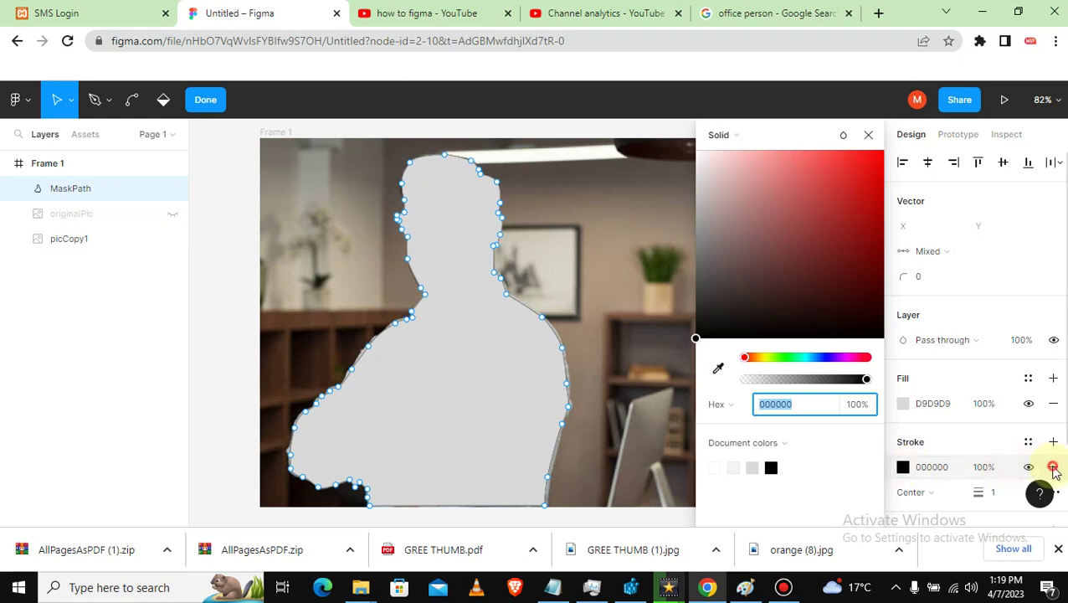
click(1053, 467)
click(1053, 467)
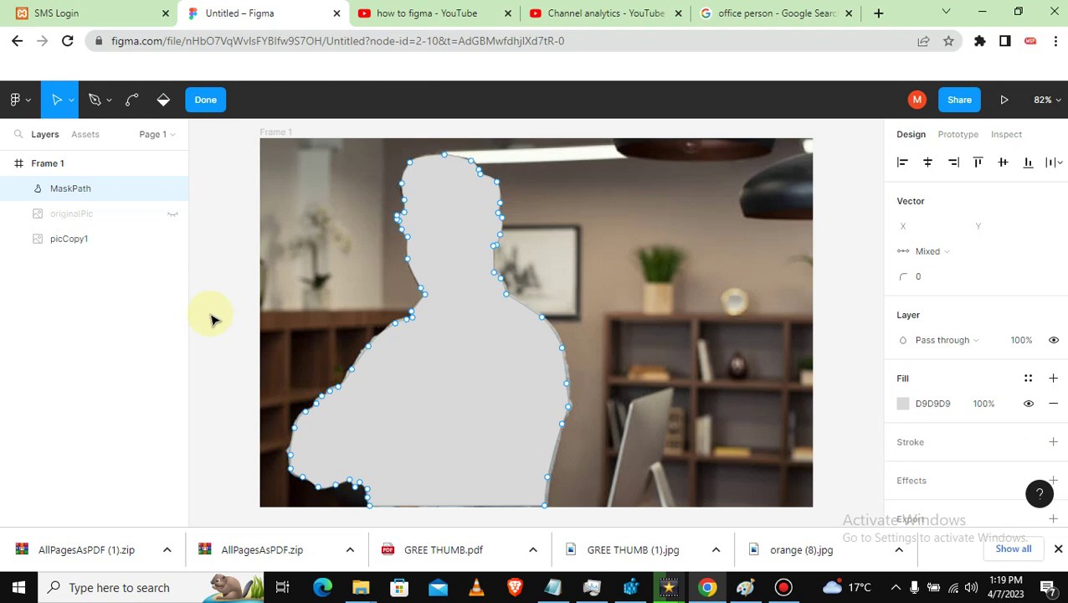
click(70, 189)
drag(70, 193, 73, 249)
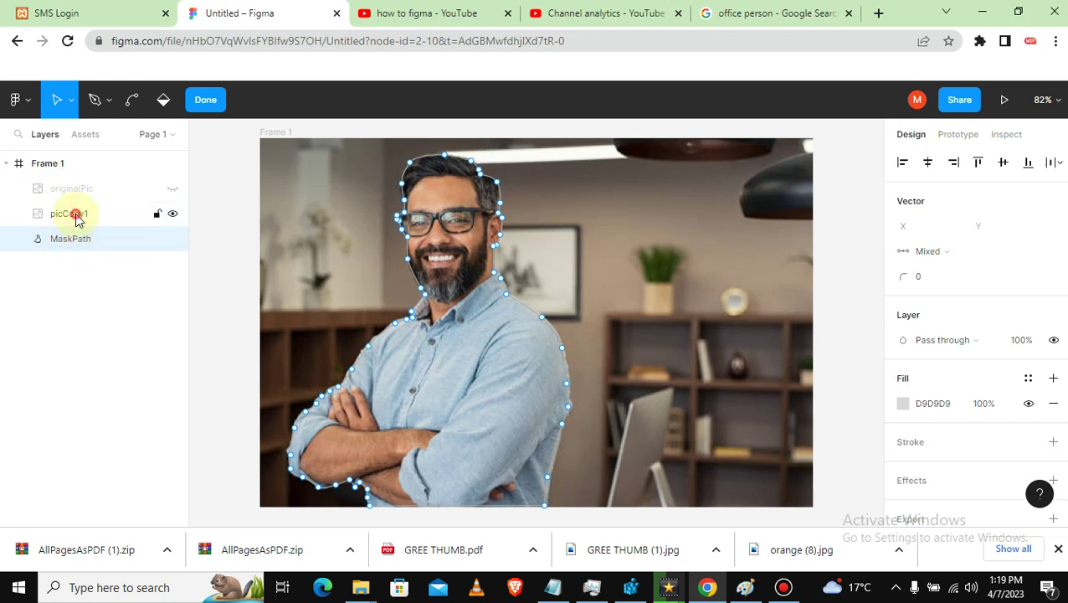
Step: Mask picCopy1 with the MaskPath outline and group the result as Group 1
shift+click(76, 216)
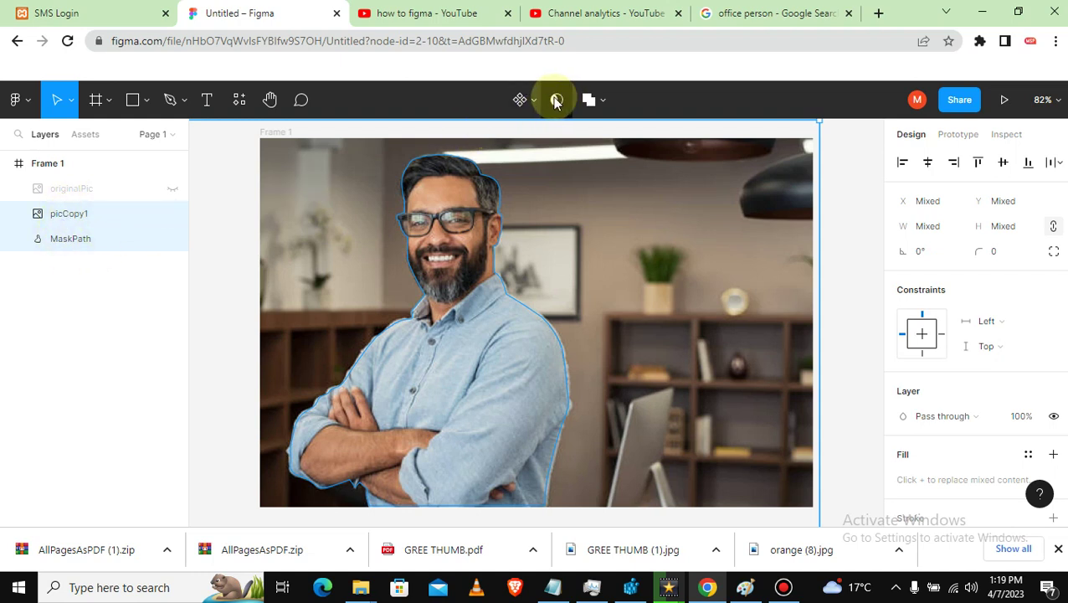
click(556, 99)
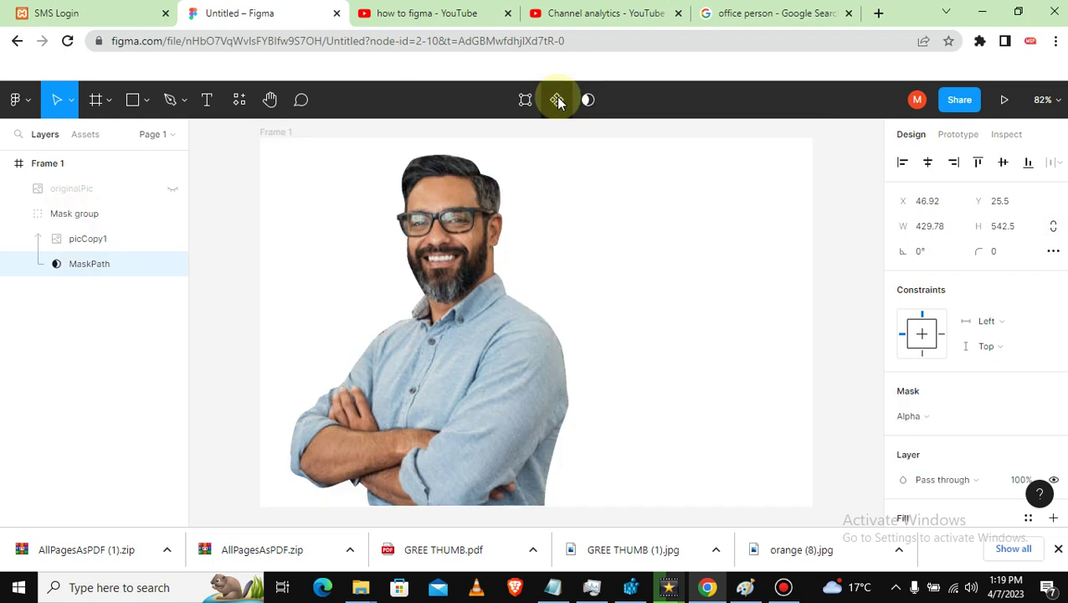
click(231, 197)
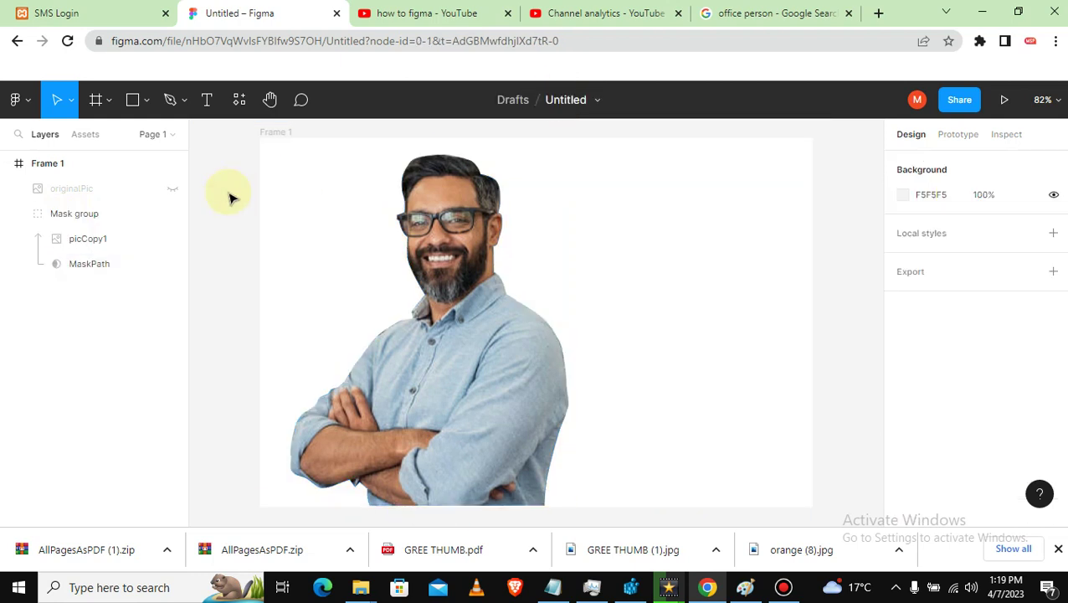
click(112, 218)
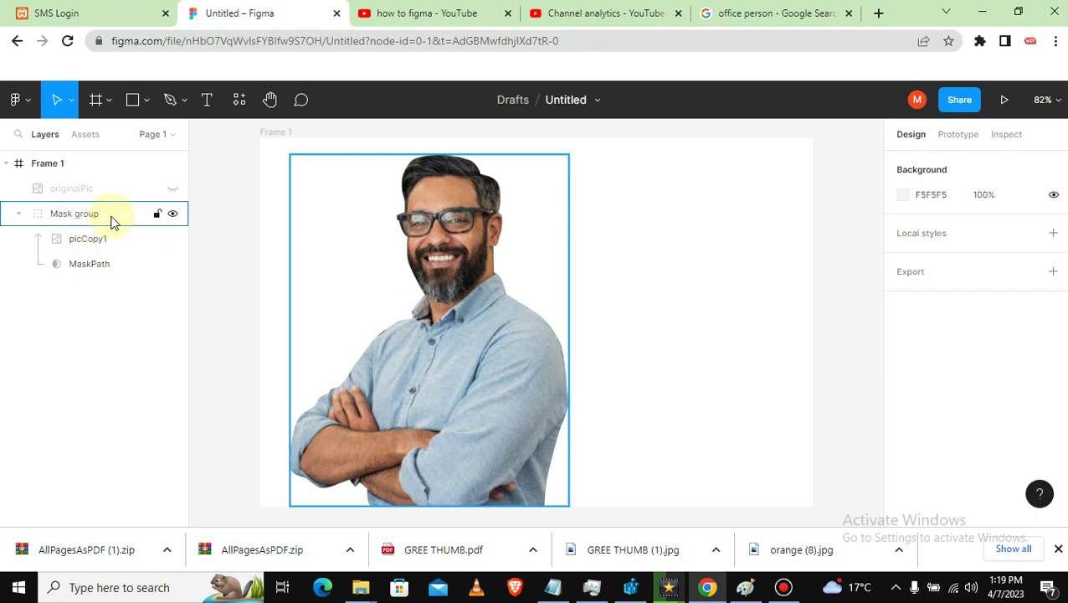
click(56, 218)
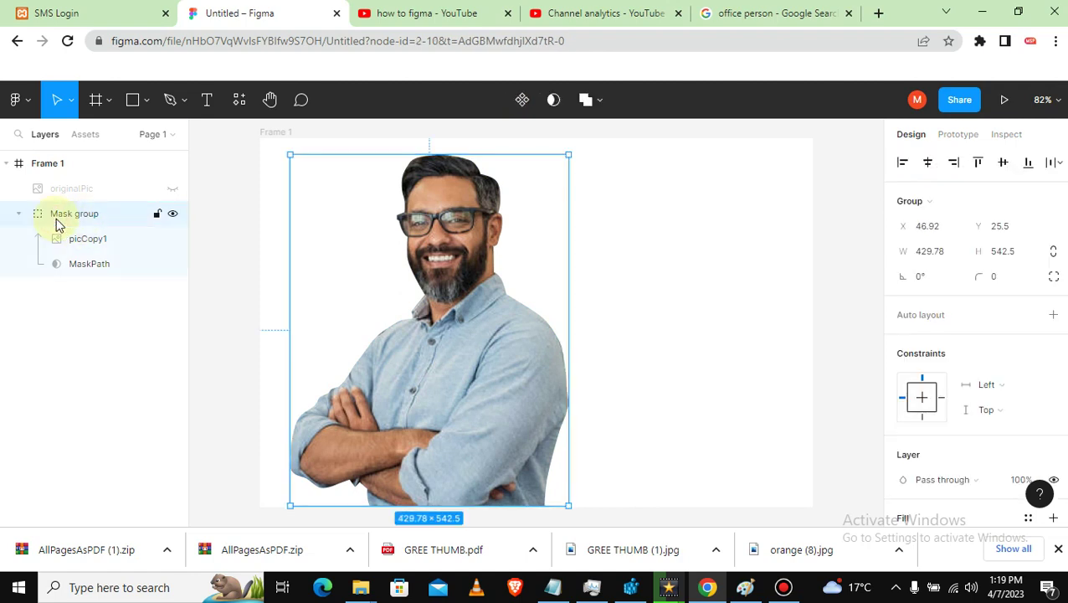
right_click(56, 224)
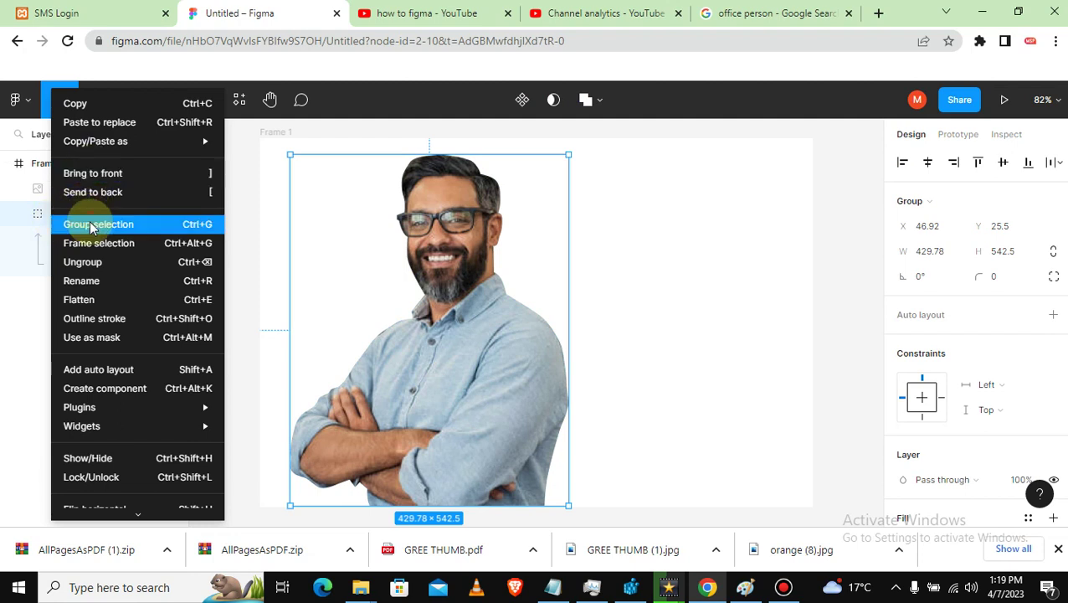
click(89, 224)
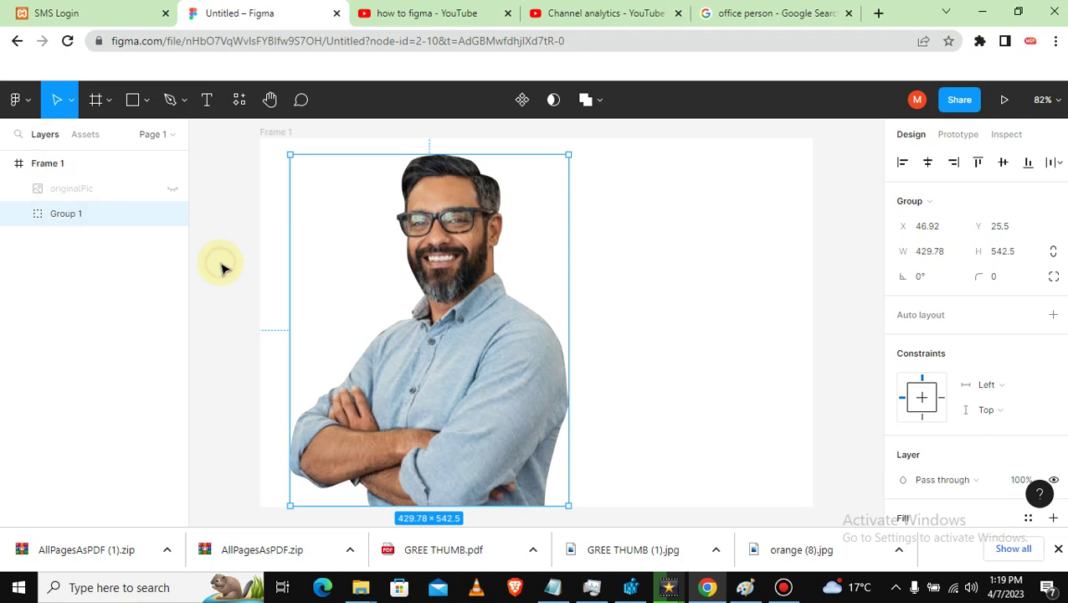
Step: Make the originalPic office photo visible again behind the cut-out
click(170, 195)
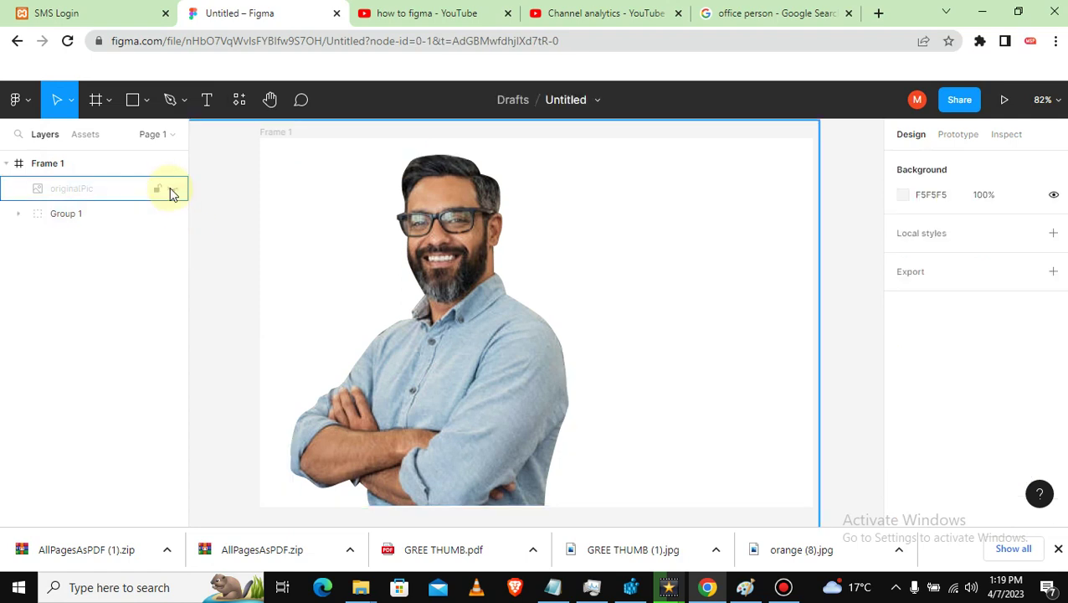
click(170, 191)
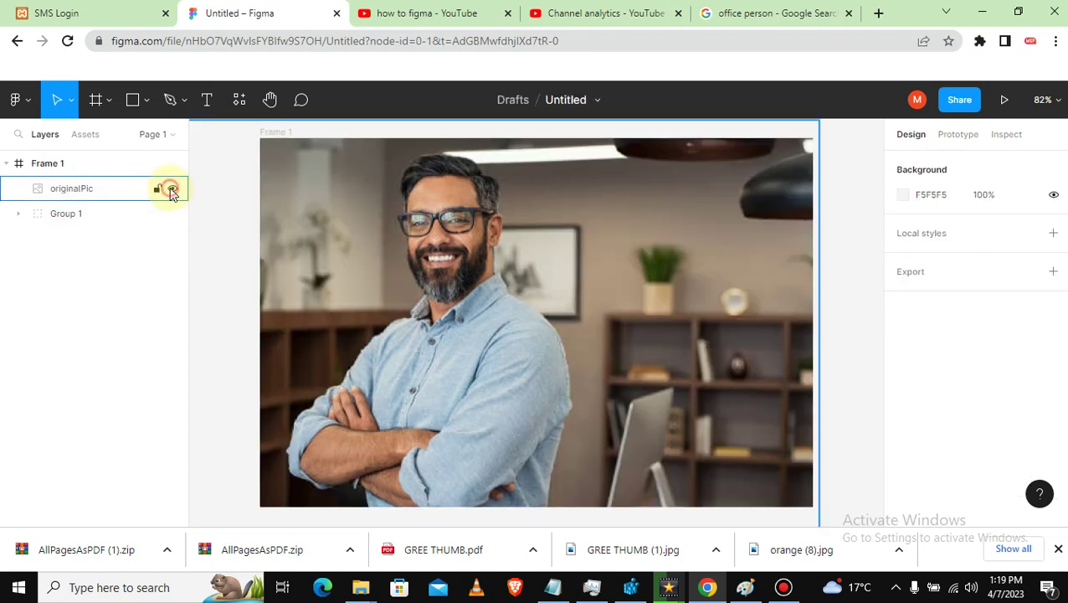
click(172, 192)
click(171, 191)
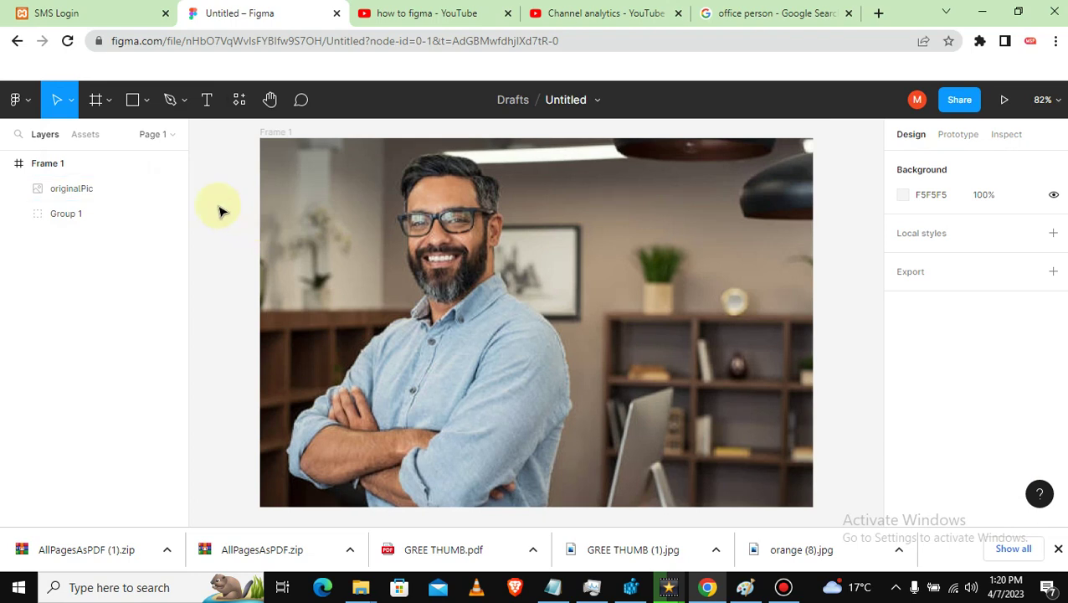
Step: Draw a rectangle covering Frame 1 and set its fill to blue 0A609D
click(132, 100)
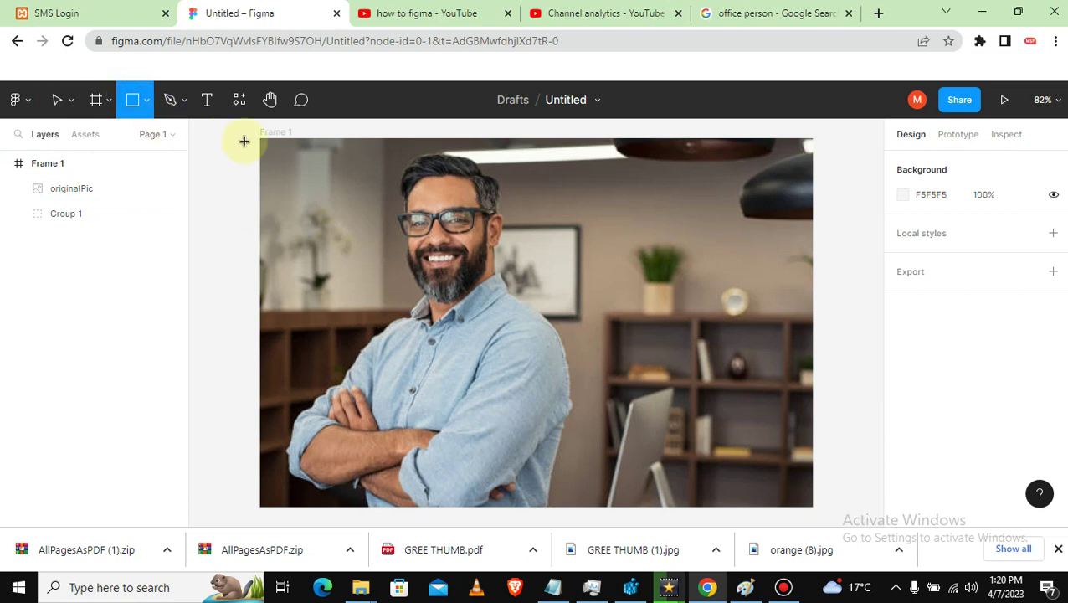
mouse_move(260, 136)
mouse_down()
mouse_move(654, 417)
mouse_move(820, 508)
mouse_move(811, 504)
mouse_up()
mouse_move(535, 321)
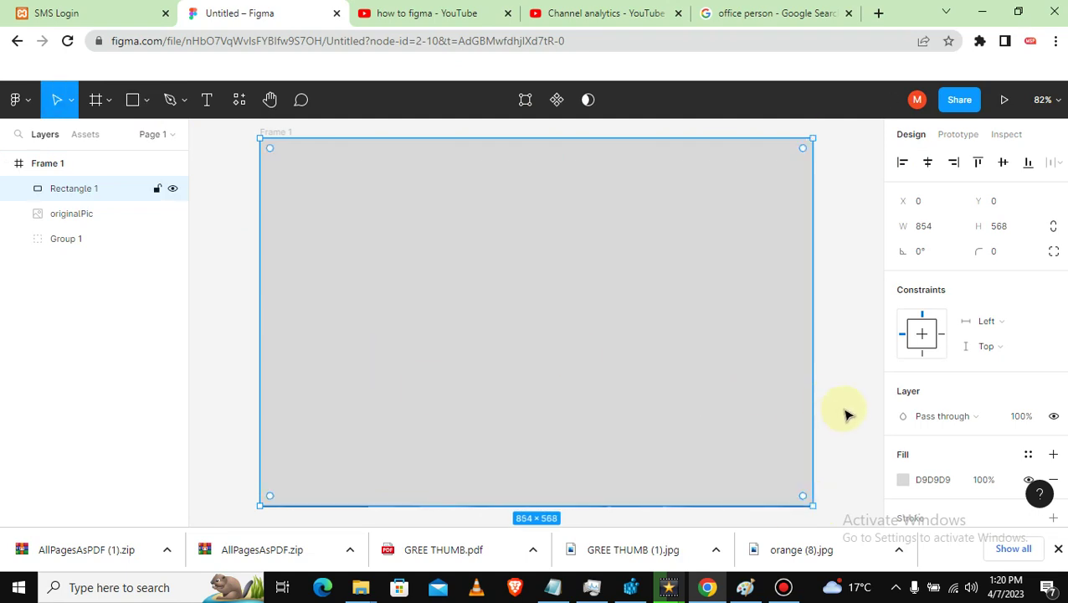
click(902, 480)
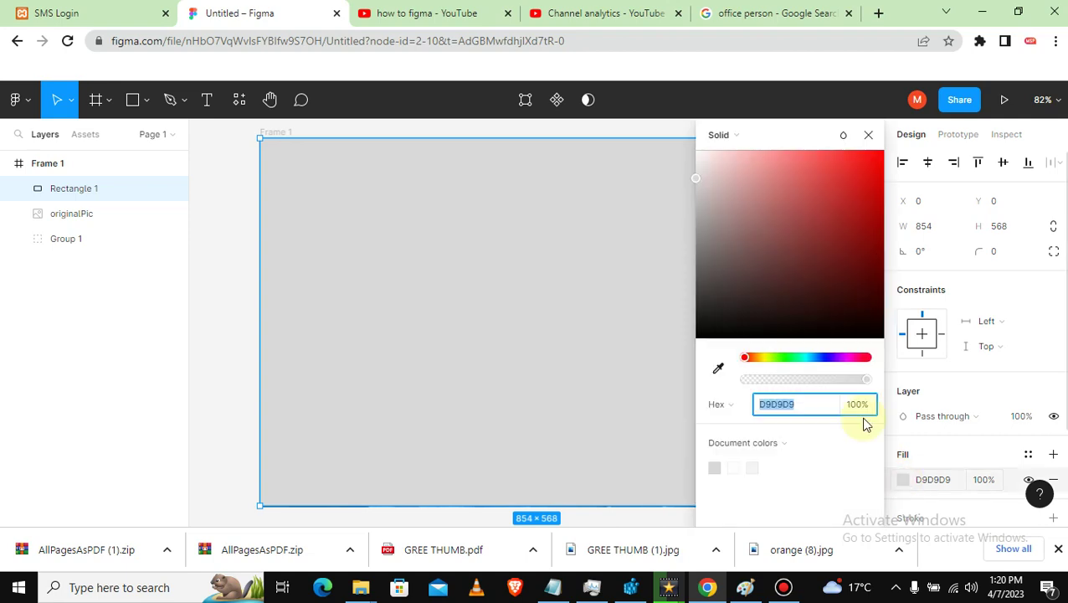
click(823, 357)
click(868, 235)
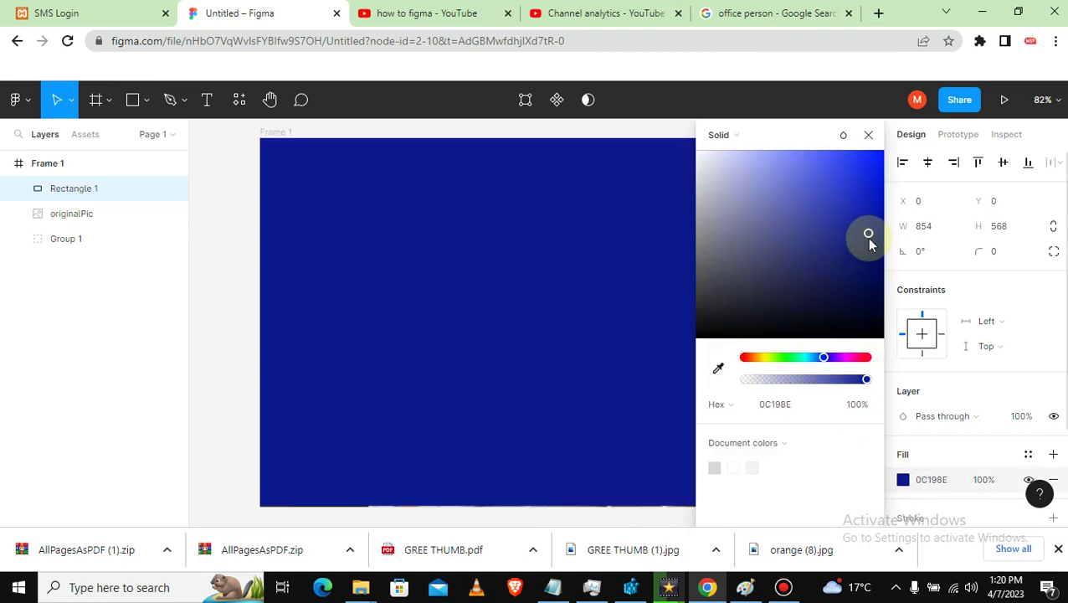
drag(869, 243, 872, 216)
drag(823, 357, 818, 358)
click(871, 215)
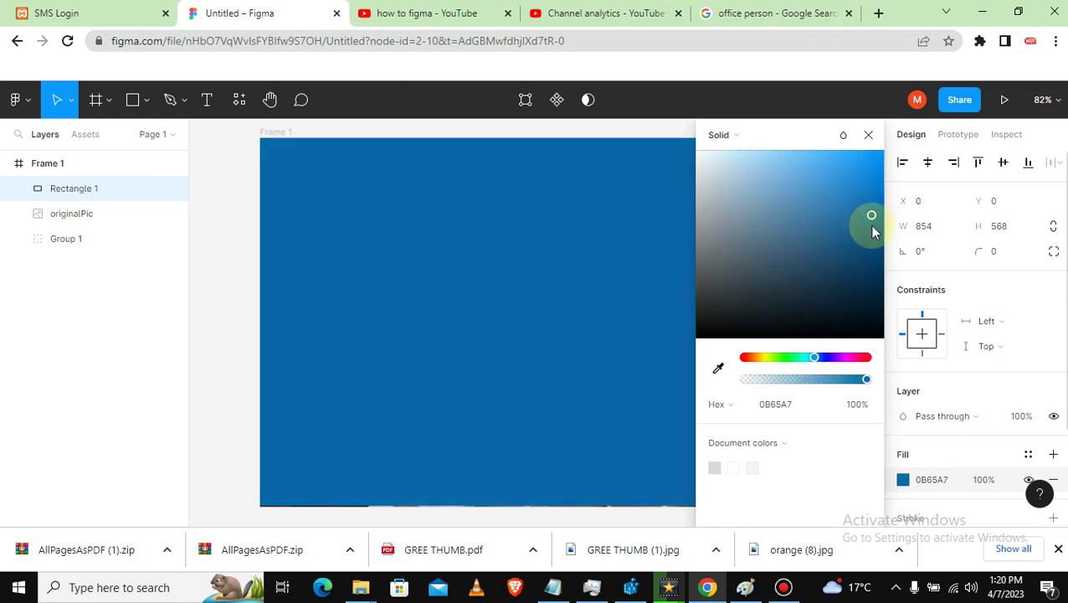
click(871, 226)
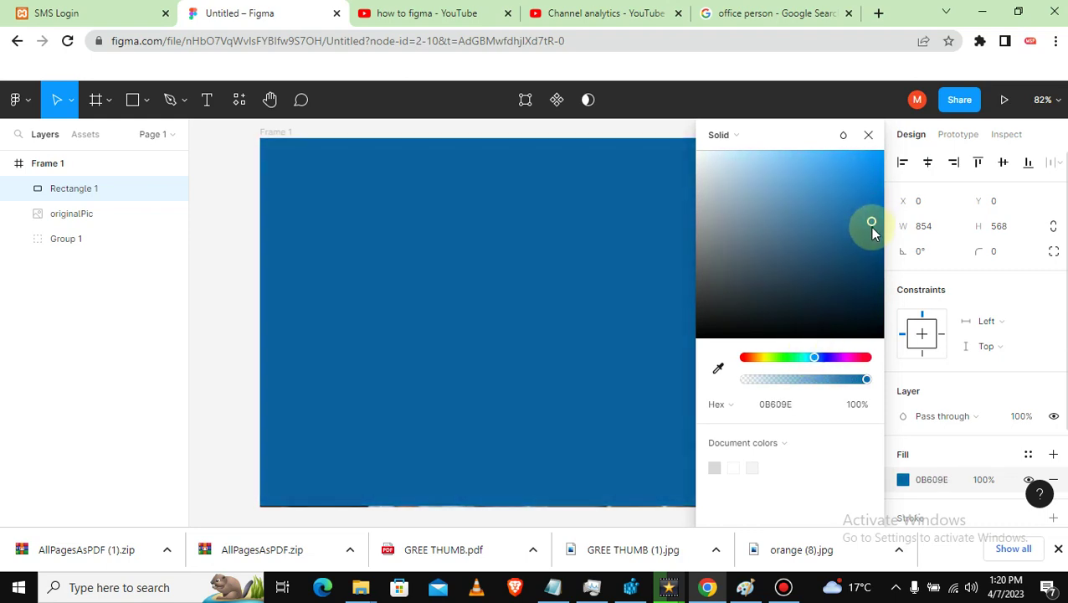
Step: Move Rectangle 1 to the bottom of Frame 1's layer stack
click(201, 240)
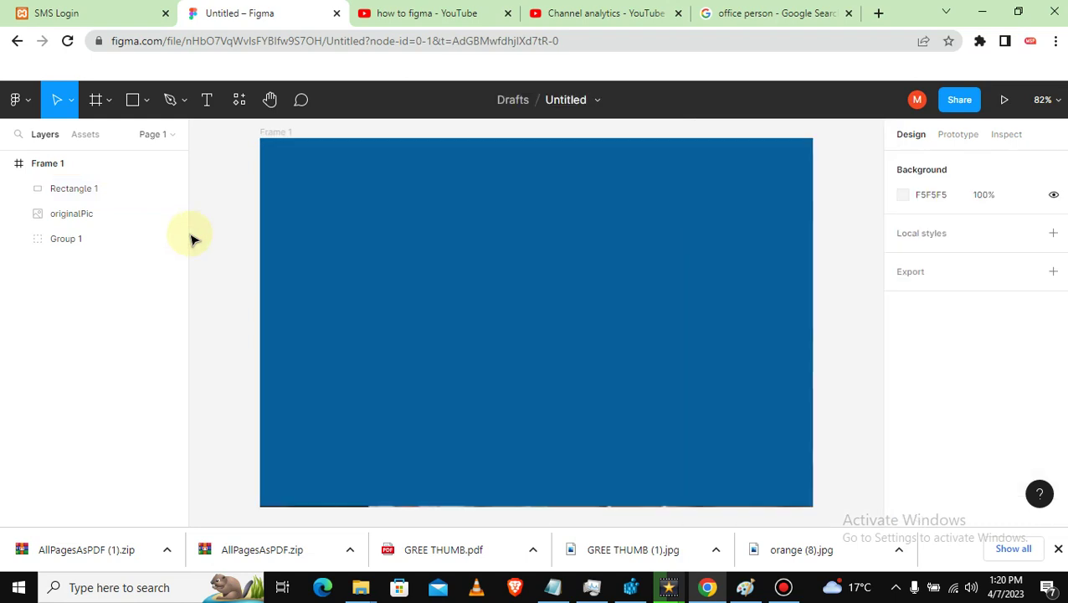
click(75, 189)
drag(89, 200, 88, 252)
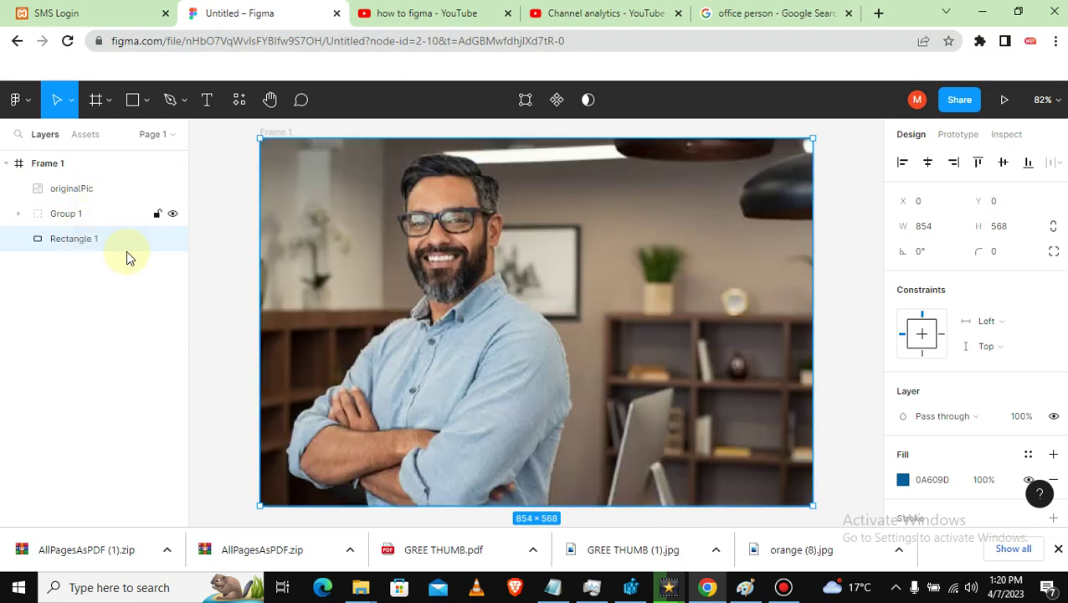
Step: Select originalPic and undo an accidental move of the office photo
click(230, 279)
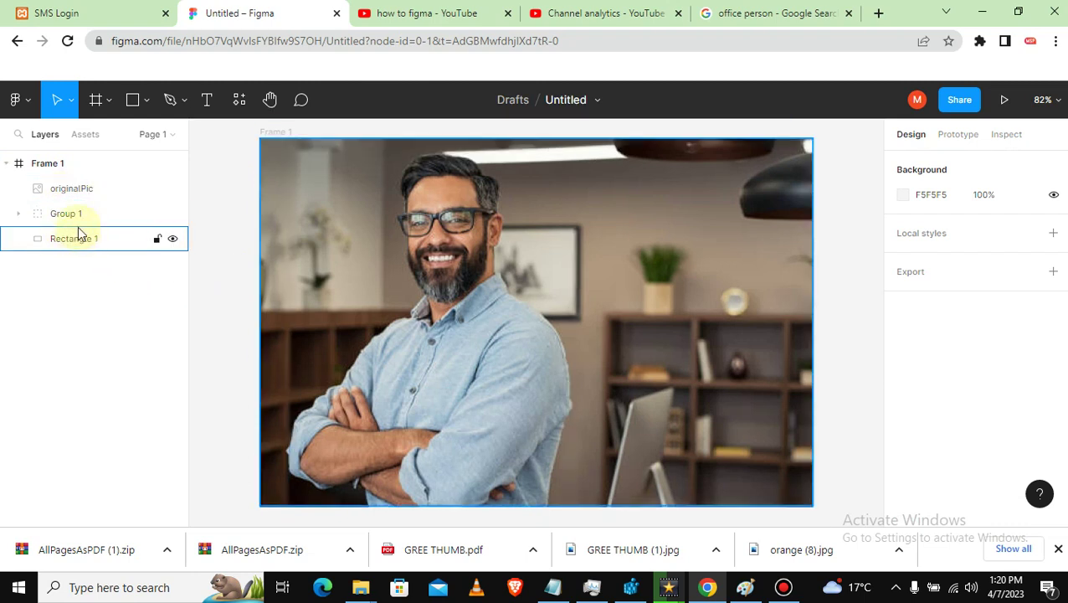
click(73, 191)
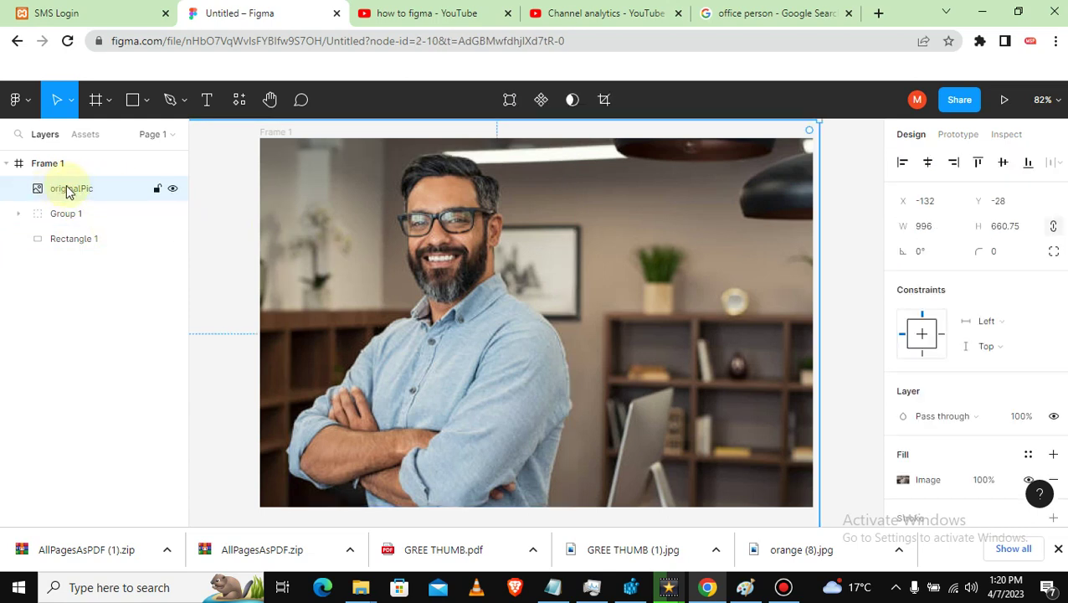
drag(430, 202, 543, 218)
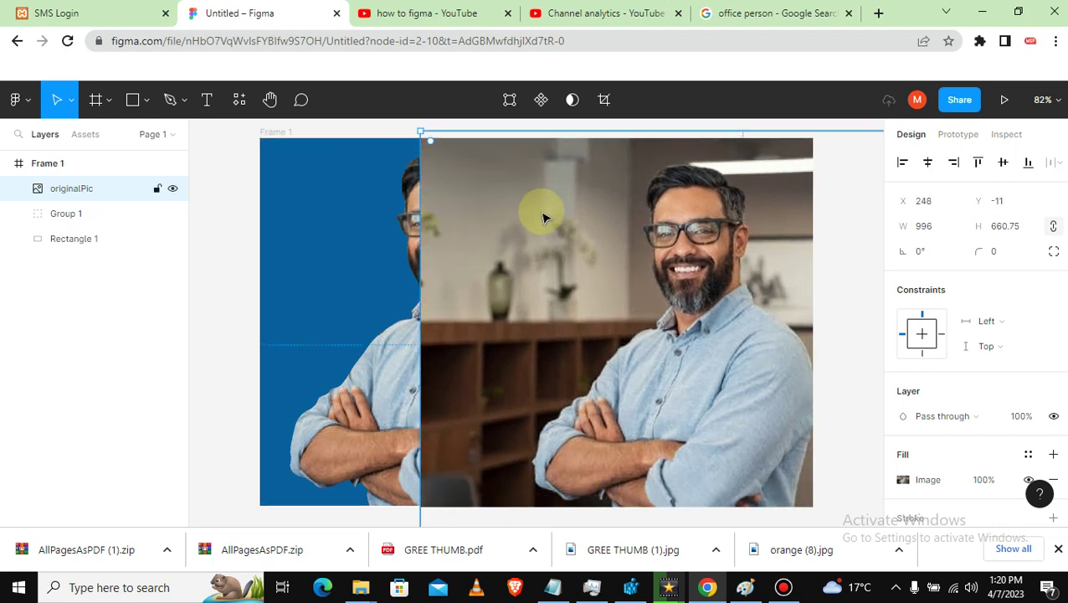
key(ctrl+z)
click(208, 202)
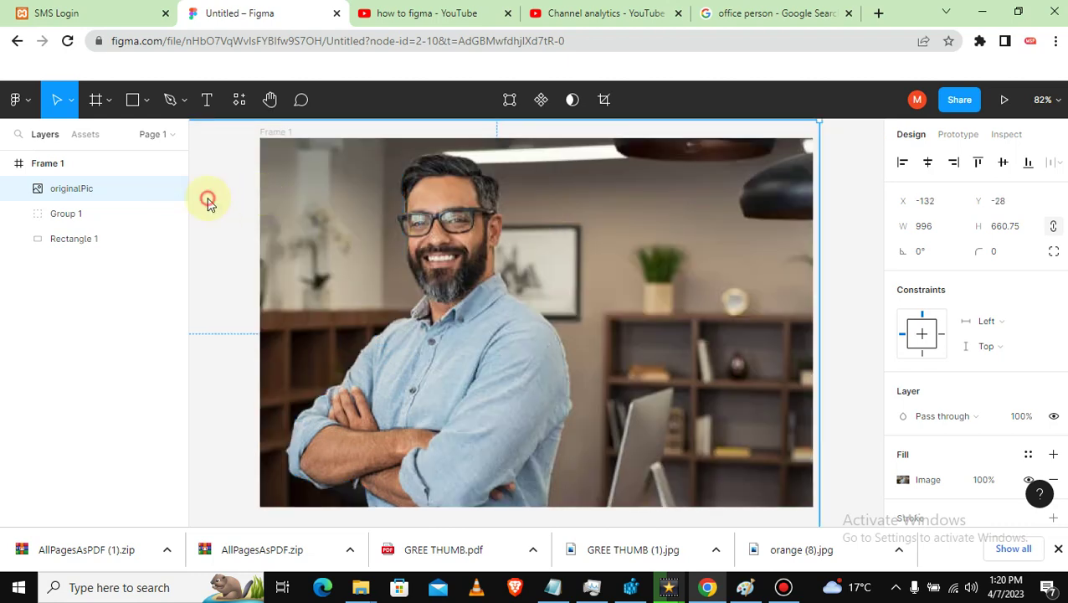
Step: Drag originalPic into Group 1 beneath the masked cut-out
click(76, 188)
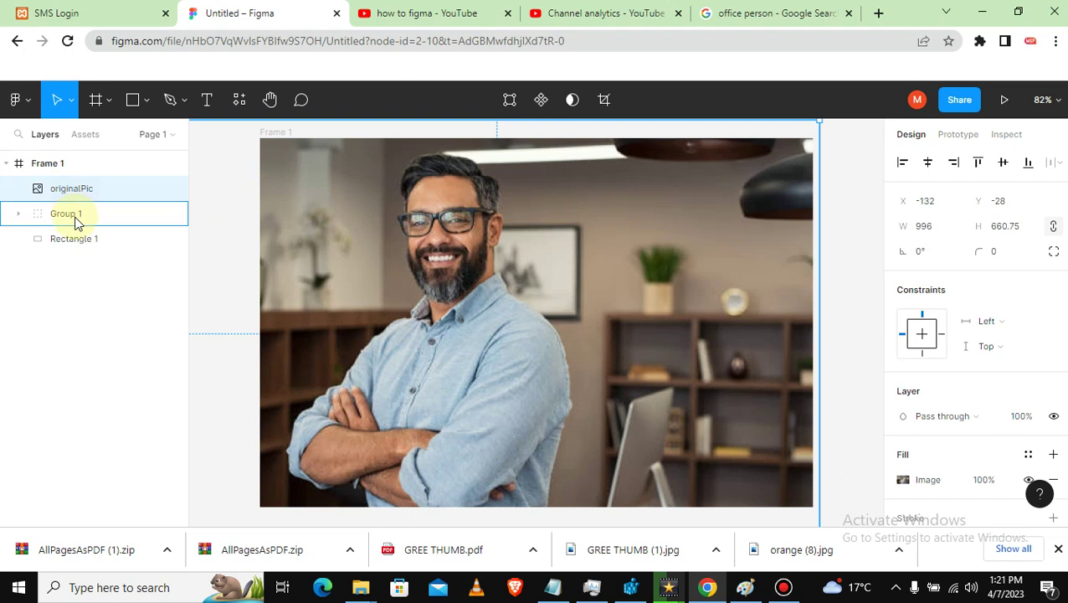
drag(77, 219, 84, 236)
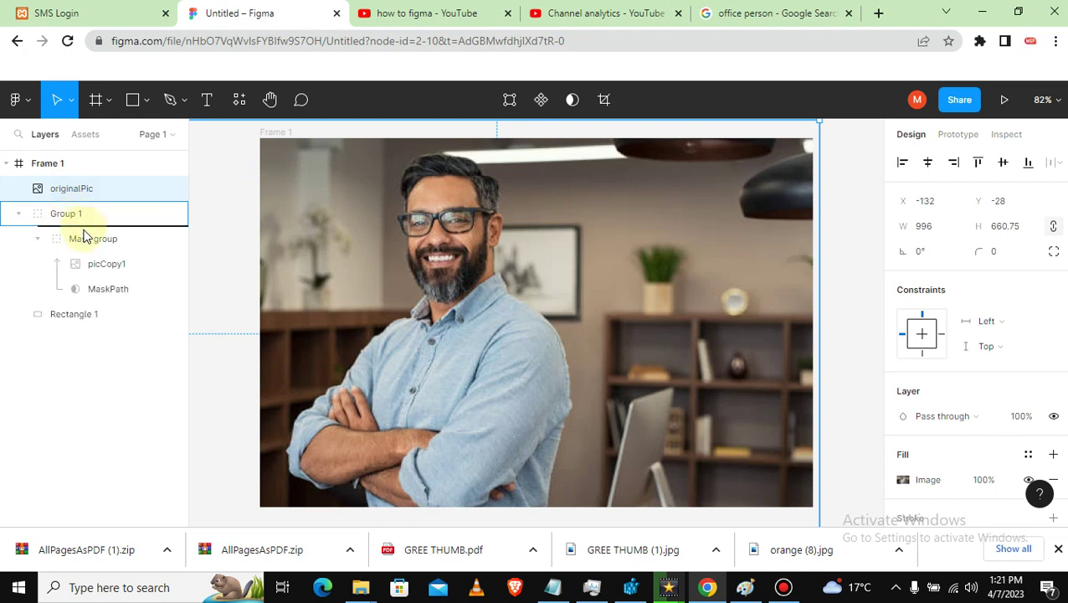
drag(84, 236, 91, 316)
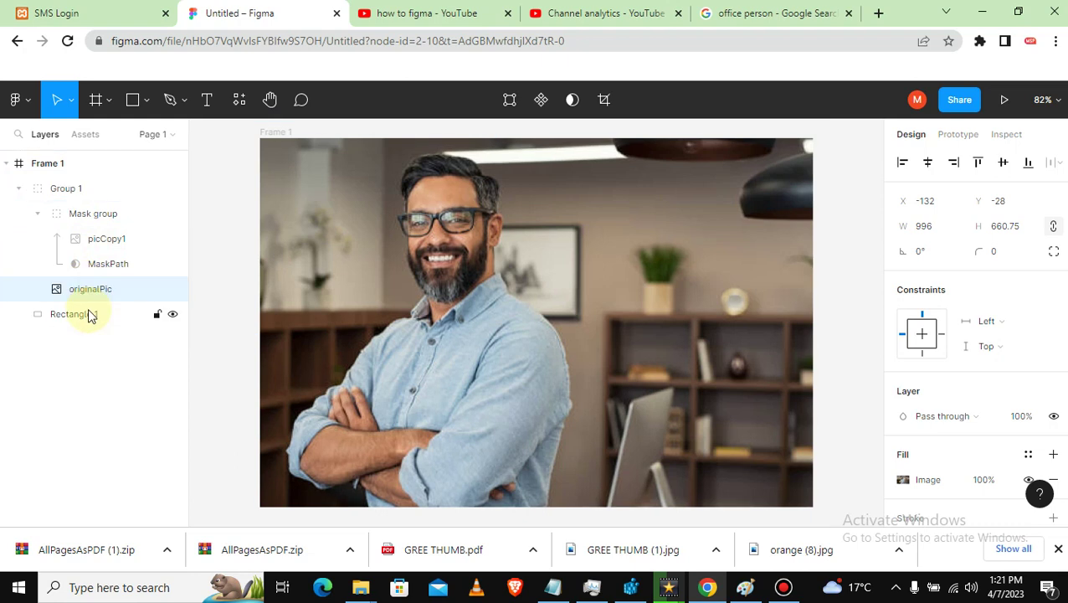
click(209, 279)
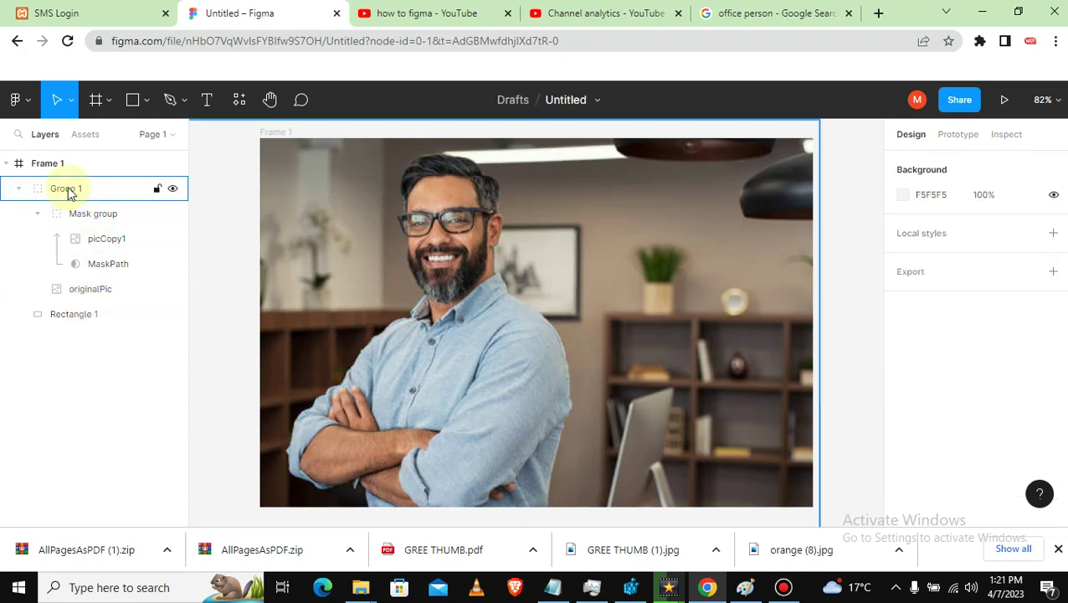
click(434, 332)
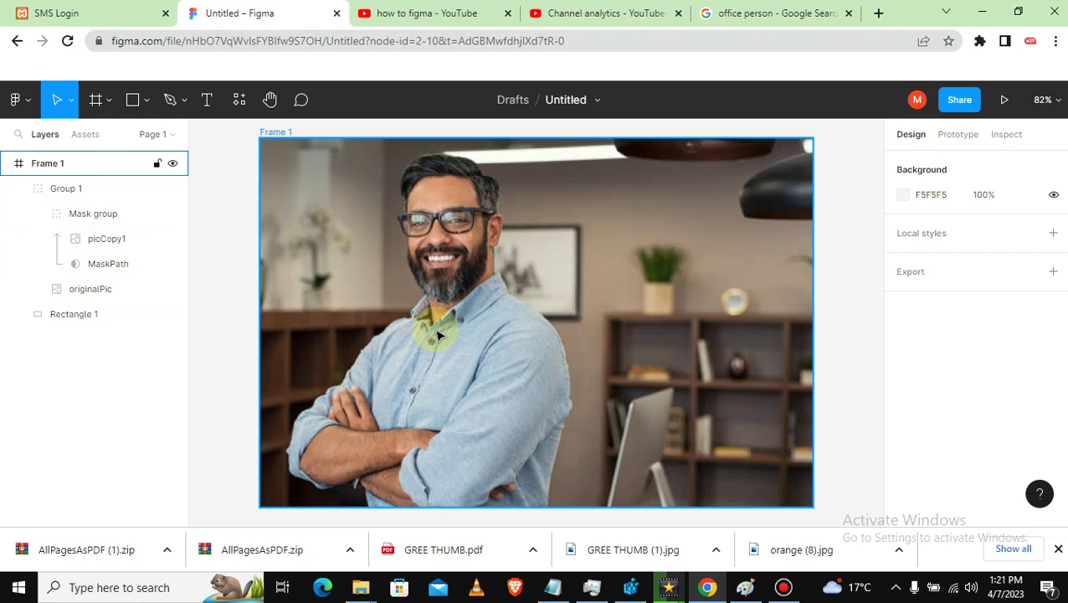
click(57, 191)
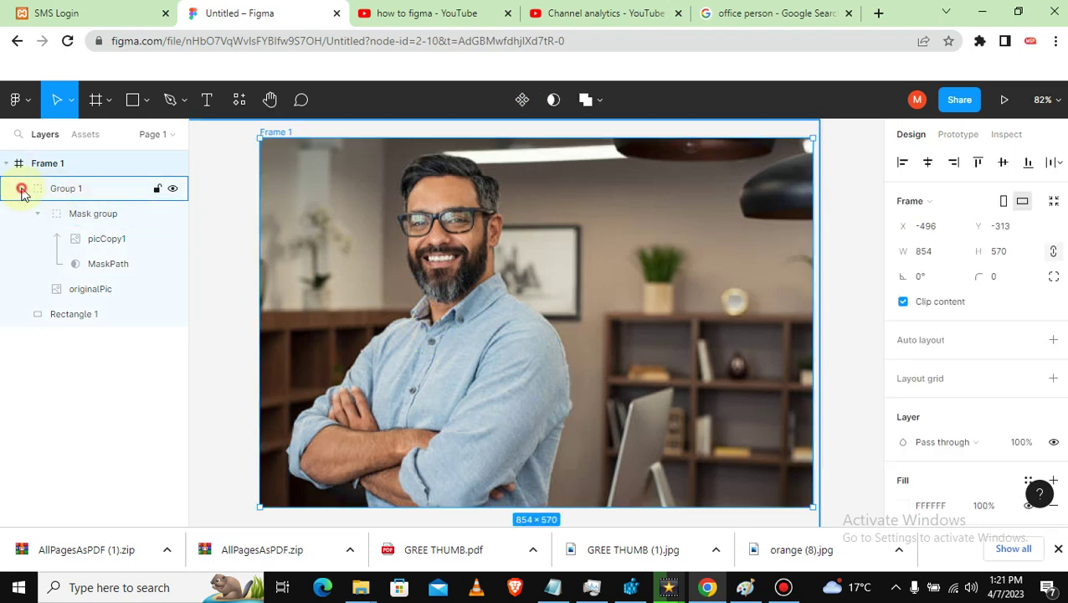
click(22, 191)
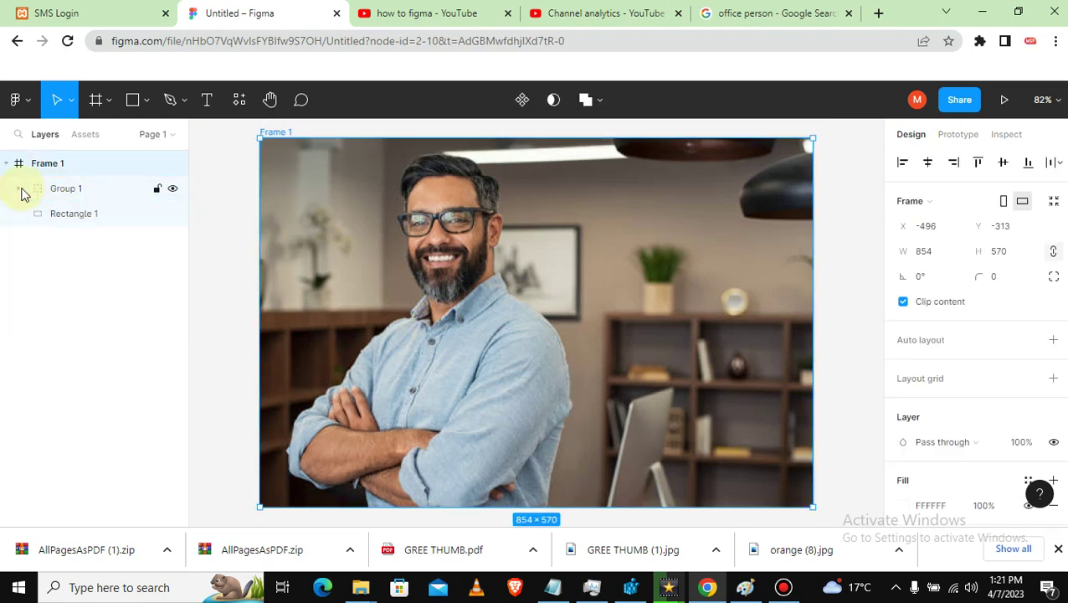
key(Escape)
click(72, 191)
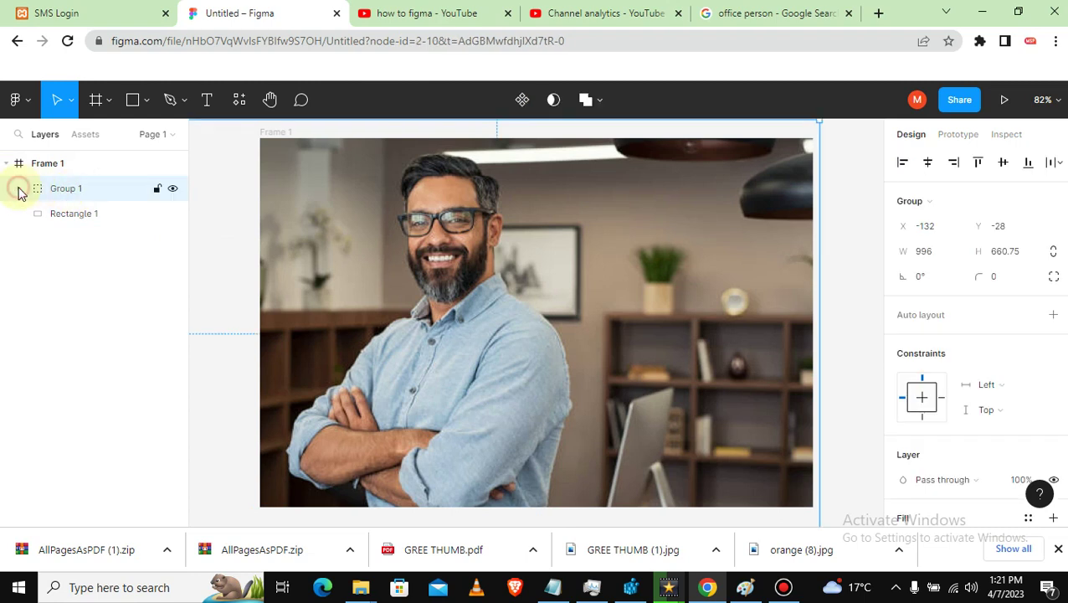
click(20, 190)
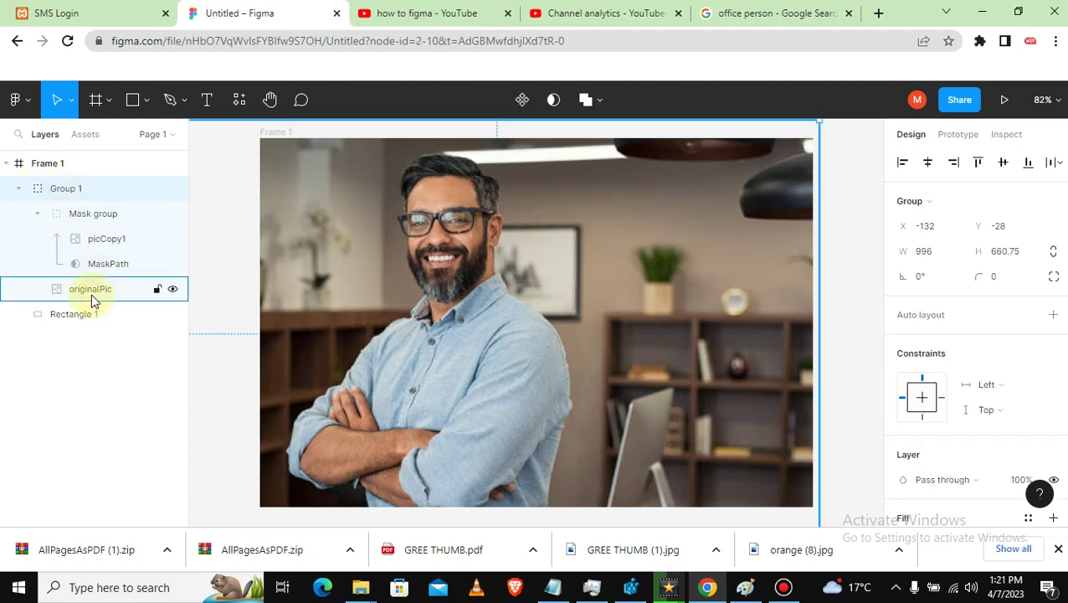
key(ctrl+bracketleft)
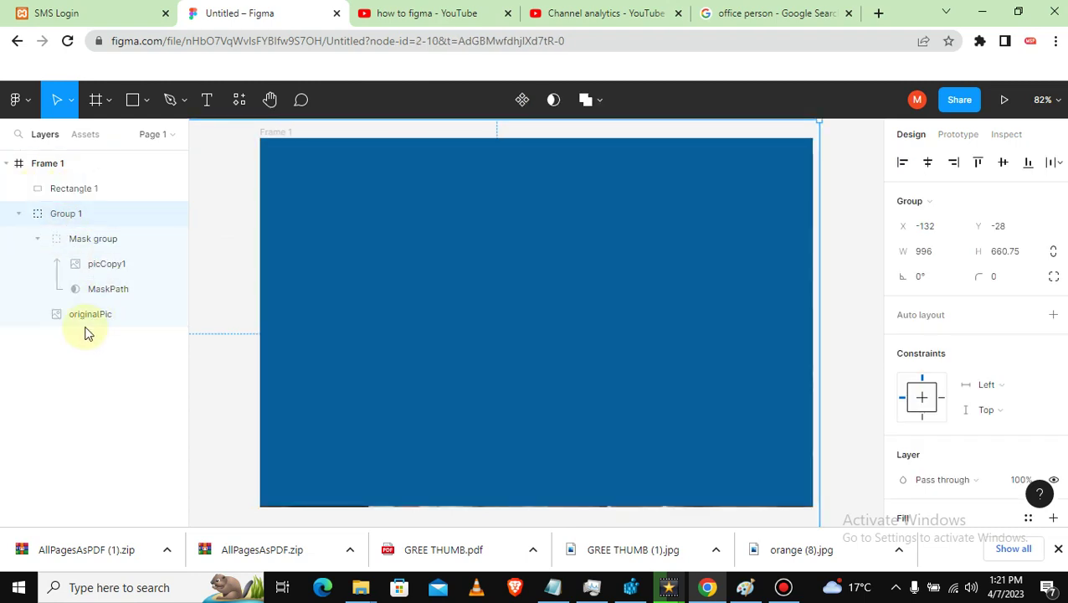
click(208, 316)
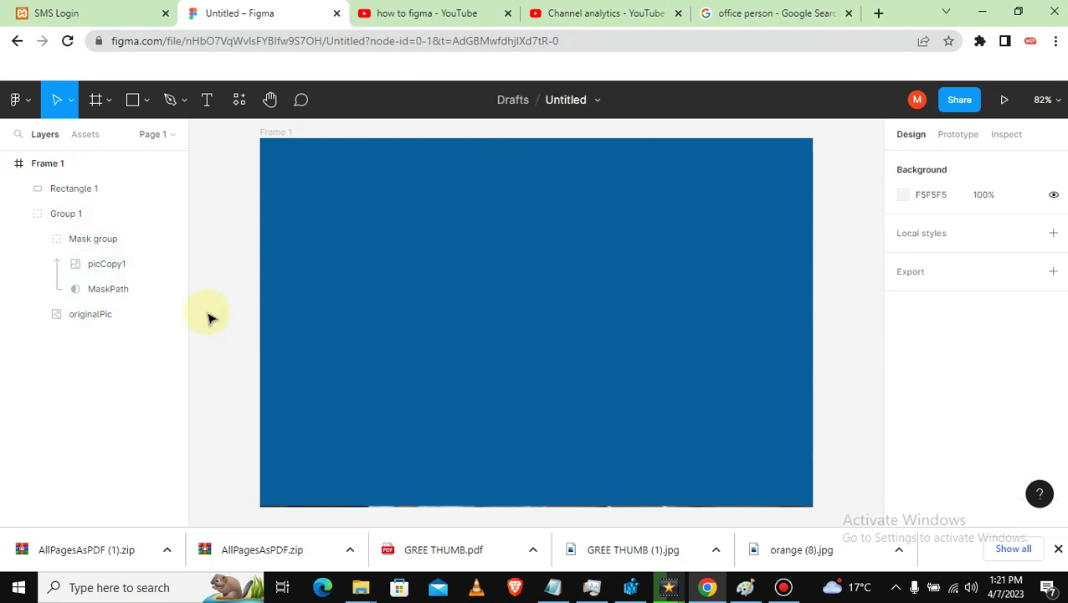
key(ctrl+z)
key(ctrl+z)
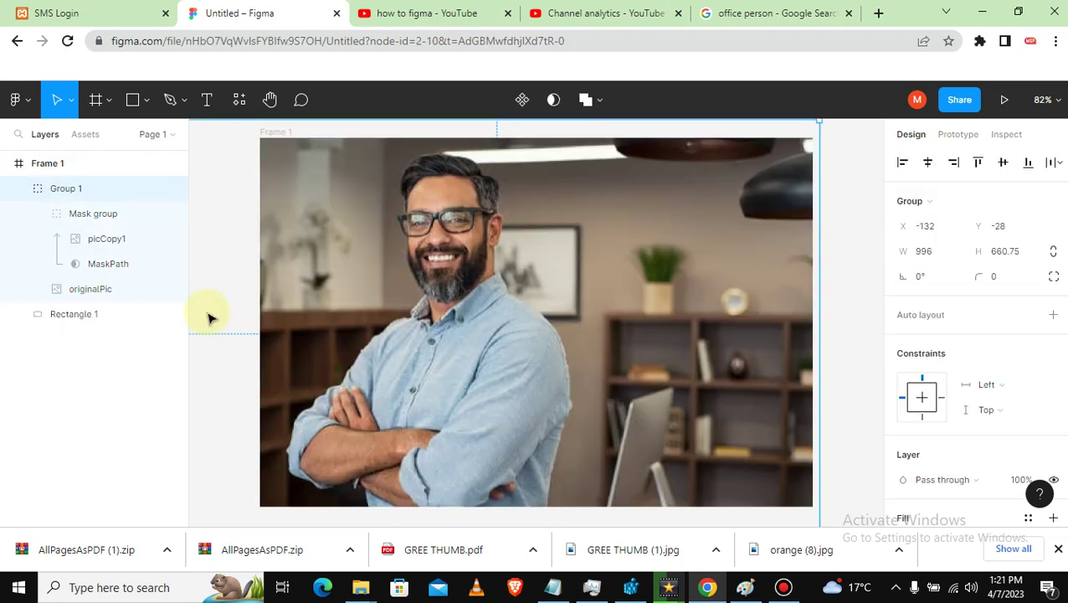
key(ctrl+z)
key(ctrl+z)
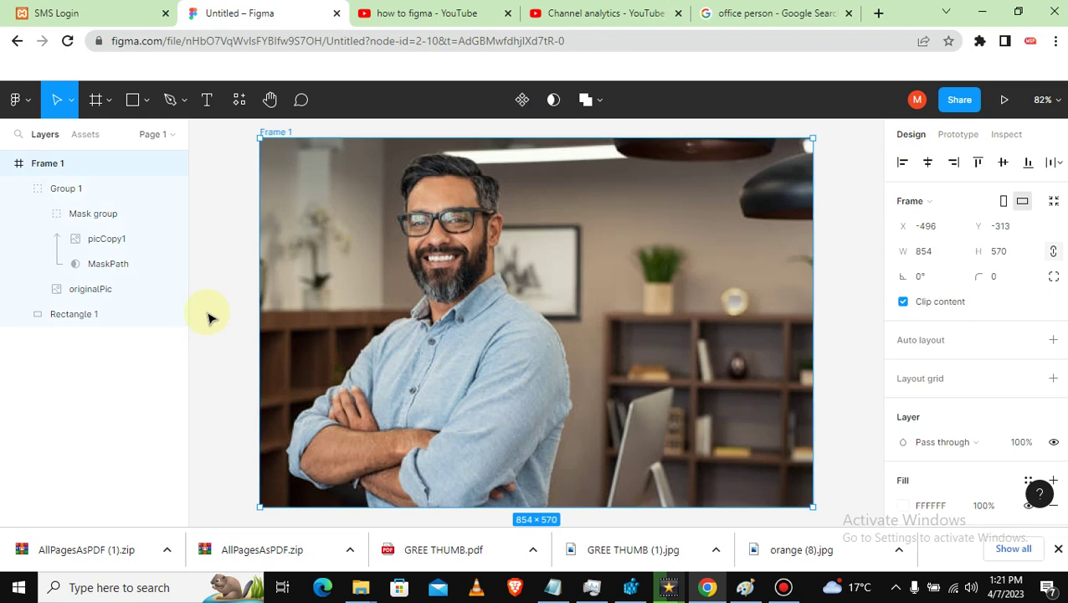
key(ctrl+z)
key(ctrl+z)
key(ctrl+z)
click(74, 216)
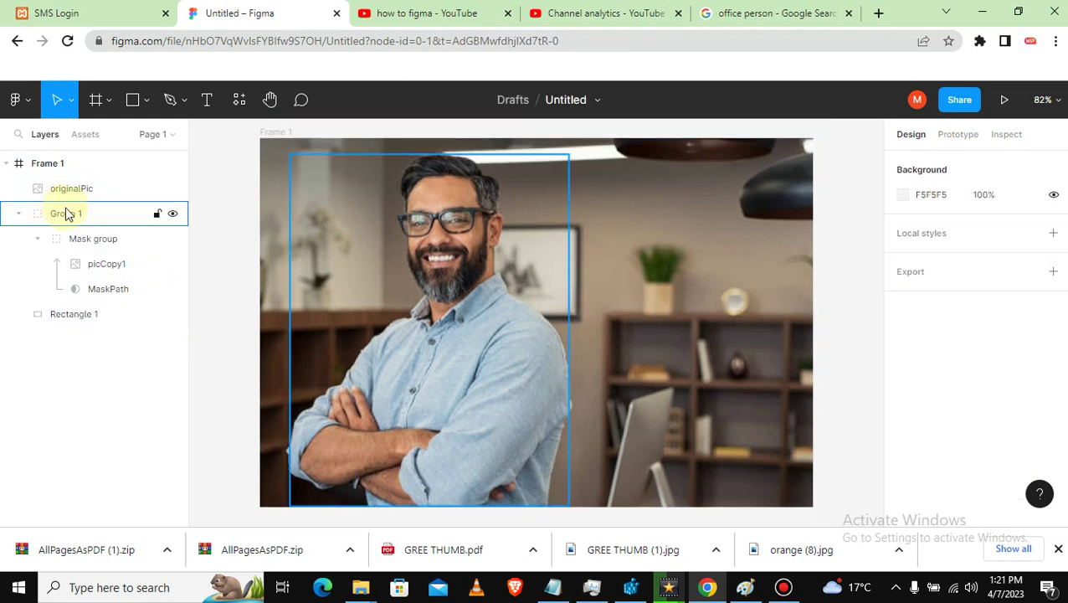
click(18, 214)
click(72, 191)
drag(72, 193, 60, 222)
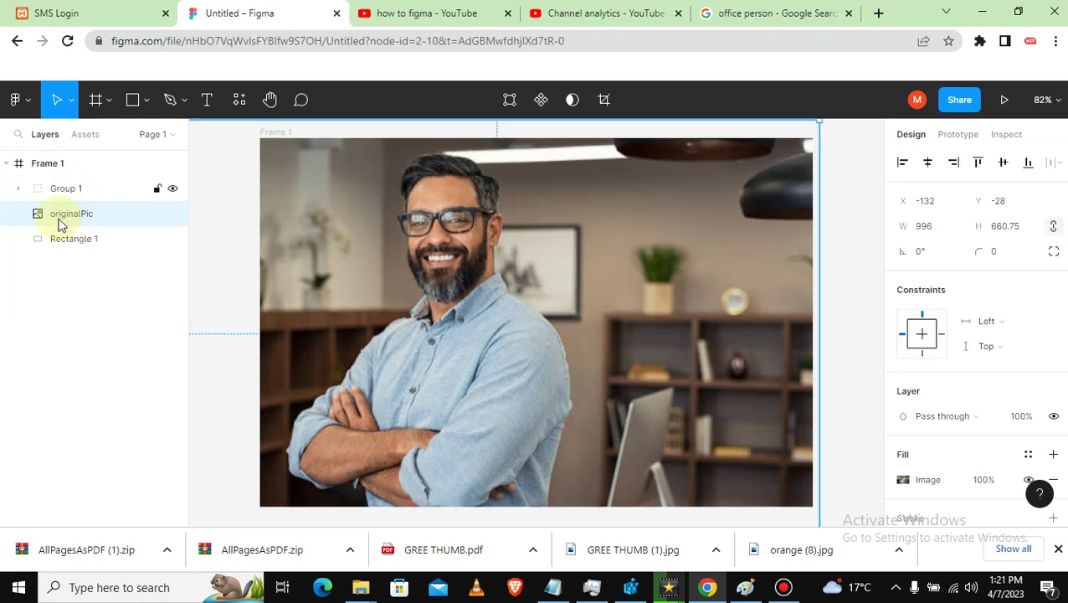
click(224, 264)
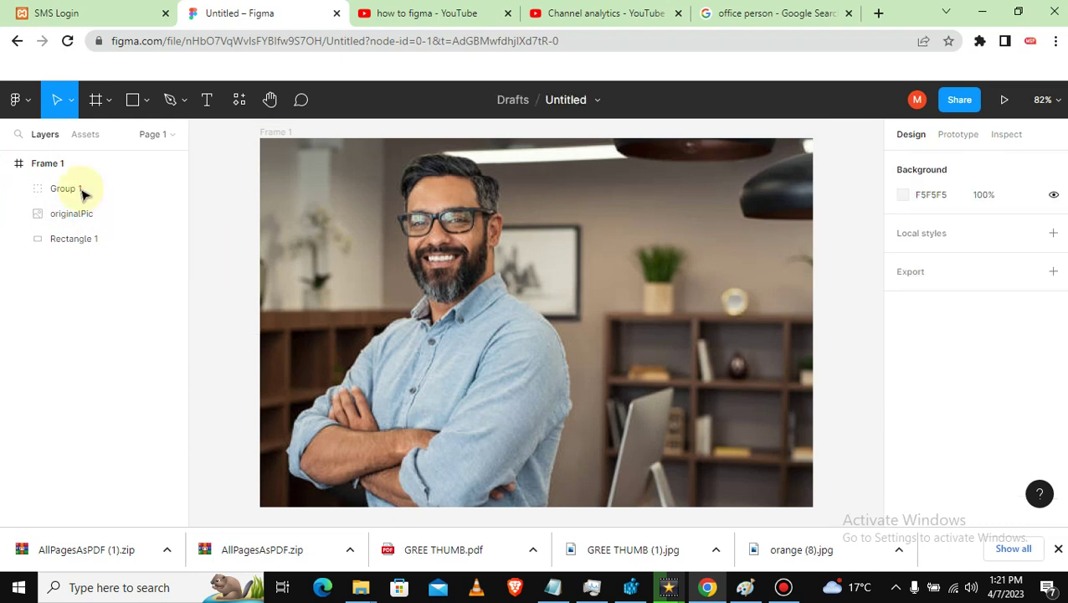
click(81, 188)
drag(458, 275, 590, 269)
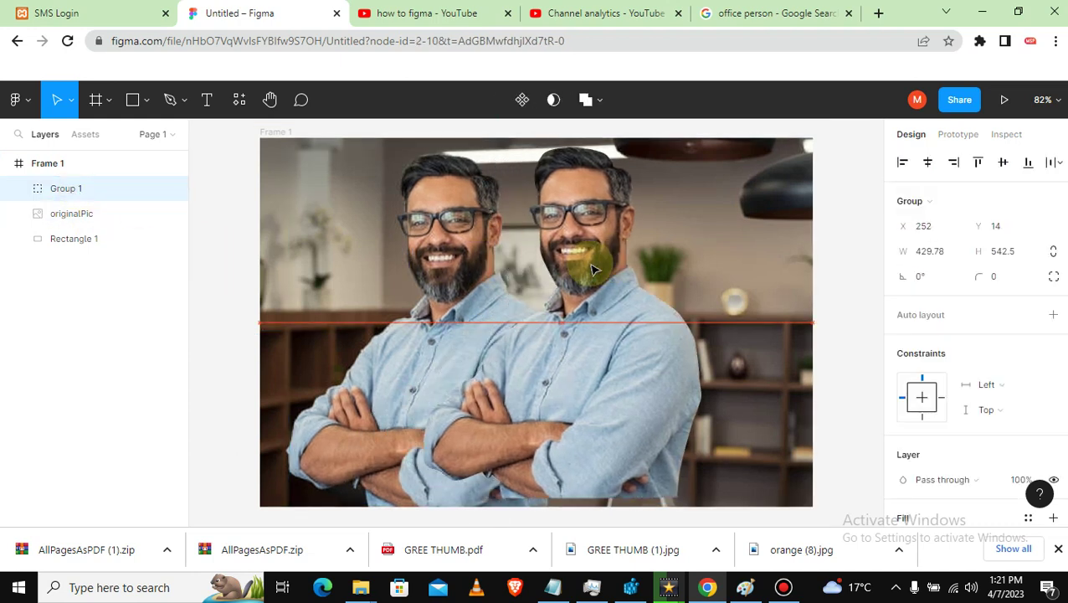
key(ctrl+z)
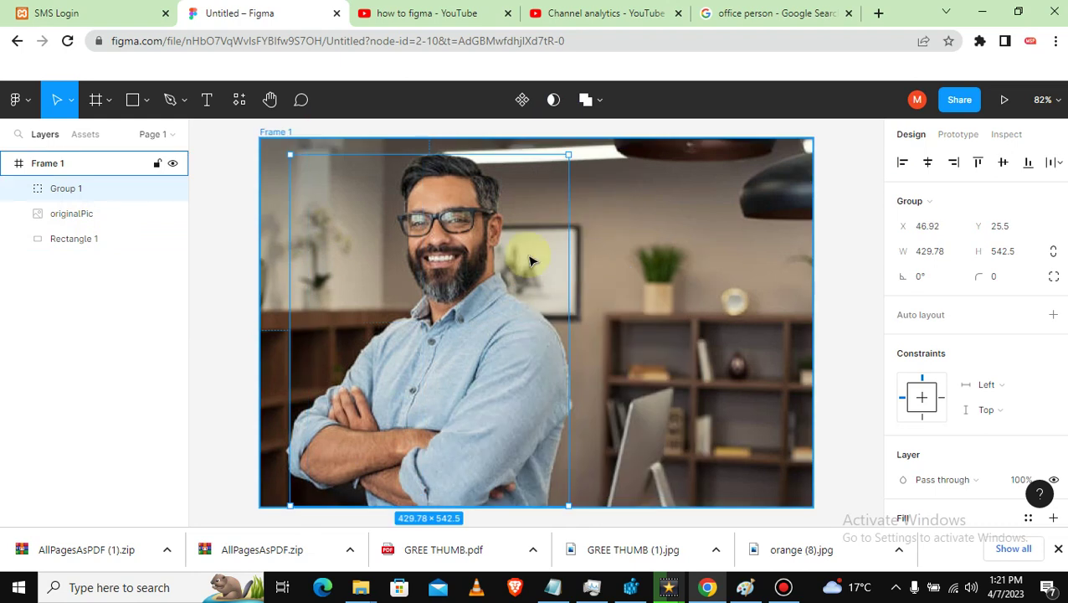
click(74, 215)
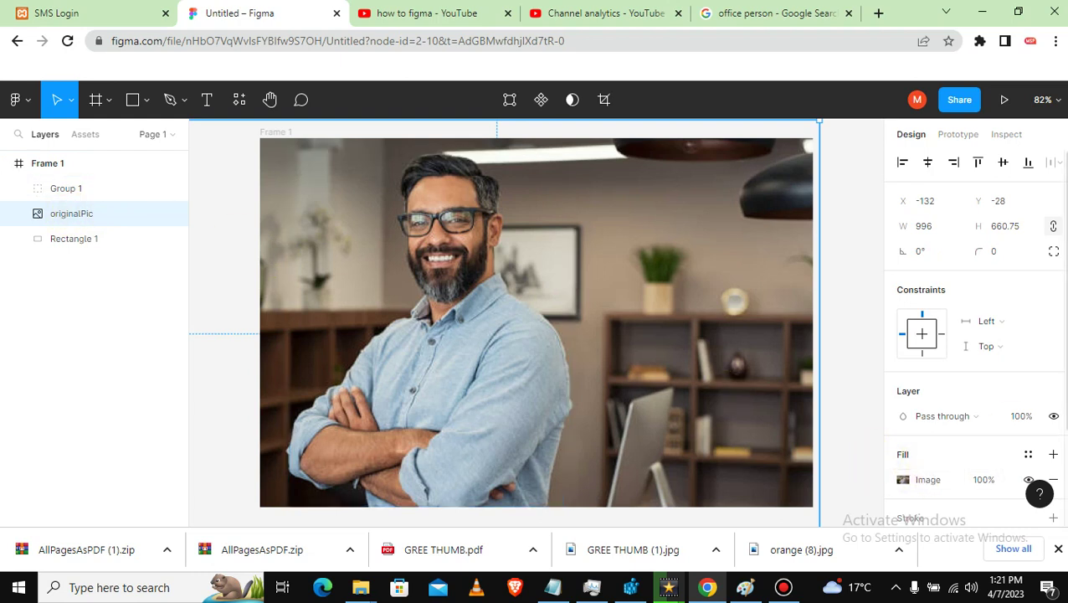
Step: Set originalPic's blend mode to Multiply and zoom to fit the whole frame
scroll(929, 377, down, 1)
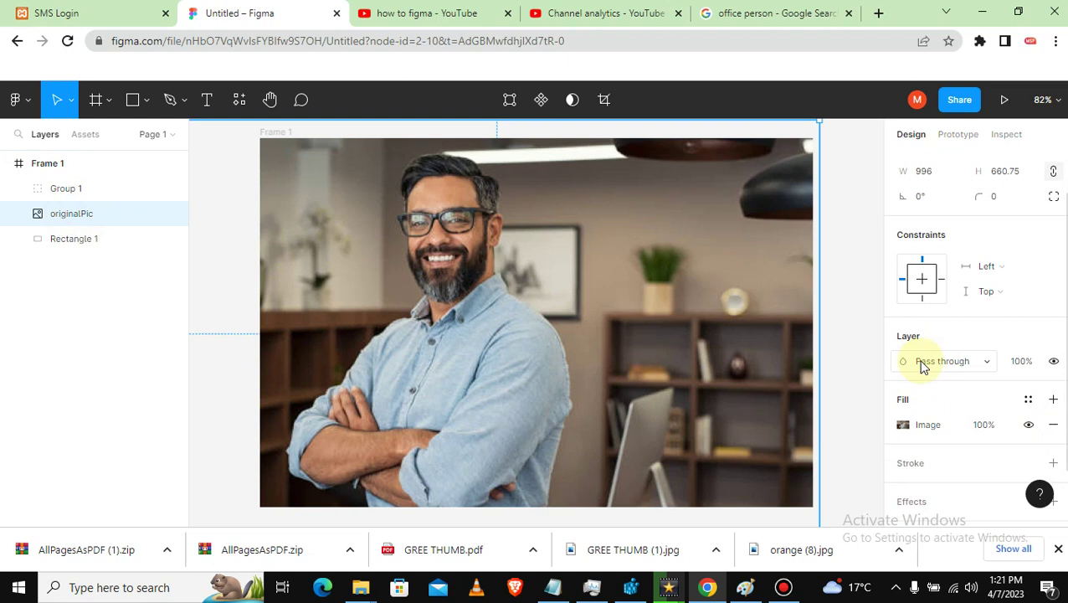
click(959, 368)
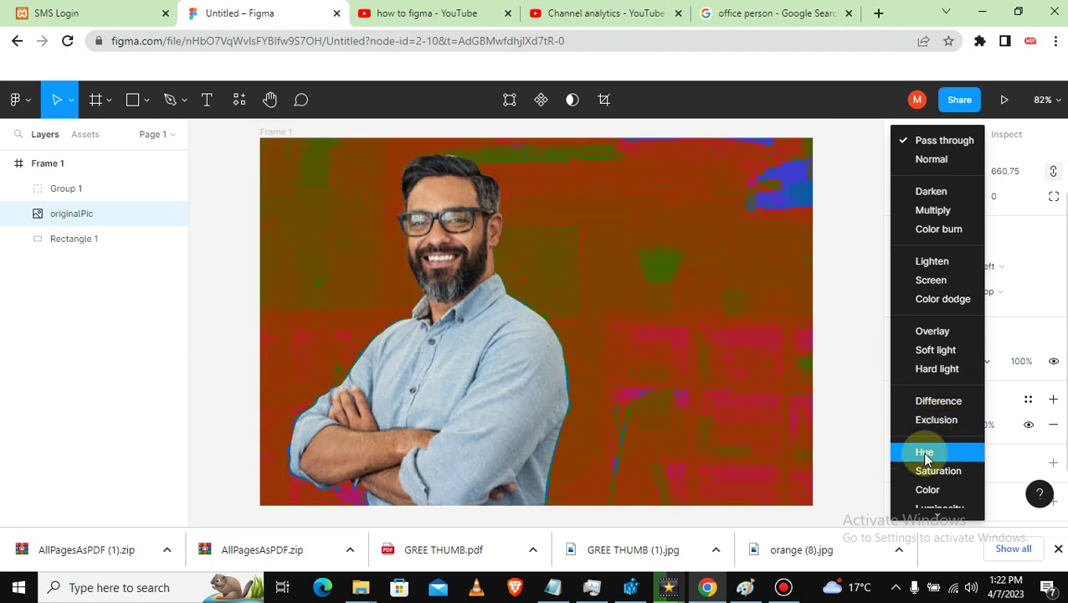
click(938, 211)
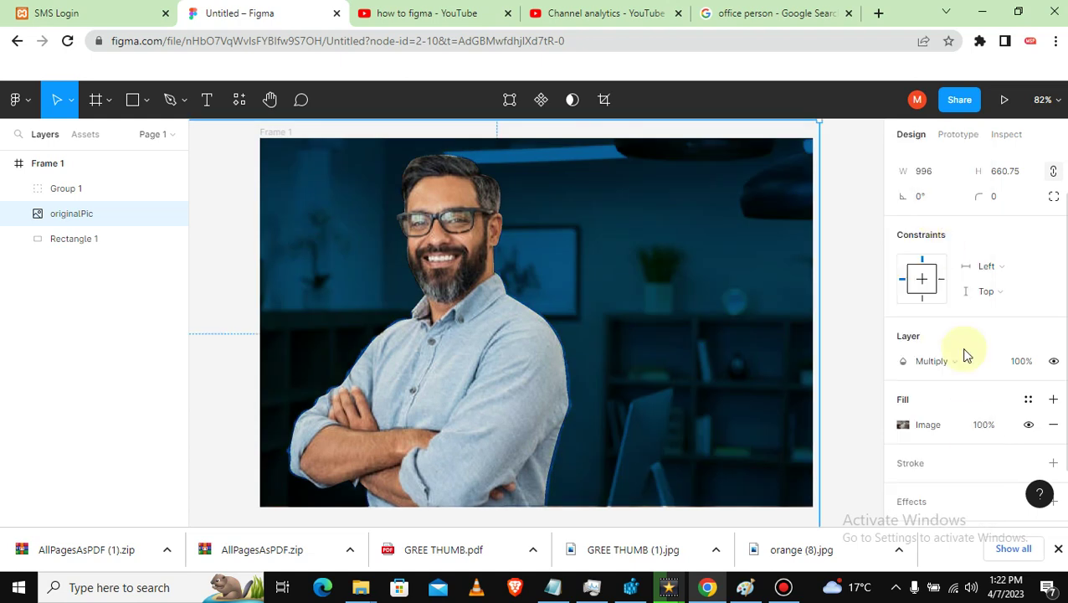
click(985, 427)
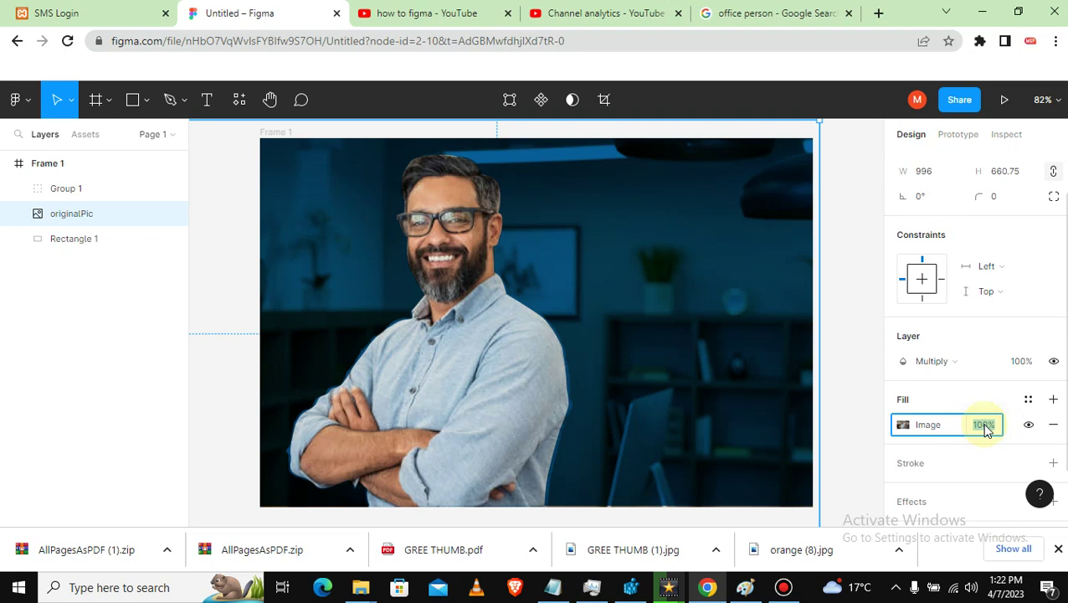
text(50)
click(872, 378)
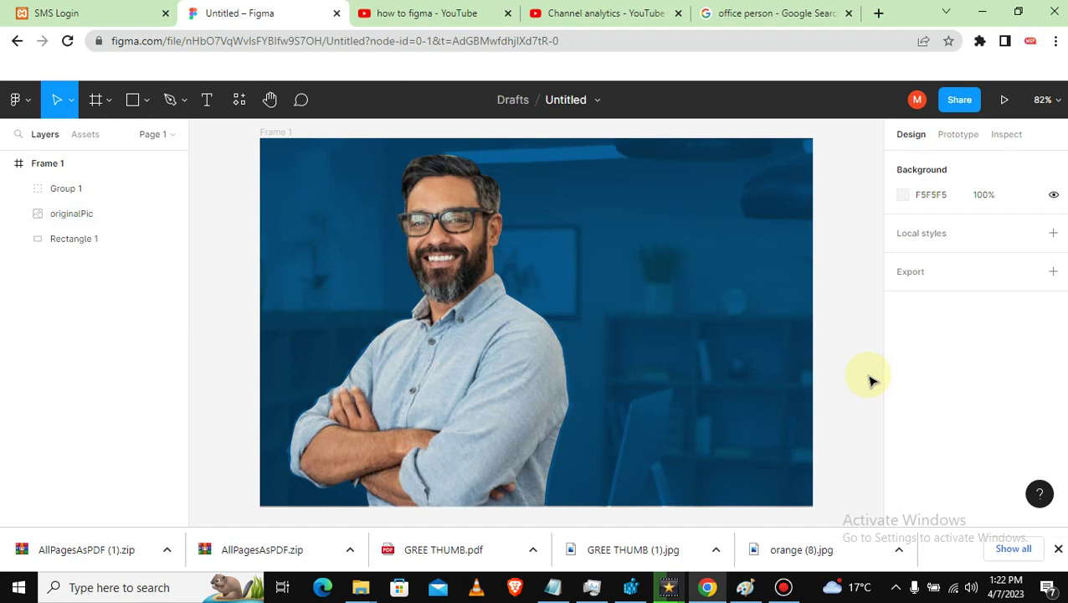
click(745, 342)
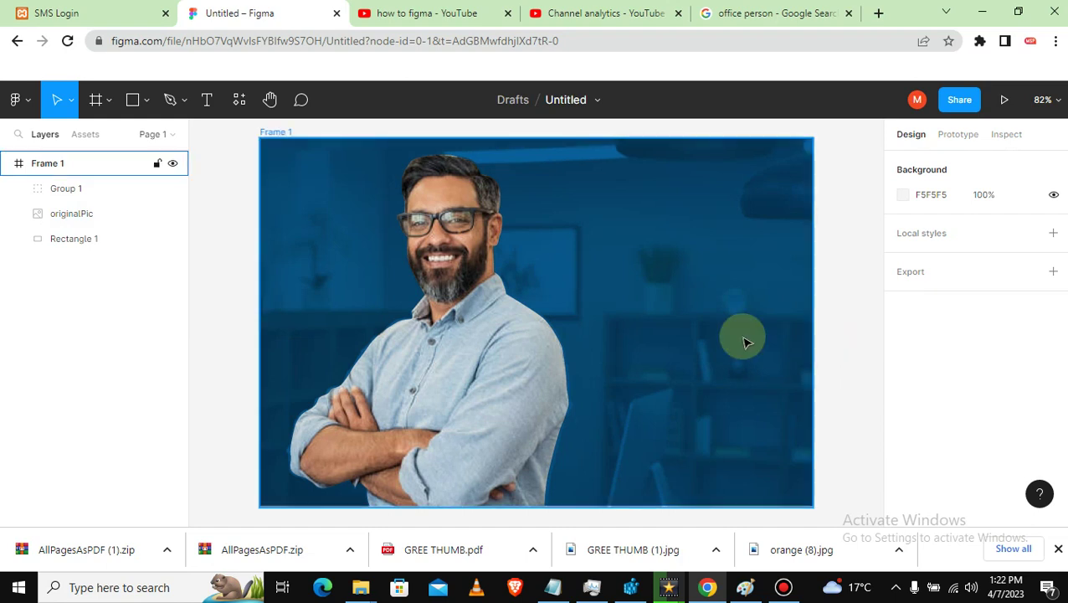
key(shift+1)
Step: Change Rectangle 1's fill from blue to teal 097F99
click(238, 198)
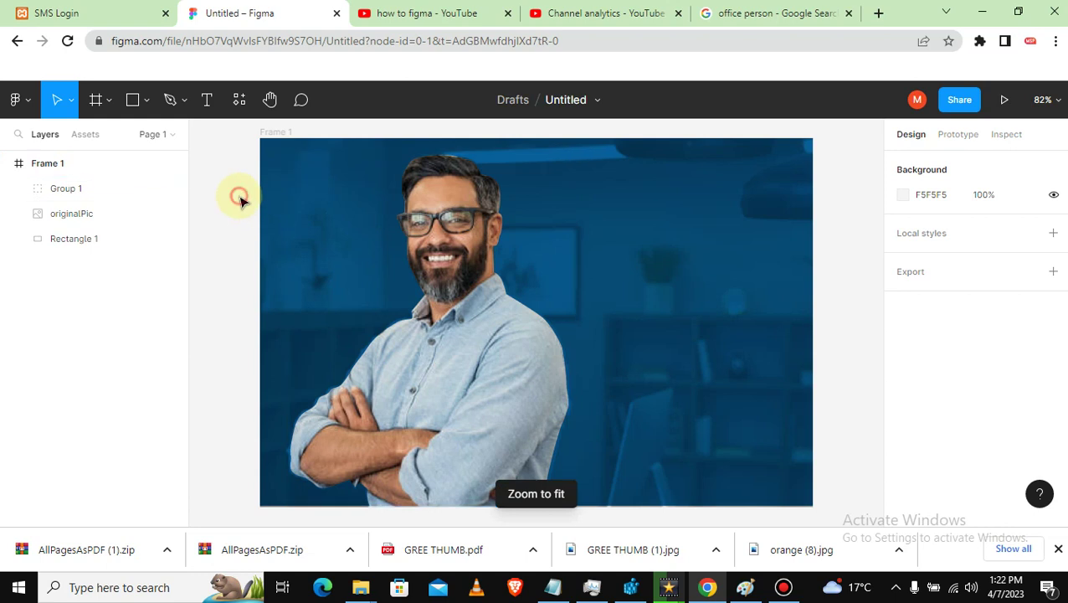
click(85, 239)
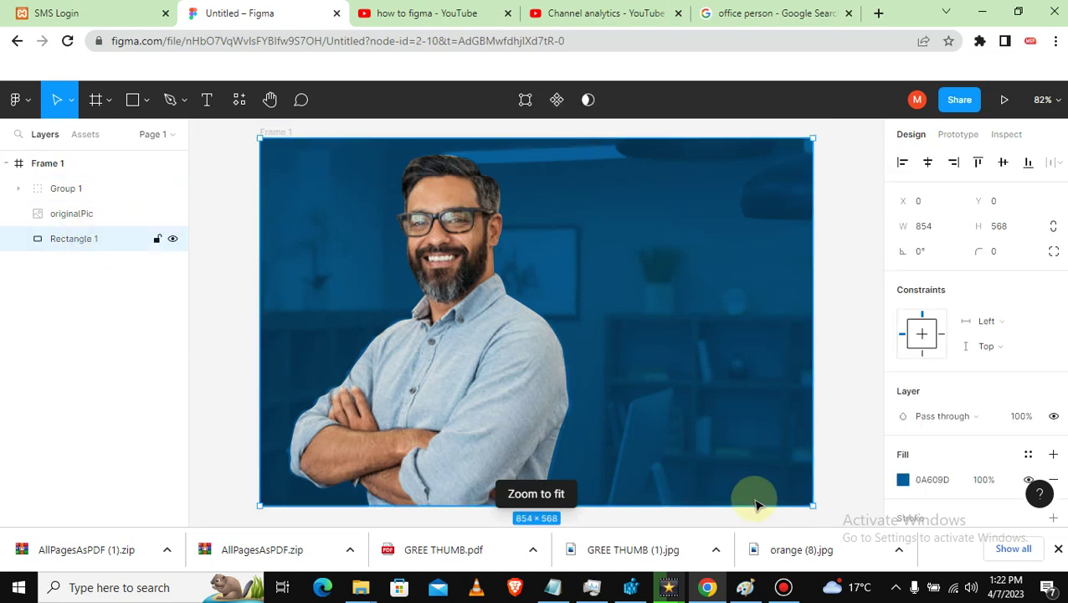
click(903, 480)
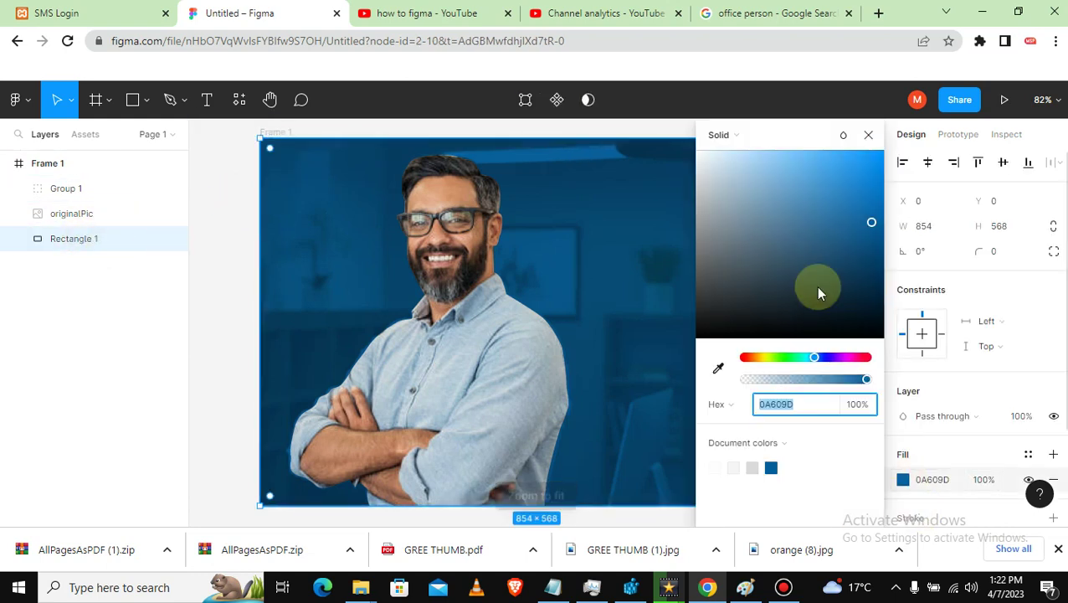
drag(816, 362, 811, 362)
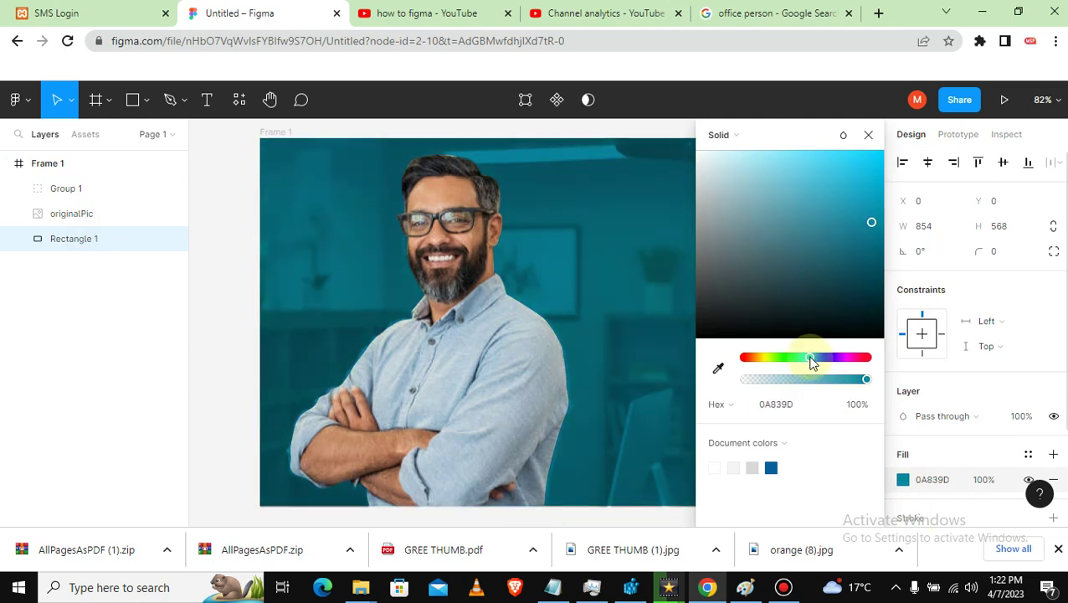
drag(871, 222, 873, 233)
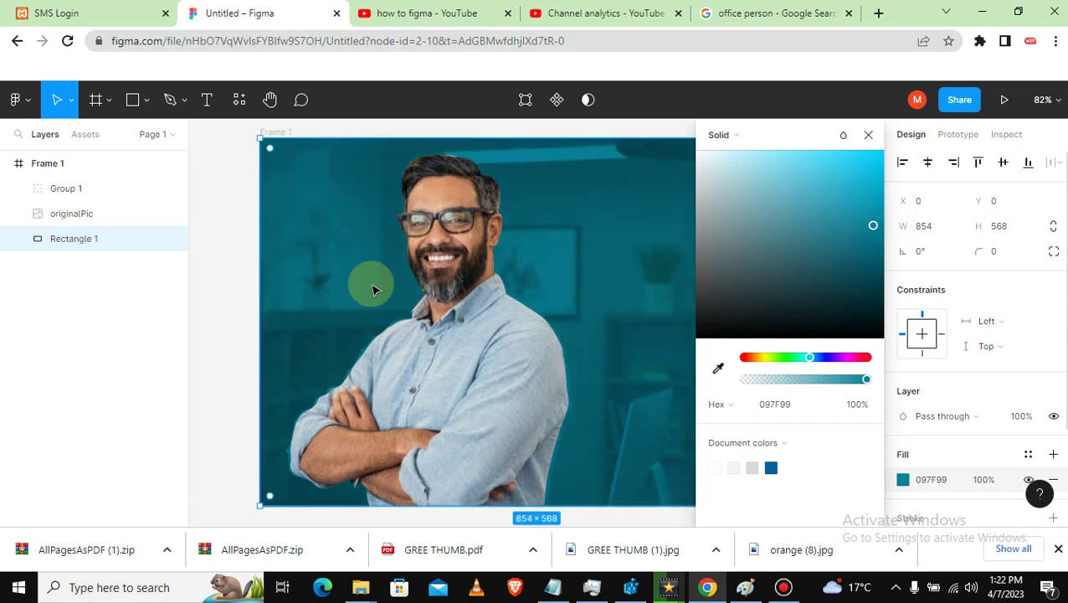
click(208, 228)
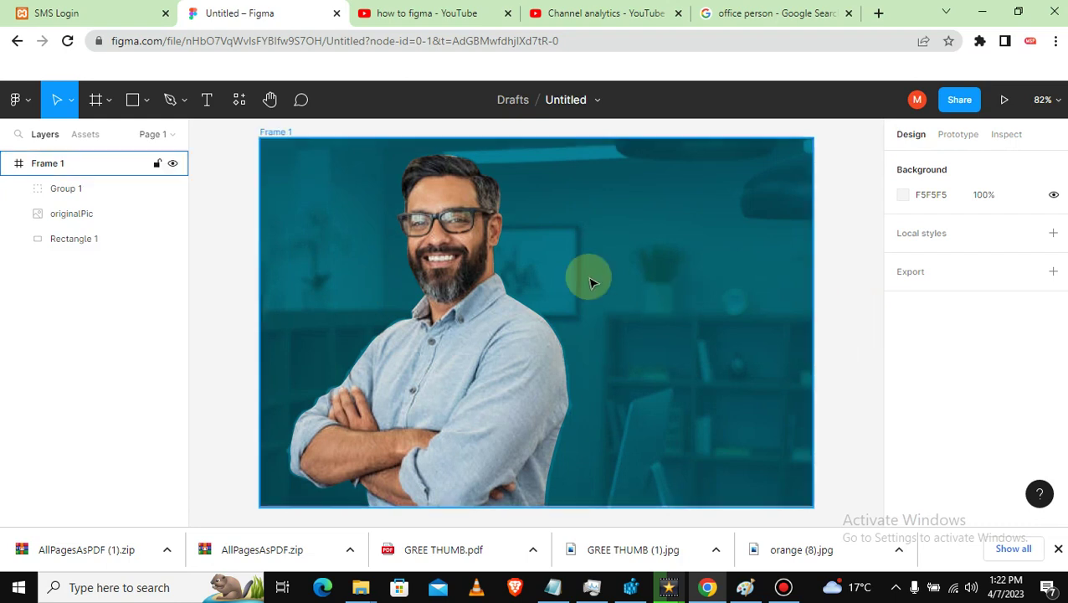
Step: Add 'I AM THE' text right of the man's face and scale it up about five times
click(207, 101)
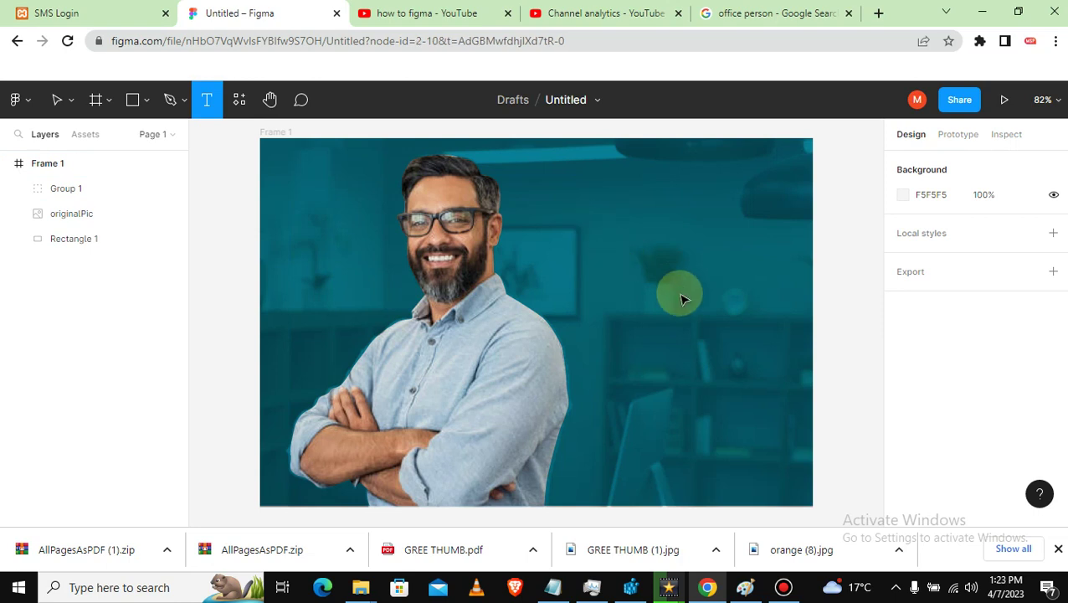
click(584, 228)
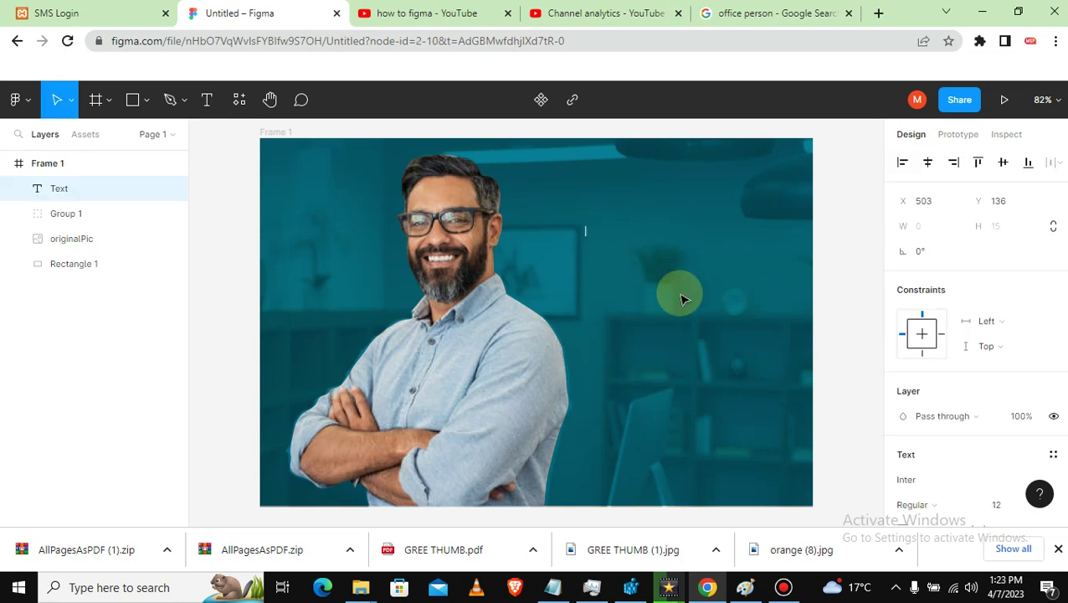
text(I AM THEK)
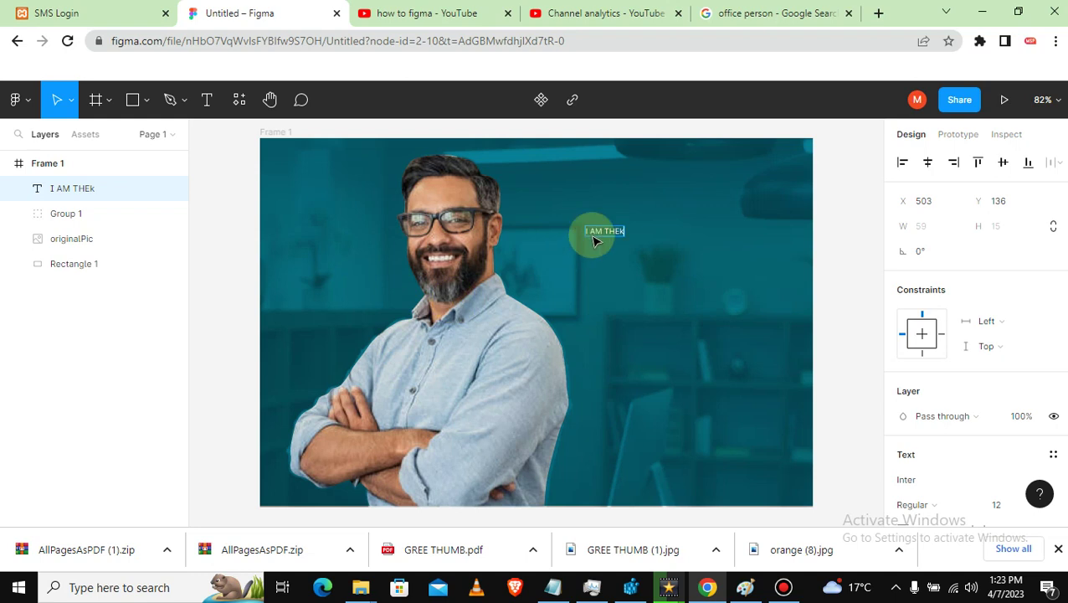
key(Escape)
mouse_move(624, 231)
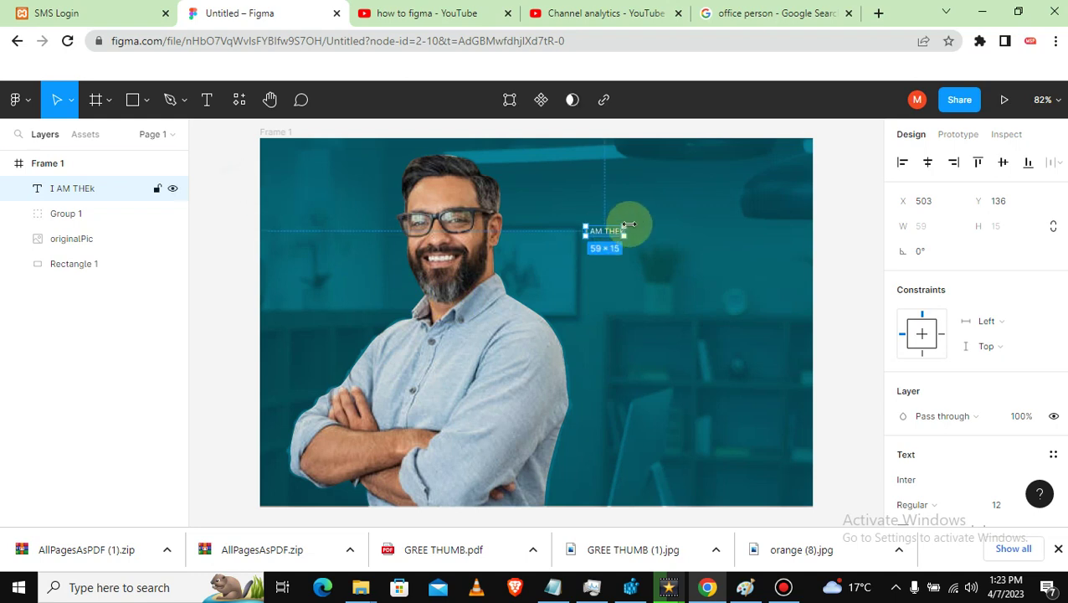
key(k)
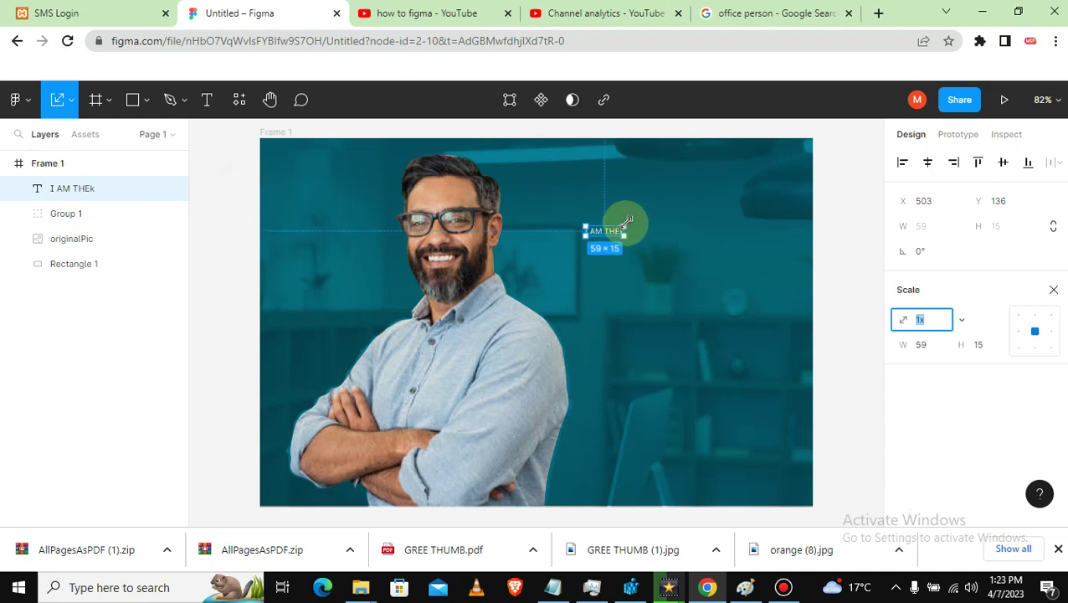
mouse_move(626, 221)
mouse_down()
mouse_move(666, 185)
mouse_move(776, 215)
mouse_up()
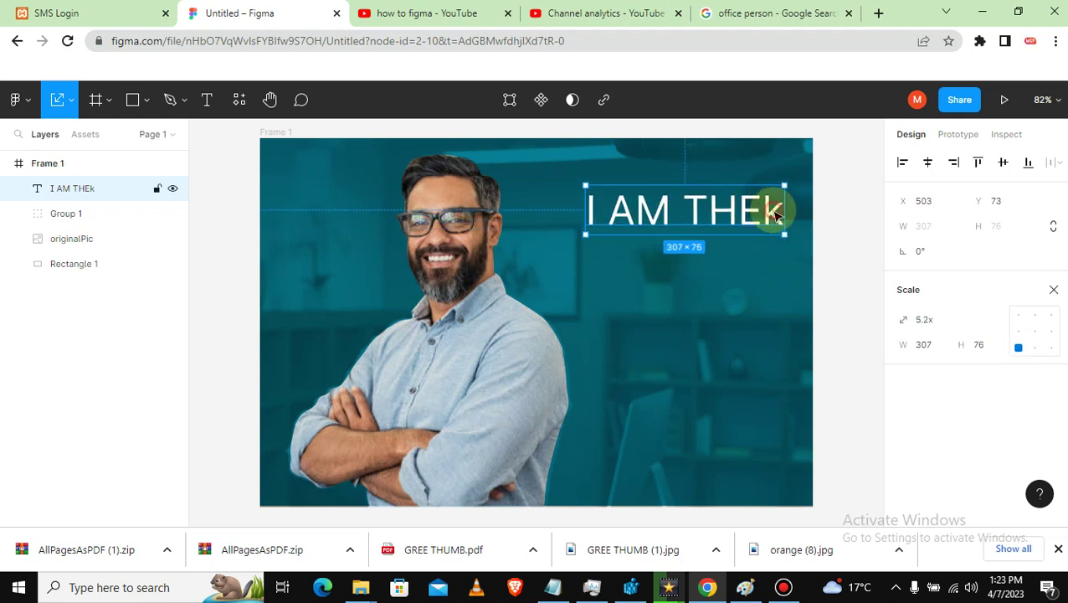
Step: Delete the stray 'k' accidentally typed into the heading
double_click(776, 215)
drag(774, 214, 780, 209)
key(BackSpace)
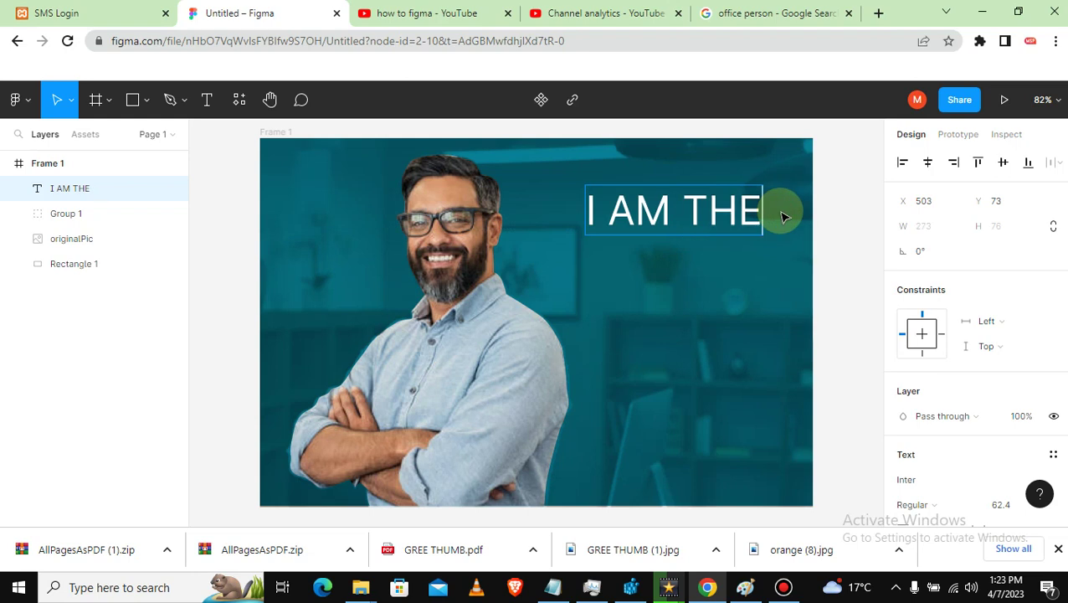
click(233, 193)
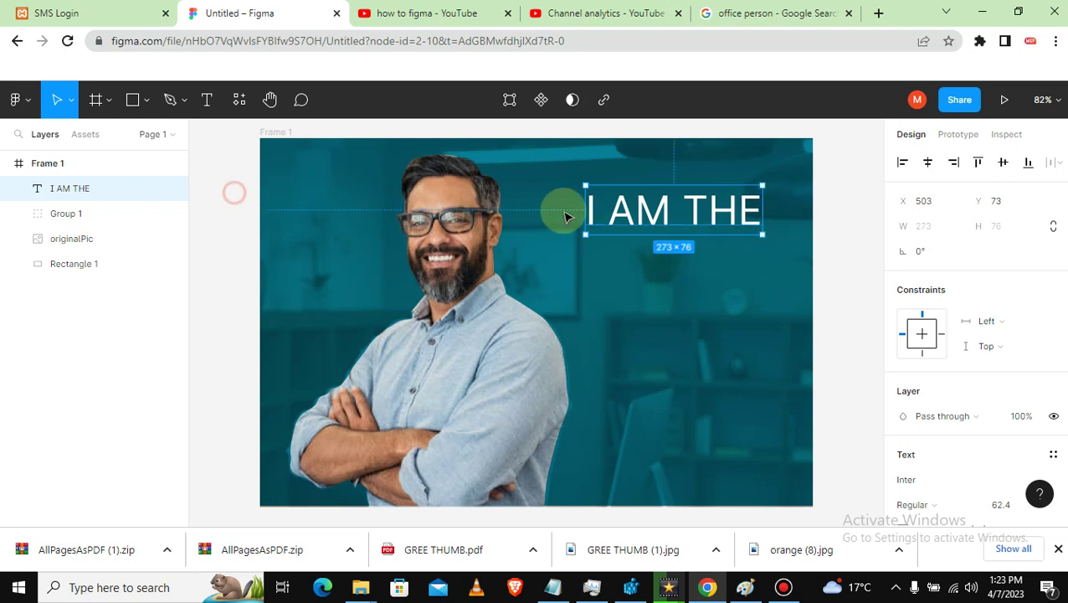
Step: Make the heading bold, nudge it into place, and enlarge it to 328 × 89
click(624, 214)
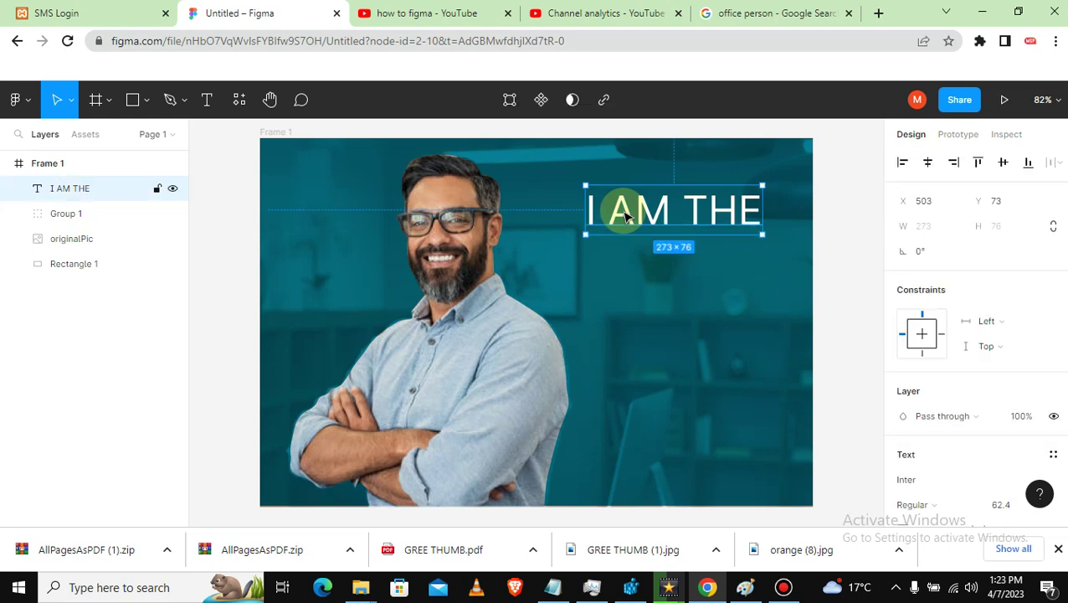
key(ctrl+b)
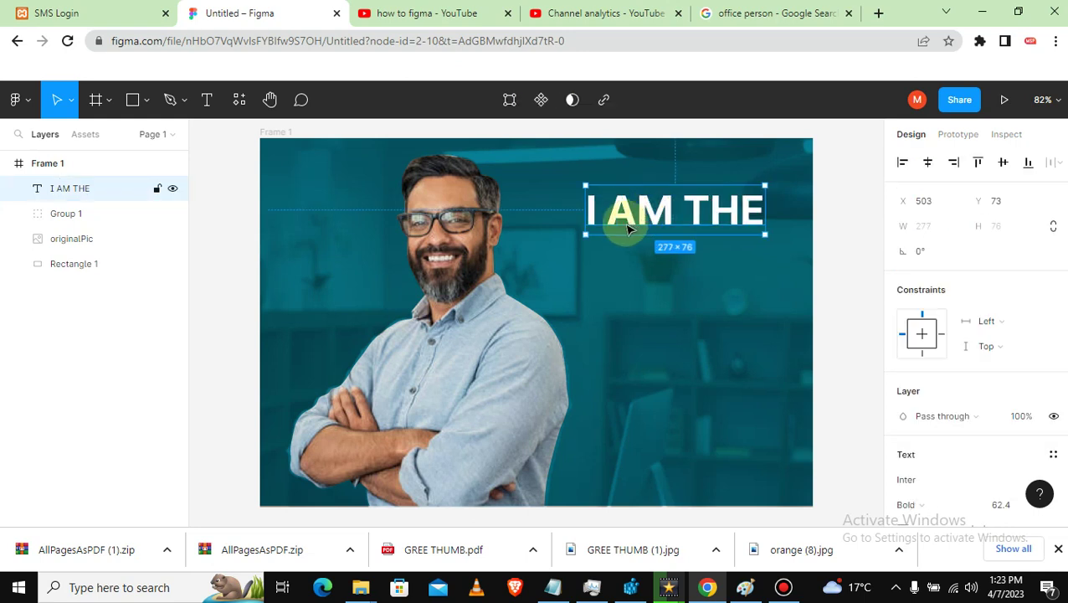
drag(627, 228, 638, 236)
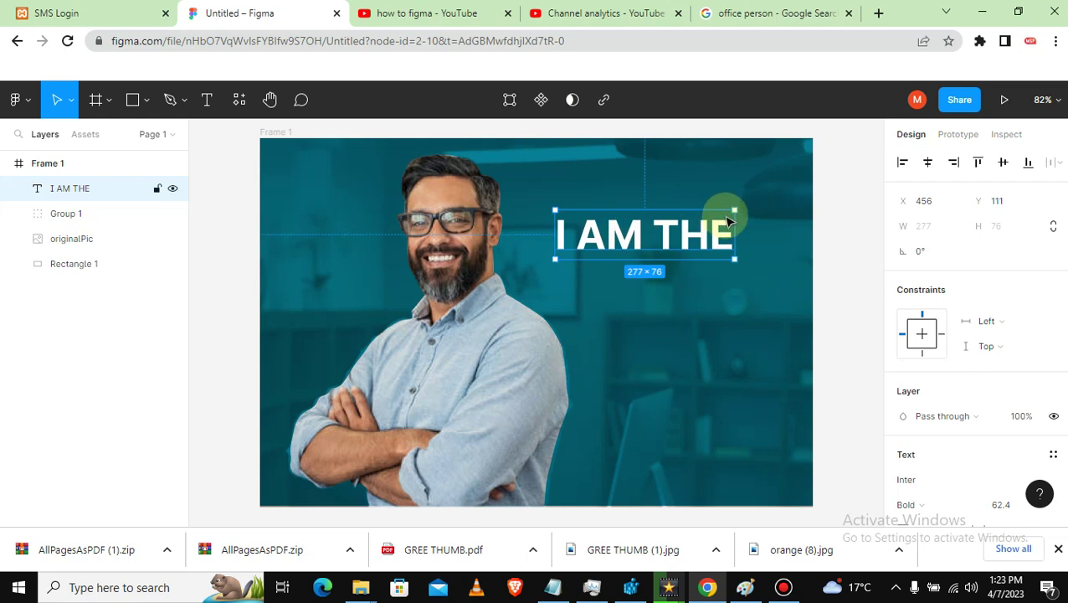
key(k)
mouse_move(733, 209)
mouse_down()
mouse_move(737, 197)
mouse_move(693, 224)
mouse_move(681, 258)
mouse_up()
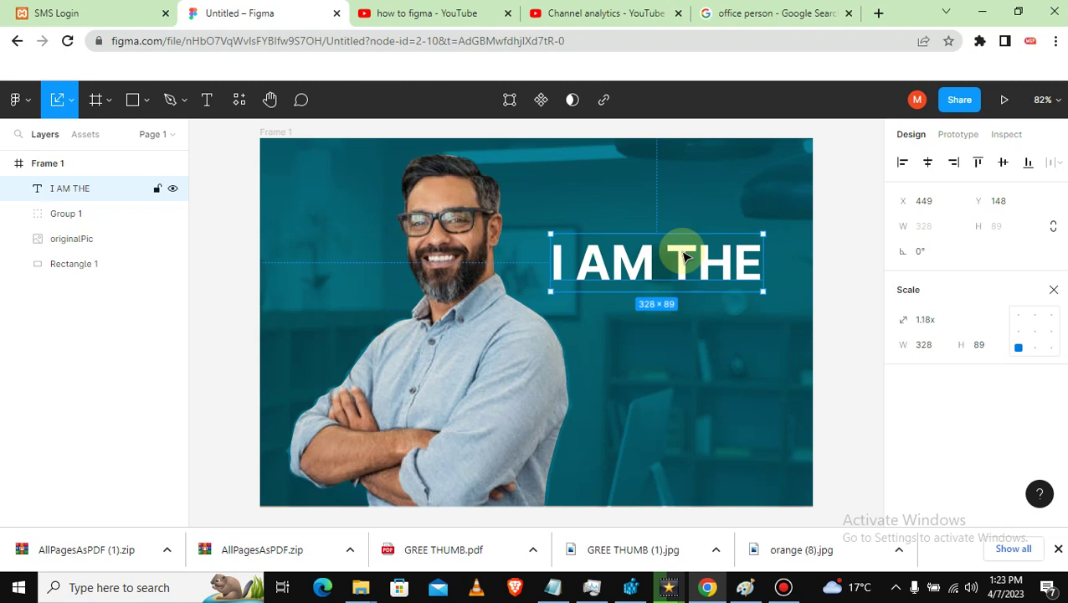
Step: Paste a copy of the heading below it and retype it as 'BOSS'
key(ctrl+v)
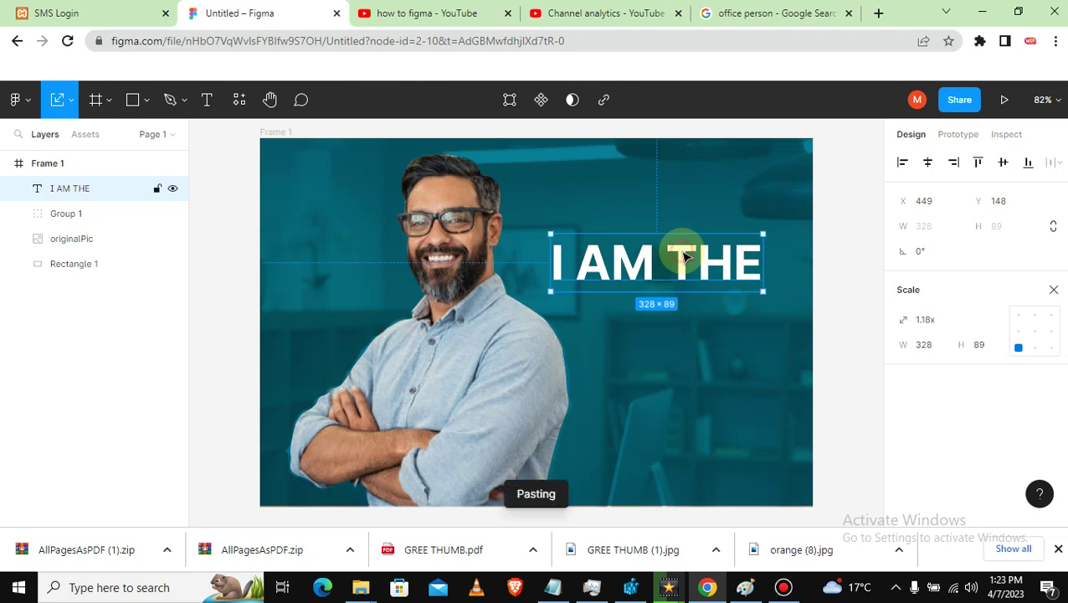
drag(683, 258, 688, 311)
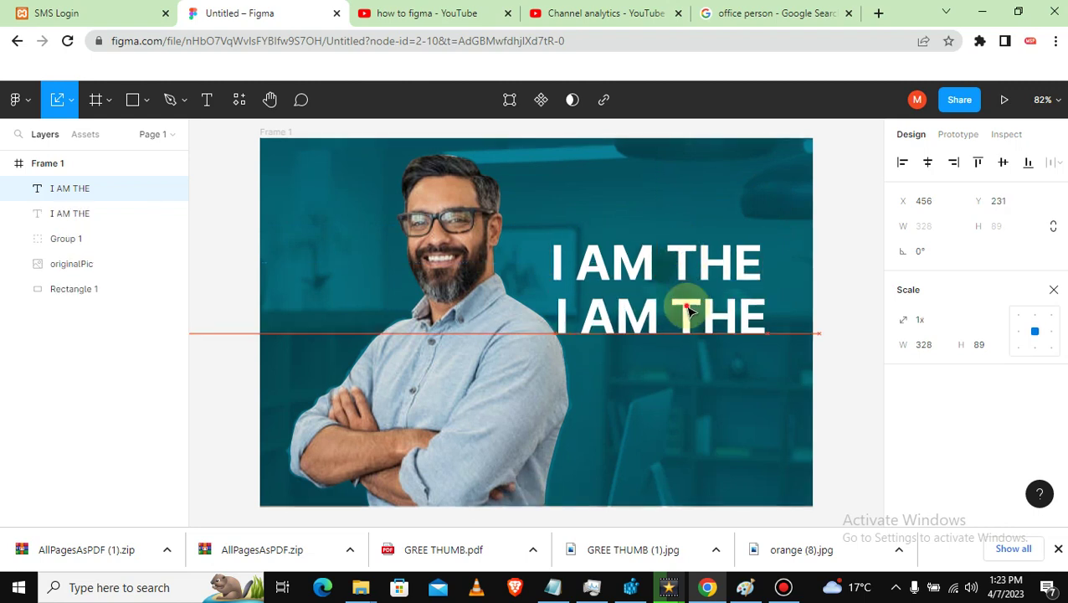
double_click(688, 307)
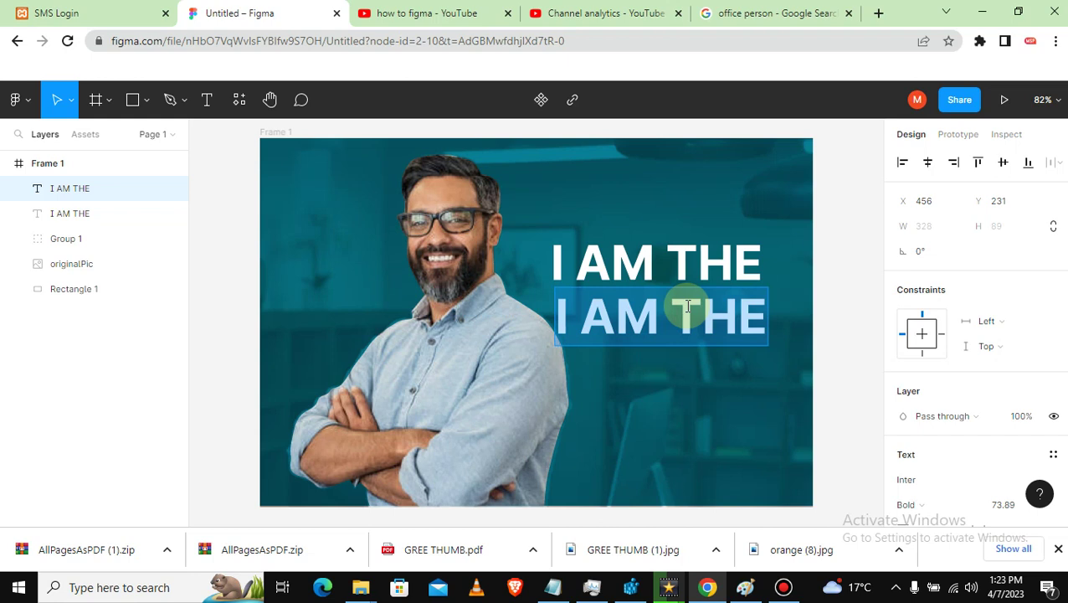
text(boss)
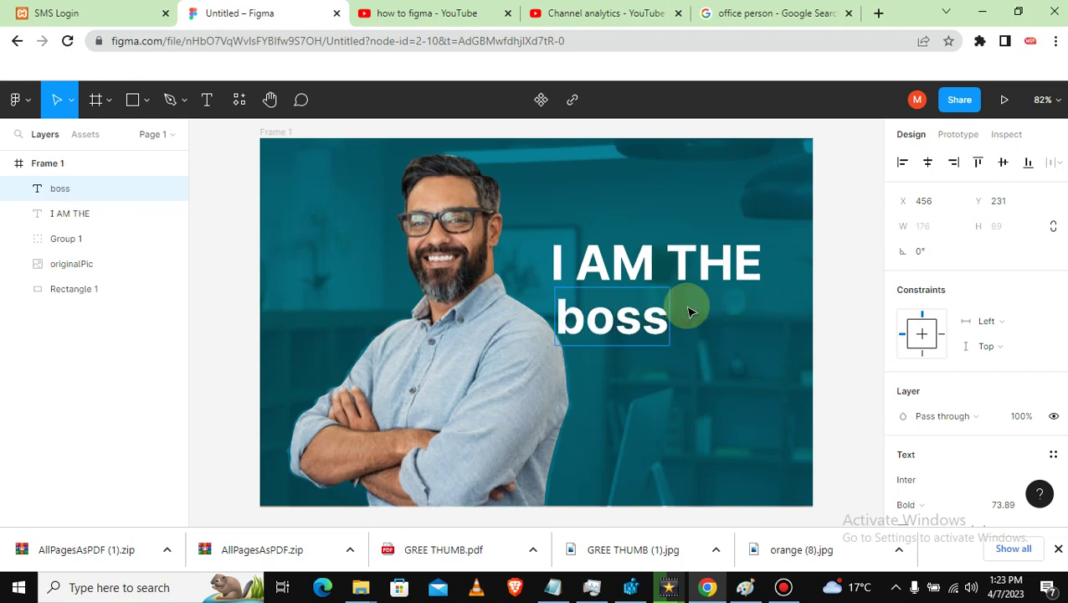
key(ctrl+a)
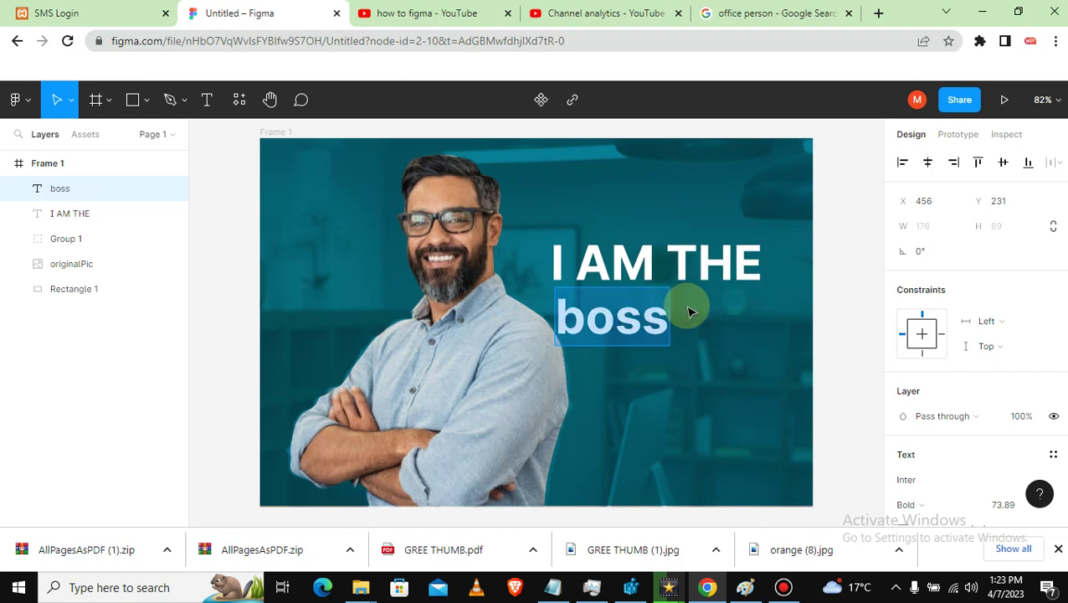
text(BOSS)
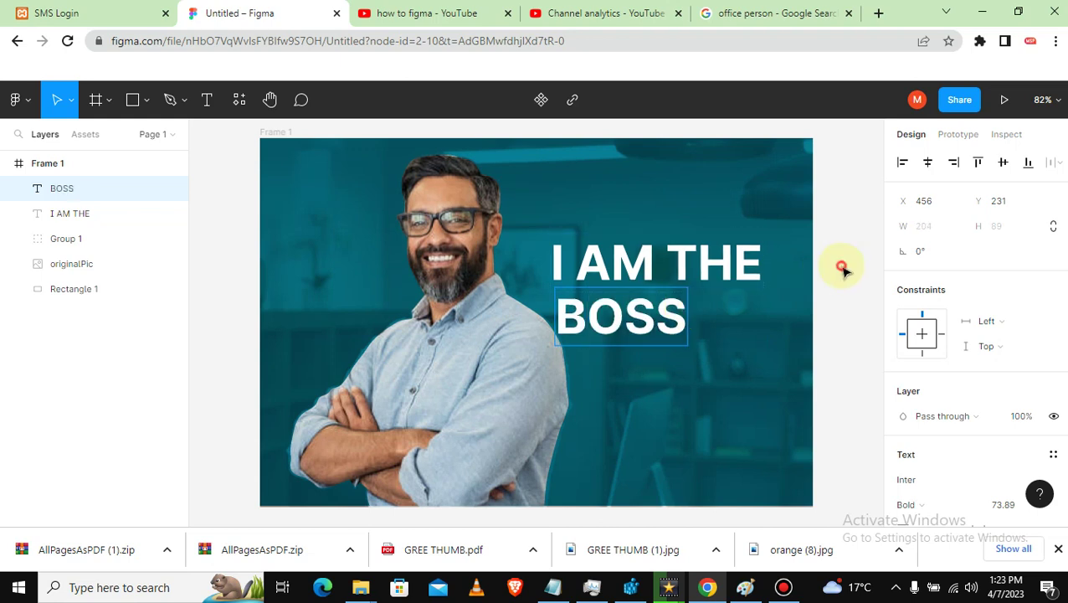
key(Escape)
drag(685, 318, 671, 312)
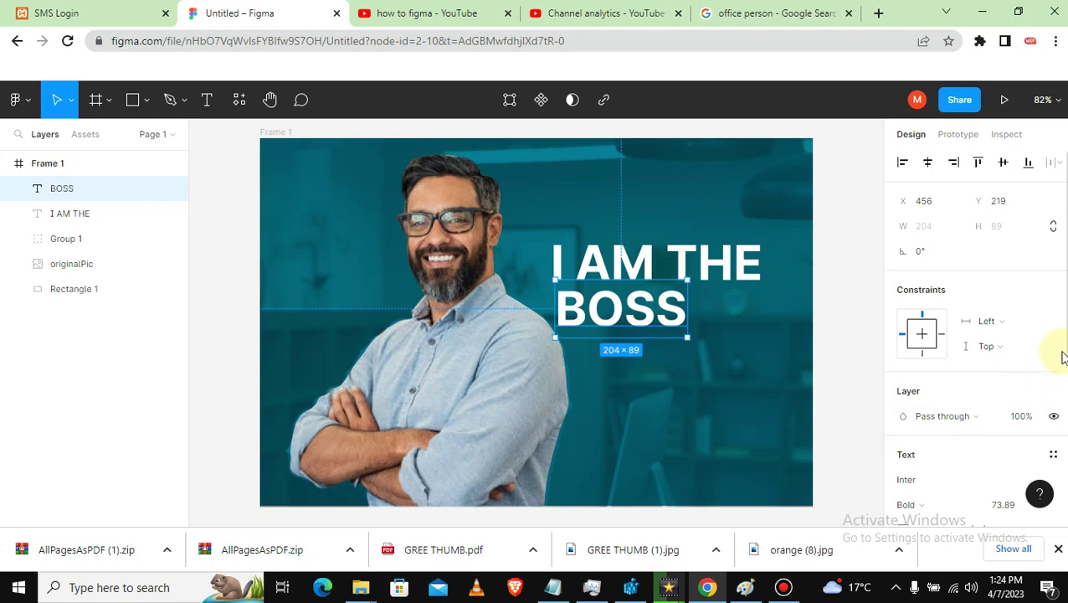
Step: Increase the BOSS letter spacing to 40.5%
scroll(1051, 360, down, 1)
scroll(1051, 360, down, 1)
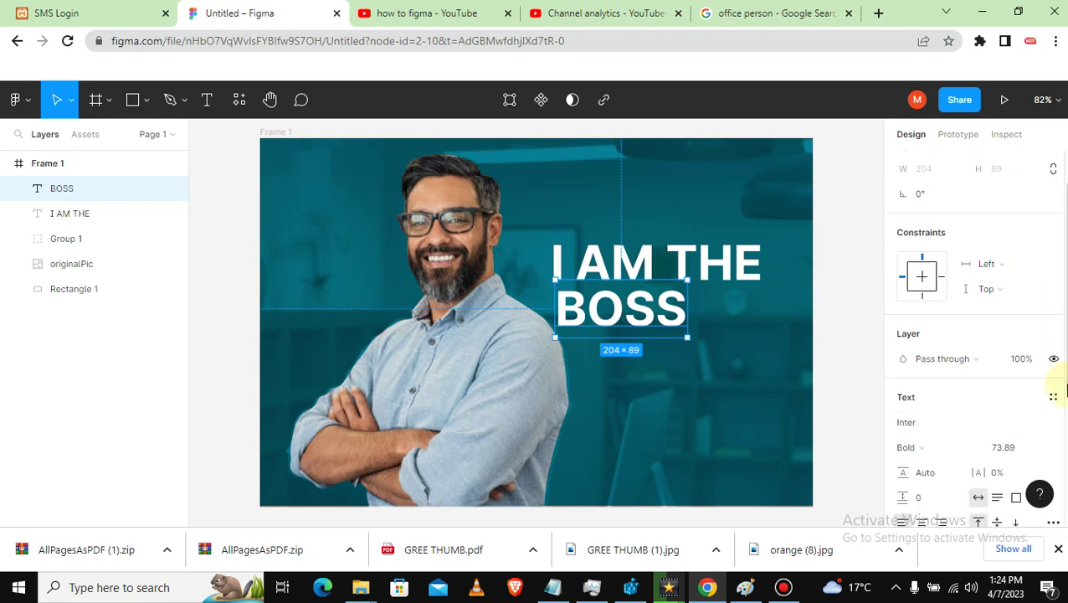
scroll(1062, 411, down, 2)
drag(977, 410, 1046, 398)
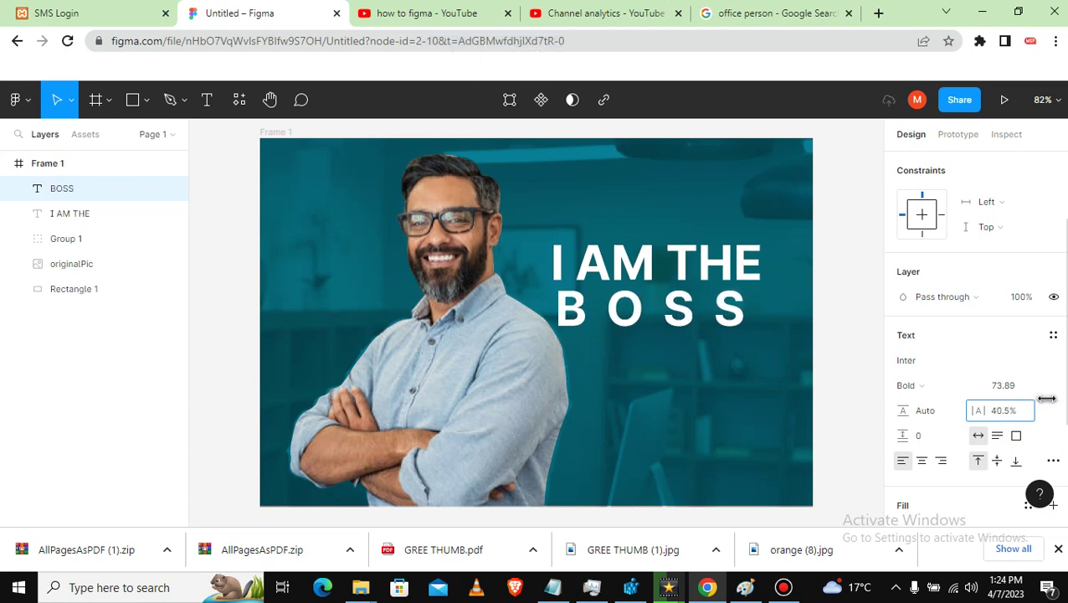
click(735, 311)
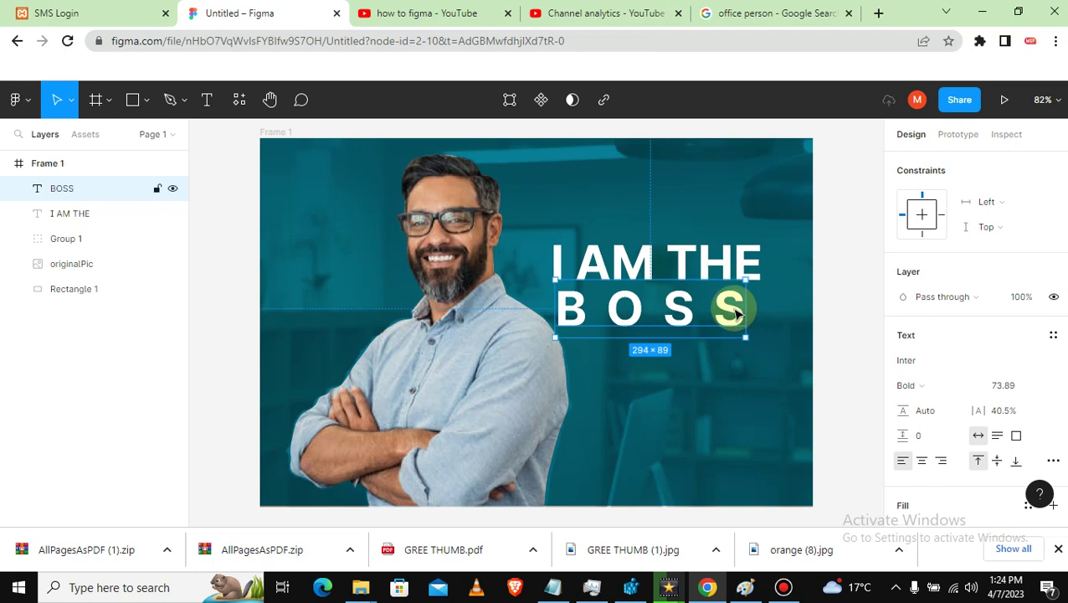
Step: Scale BOSS down to 178 × 54 and centre it under 'I AM THE'
key(k)
drag(744, 278, 657, 301)
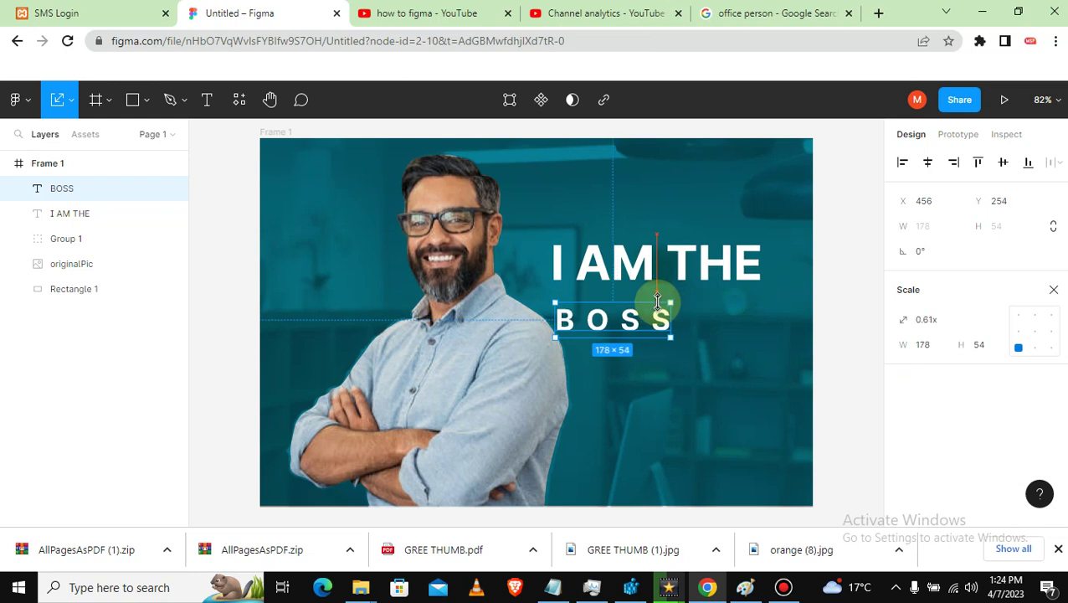
mouse_move(662, 305)
mouse_down()
mouse_move(664, 316)
mouse_move(678, 311)
mouse_up()
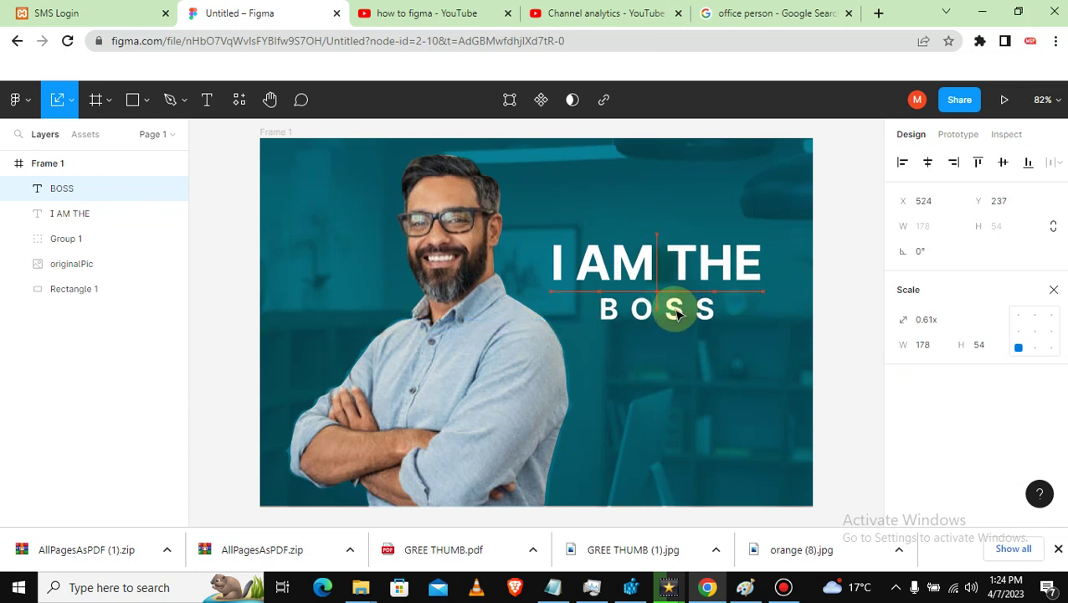
drag(678, 313, 679, 313)
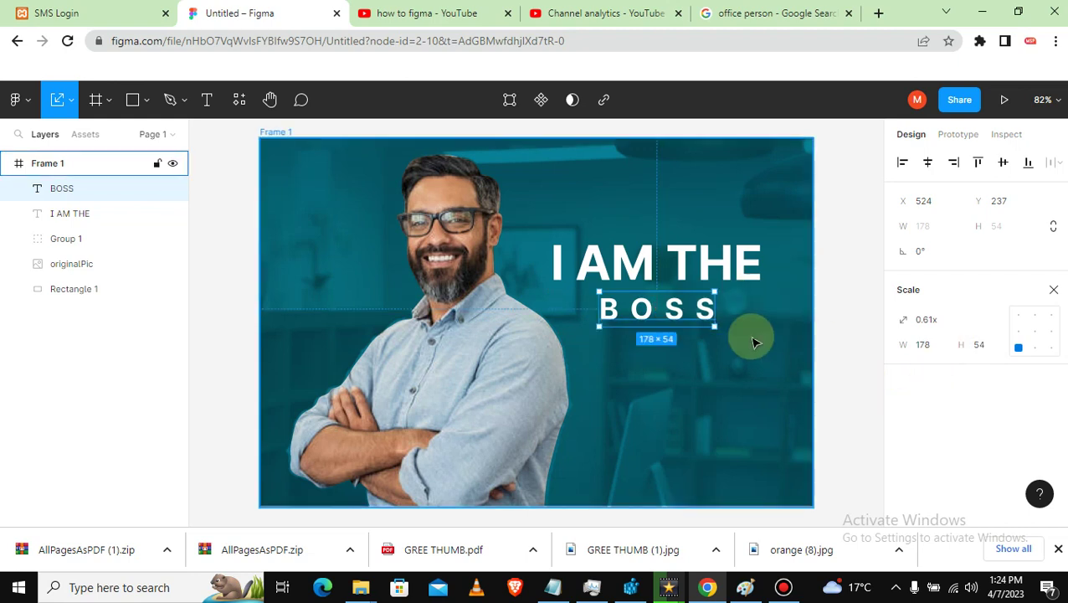
key(v)
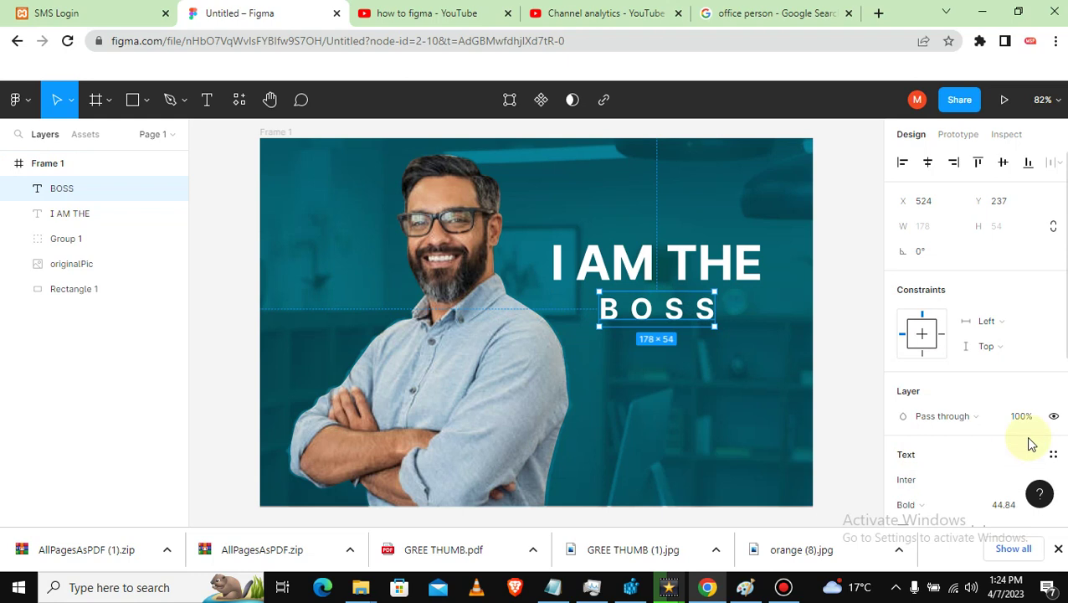
scroll(1056, 335, down, 1)
scroll(949, 410, down, 1)
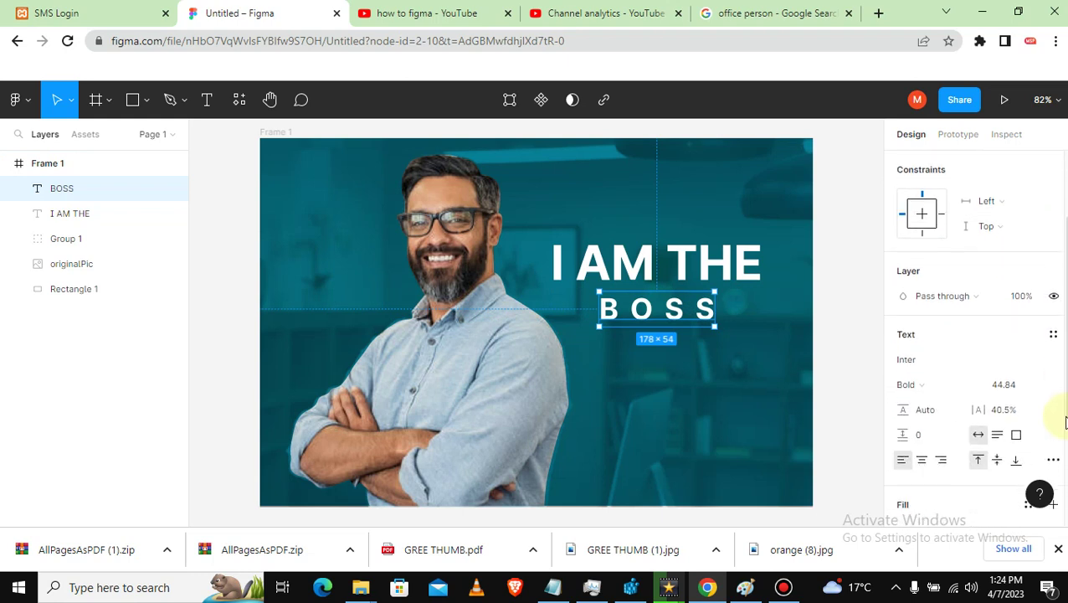
scroll(948, 410, down, 1)
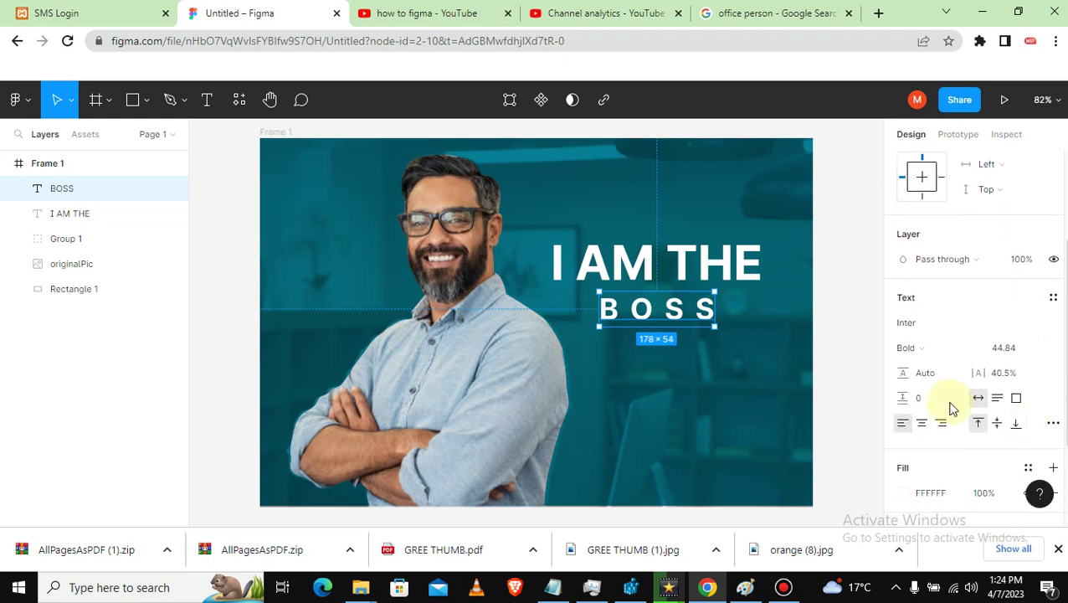
Step: Colour the BOSS text lime green C4E930
click(903, 492)
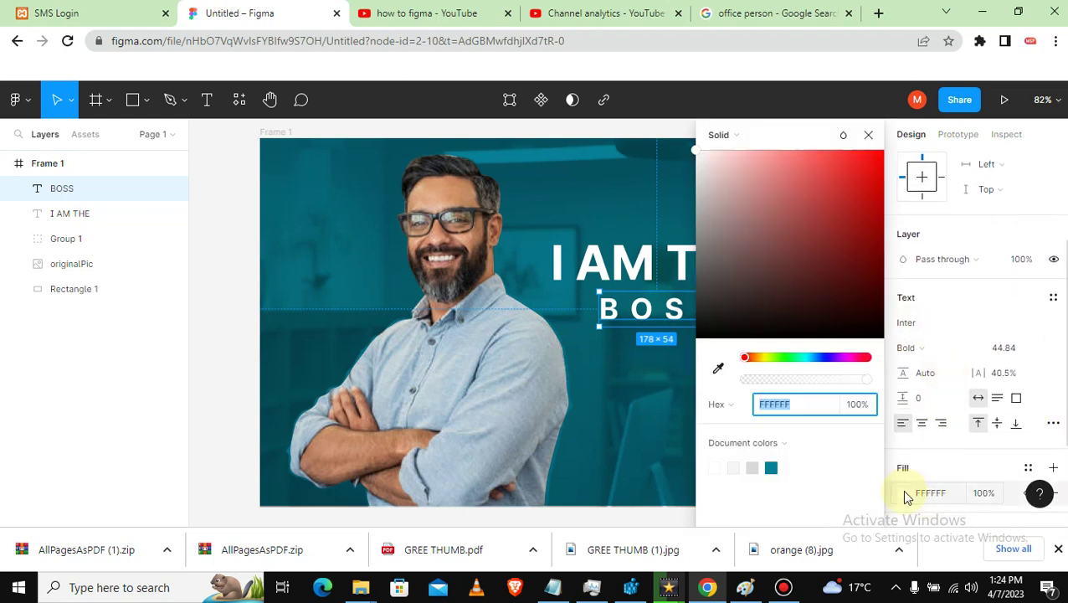
click(772, 360)
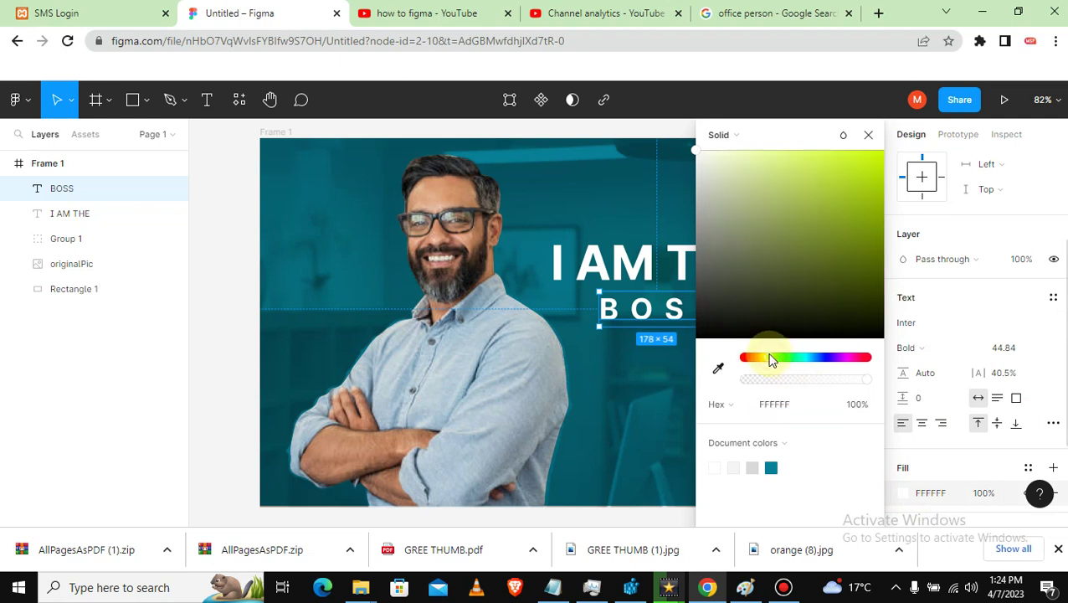
click(830, 186)
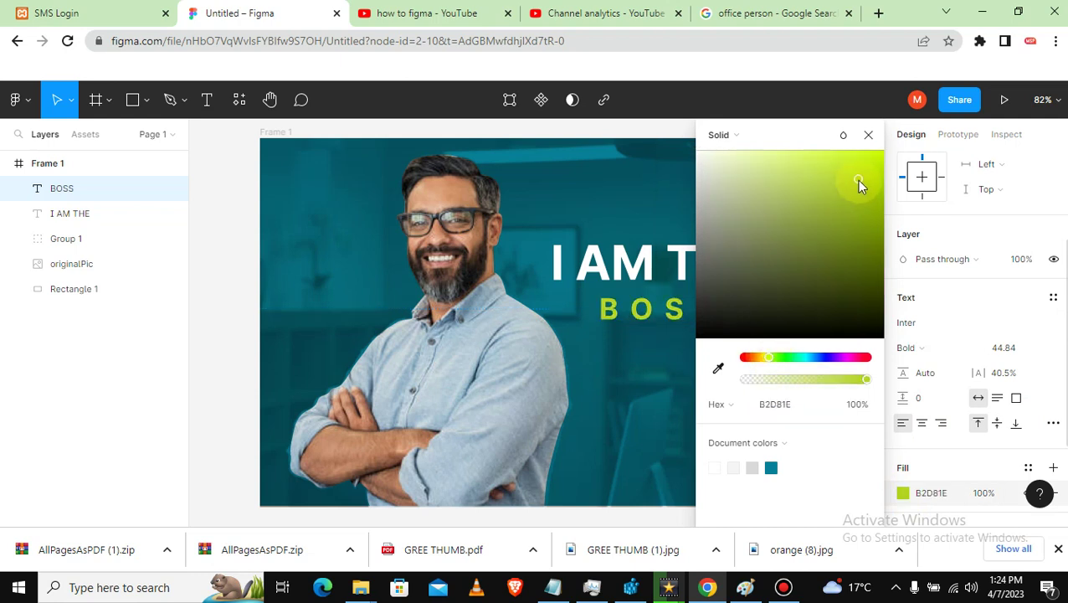
click(844, 167)
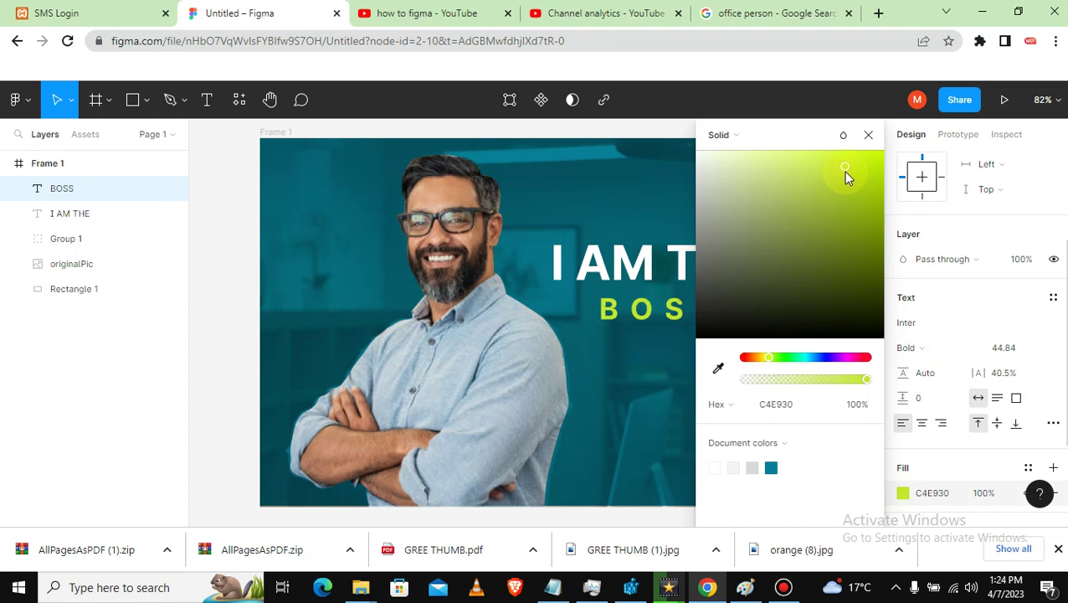
click(628, 367)
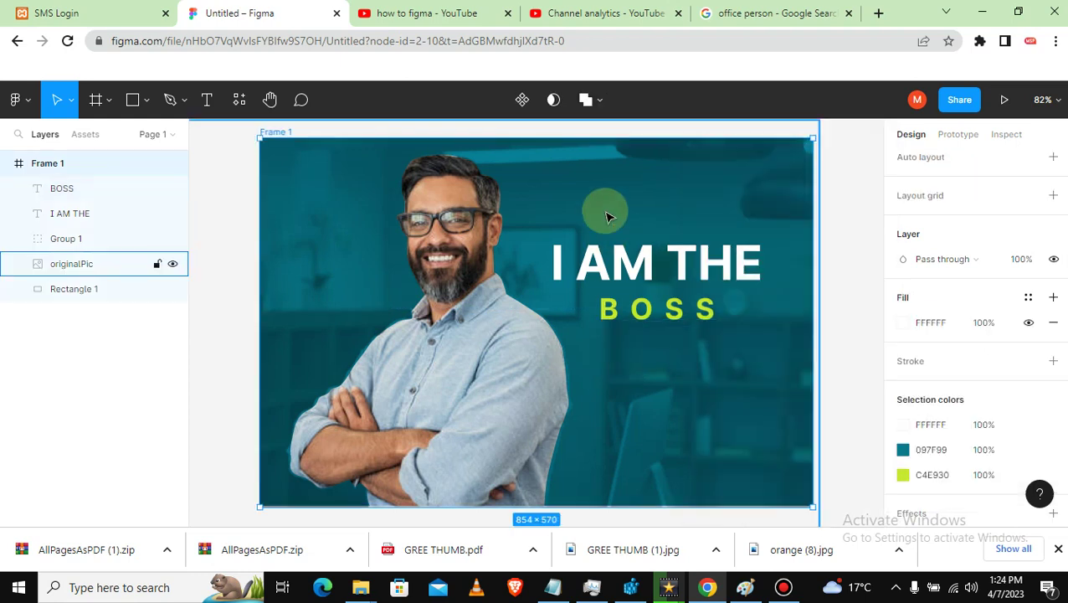
click(845, 274)
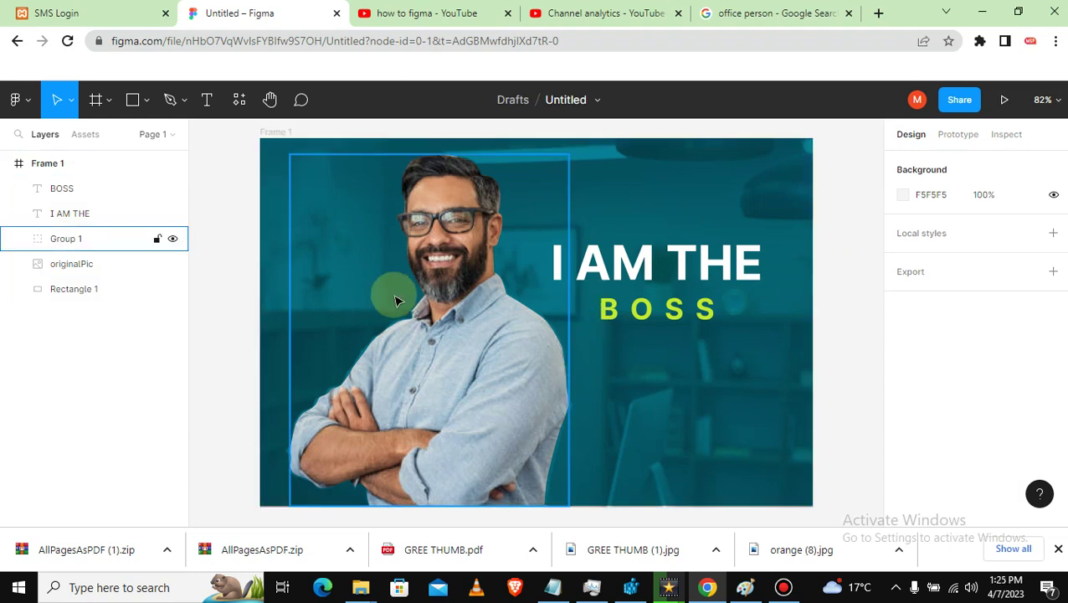
Step: Draw a 335×570 rectangle along Frame 1's left side and layer it beneath Group 1
click(289, 224)
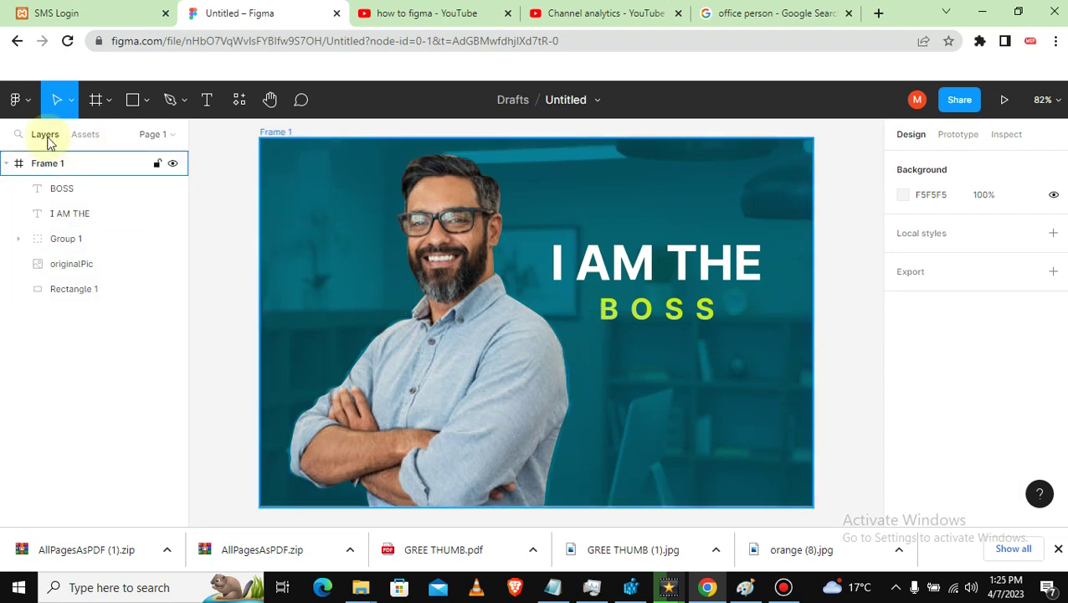
click(131, 100)
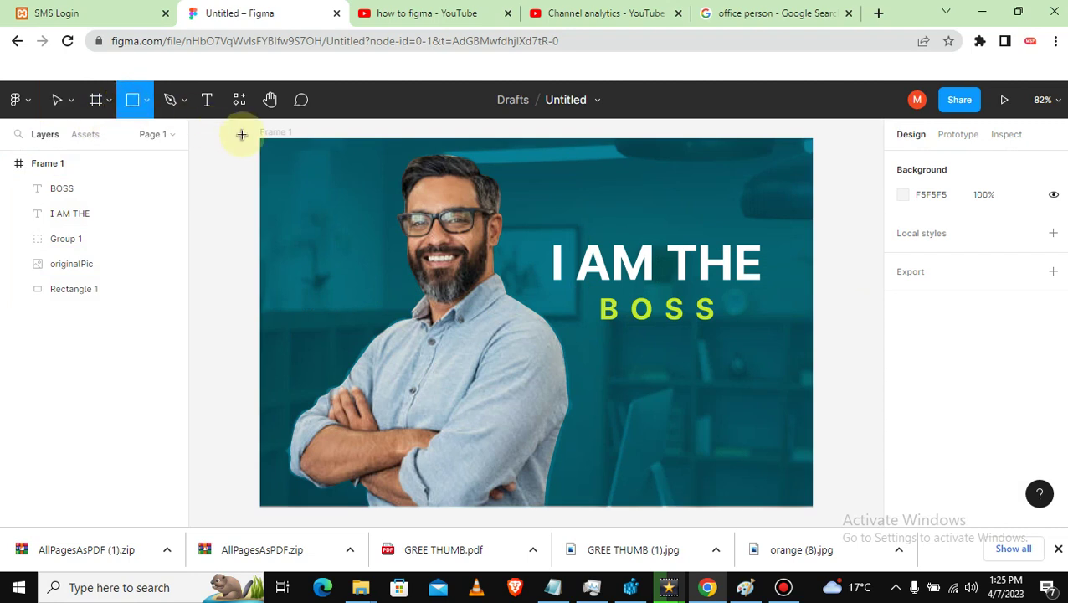
drag(317, 237, 480, 515)
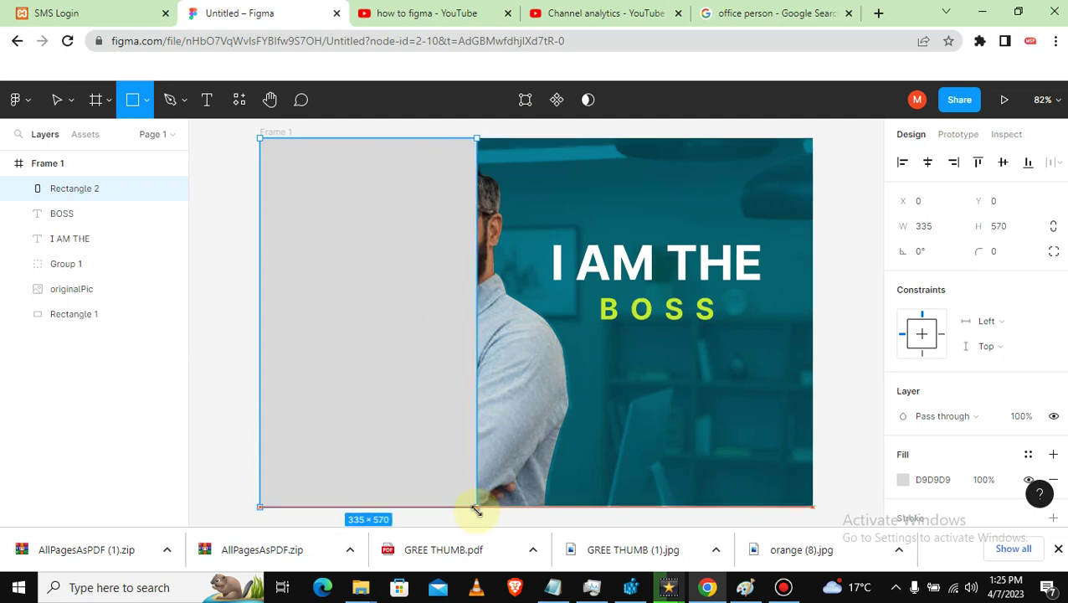
drag(476, 510, 477, 509)
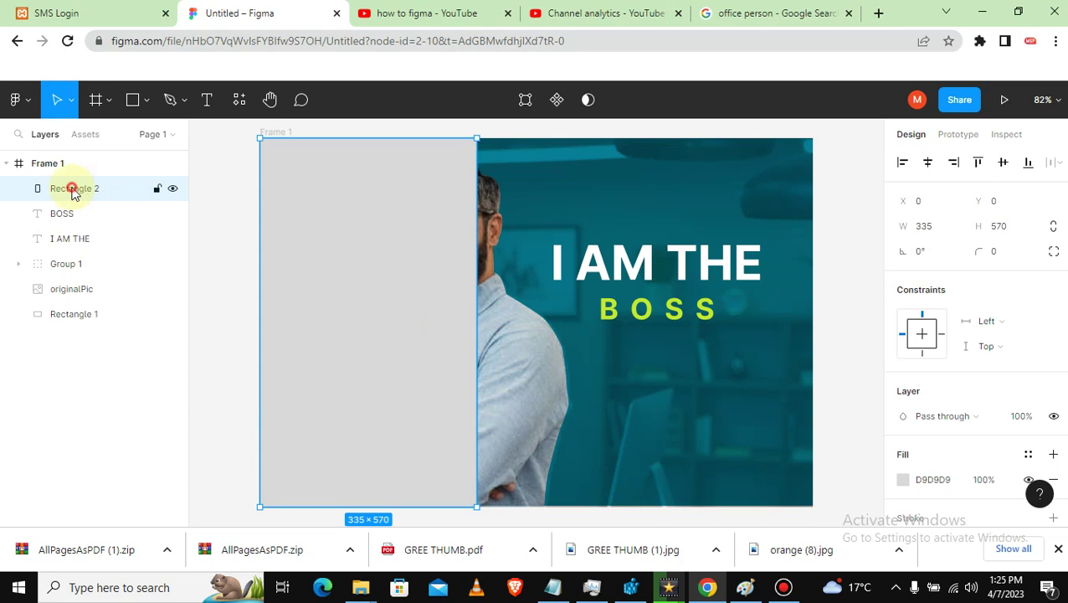
drag(73, 191, 72, 279)
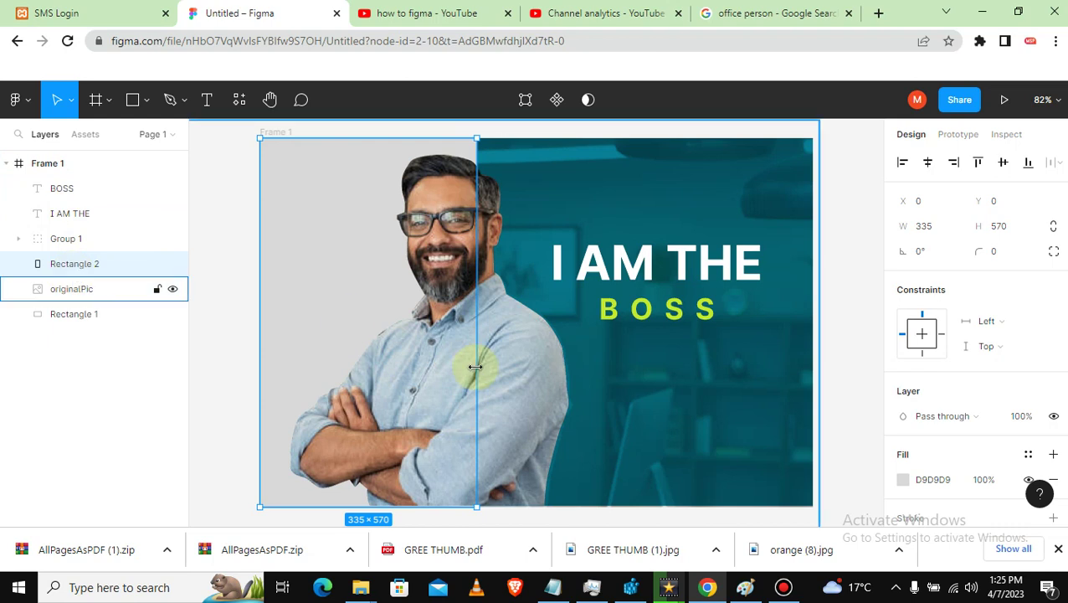
Step: Recolour Rectangle 2's fill to the deeper teal 0B8BA7
click(903, 480)
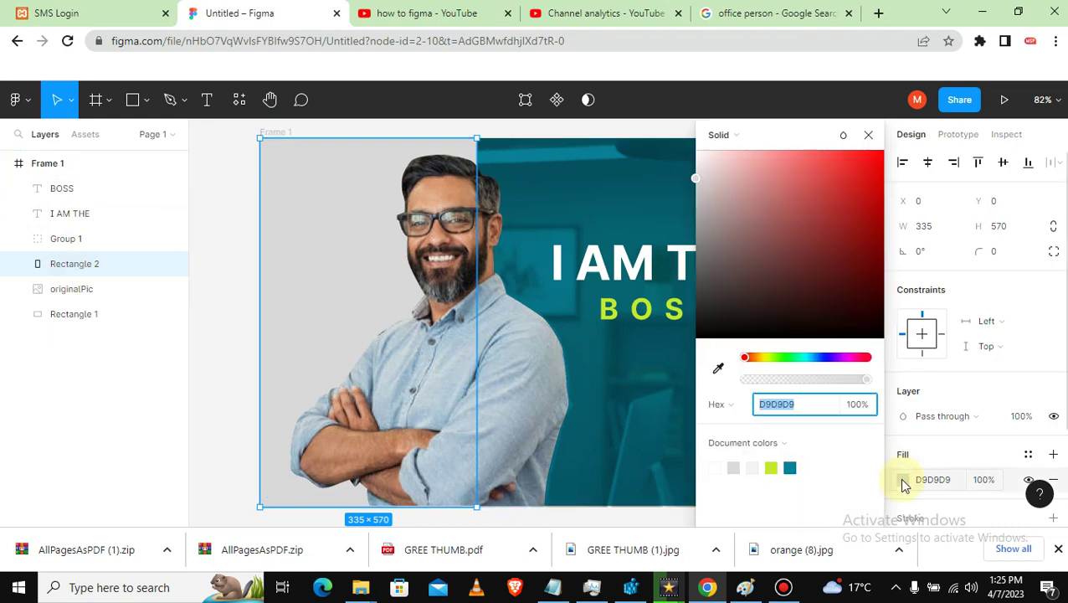
click(803, 359)
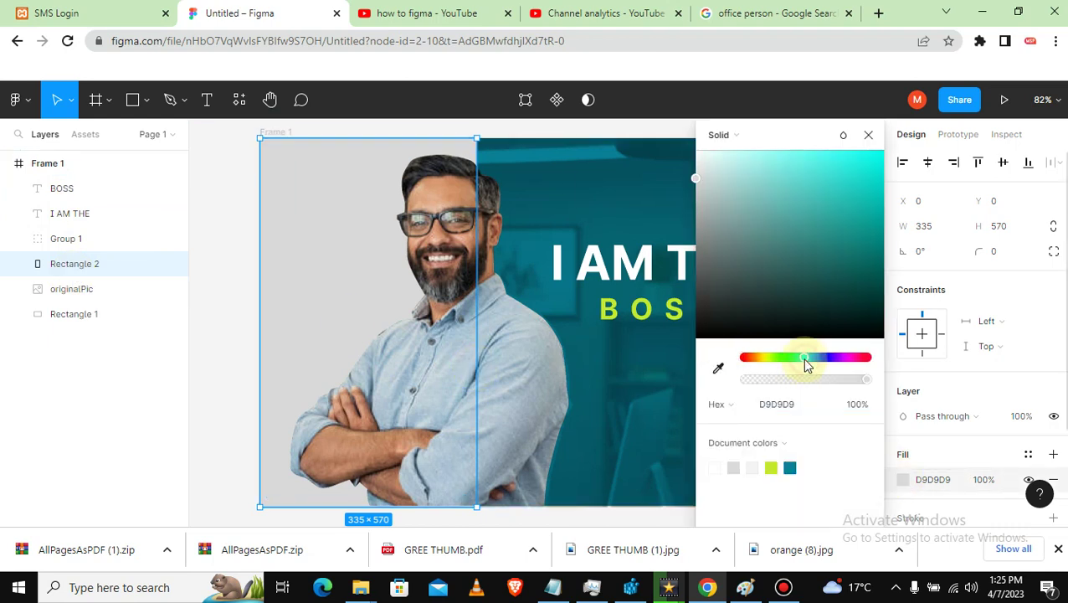
drag(844, 229, 854, 191)
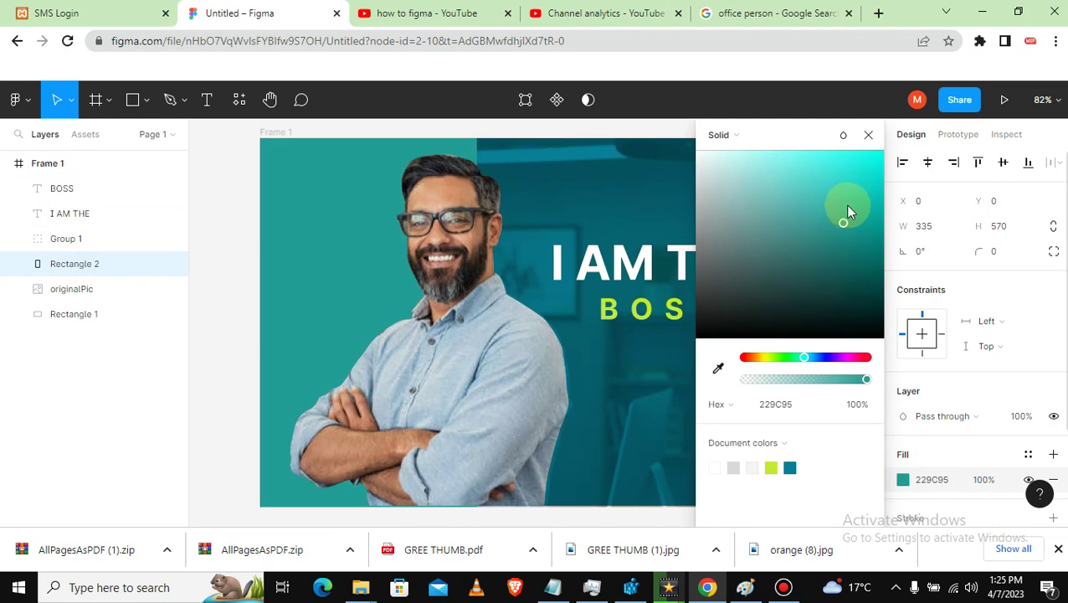
drag(855, 191, 870, 200)
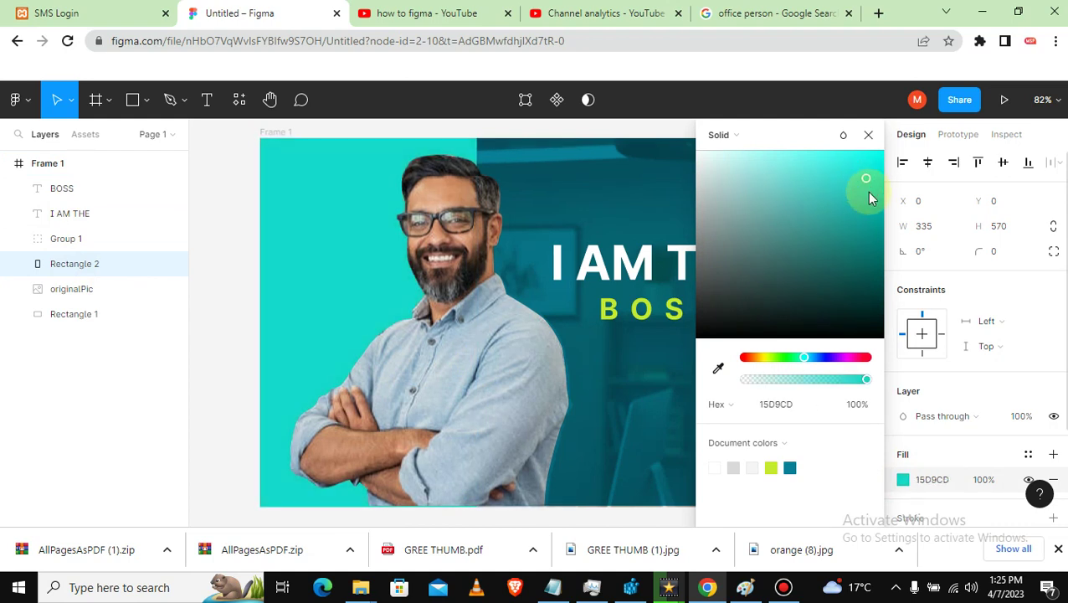
click(813, 357)
drag(817, 354, 809, 360)
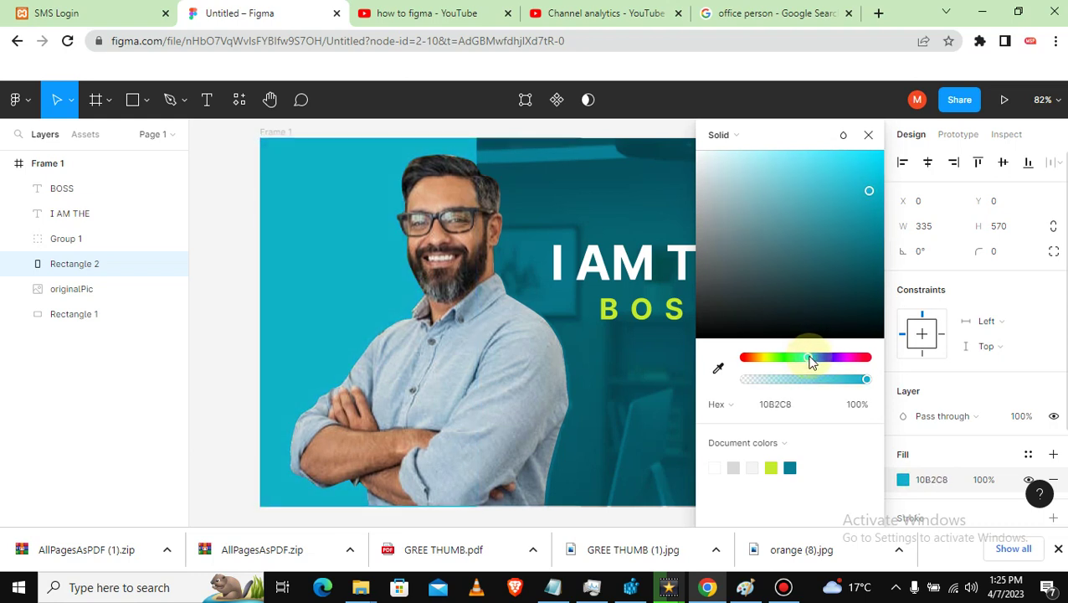
click(870, 190)
drag(872, 209, 872, 224)
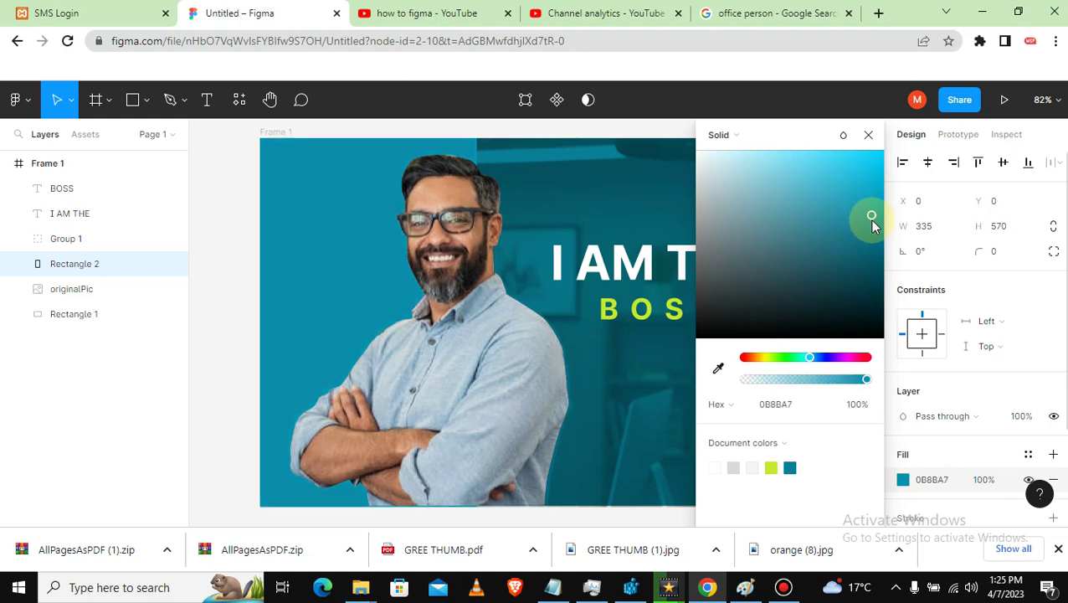
click(224, 213)
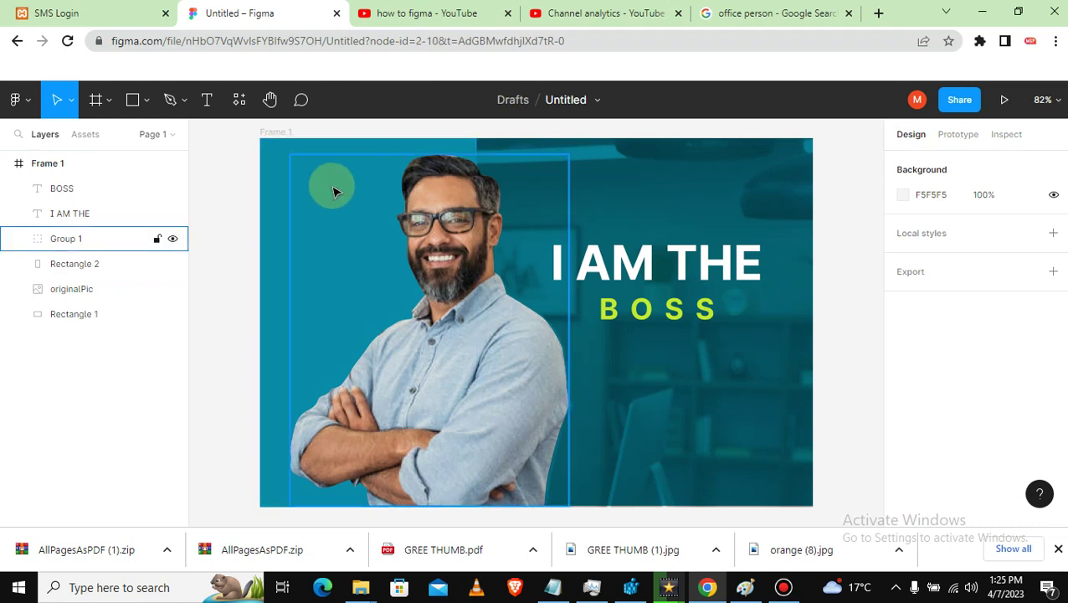
Step: Pull Rectangle 2's top-right vertex out to x 487.5 so its right edge slants
click(301, 147)
double_click(300, 142)
double_click(474, 138)
mouse_move(481, 144)
mouse_down()
mouse_move(617, 143)
mouse_move(574, 138)
mouse_up()
click(224, 188)
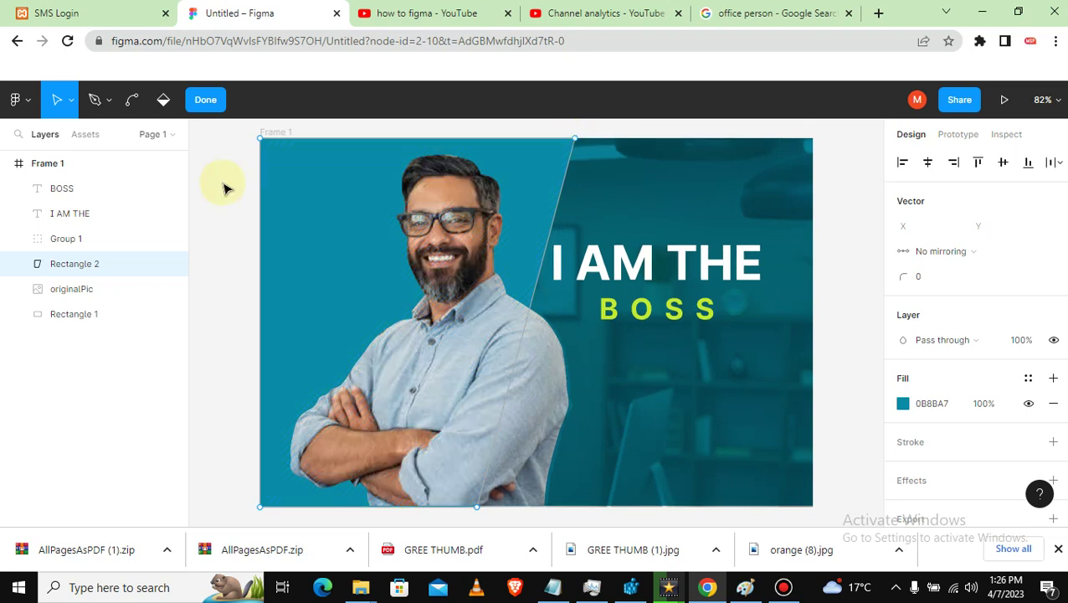
click(225, 187)
click(224, 188)
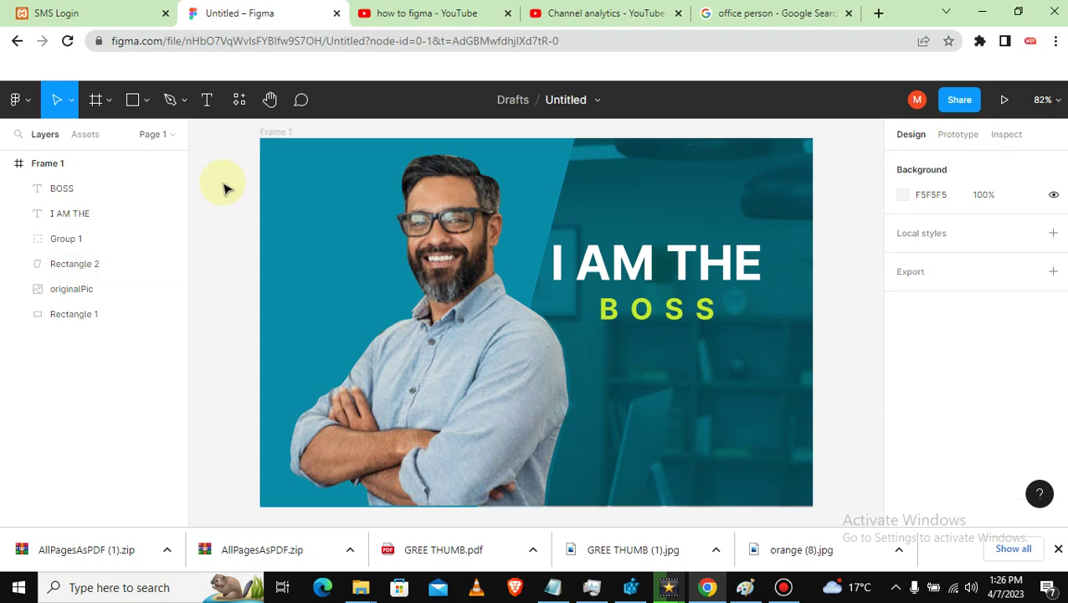
Step: Move the 'I AM THE' and 'BOSS' text layers together slightly down and right
click(627, 270)
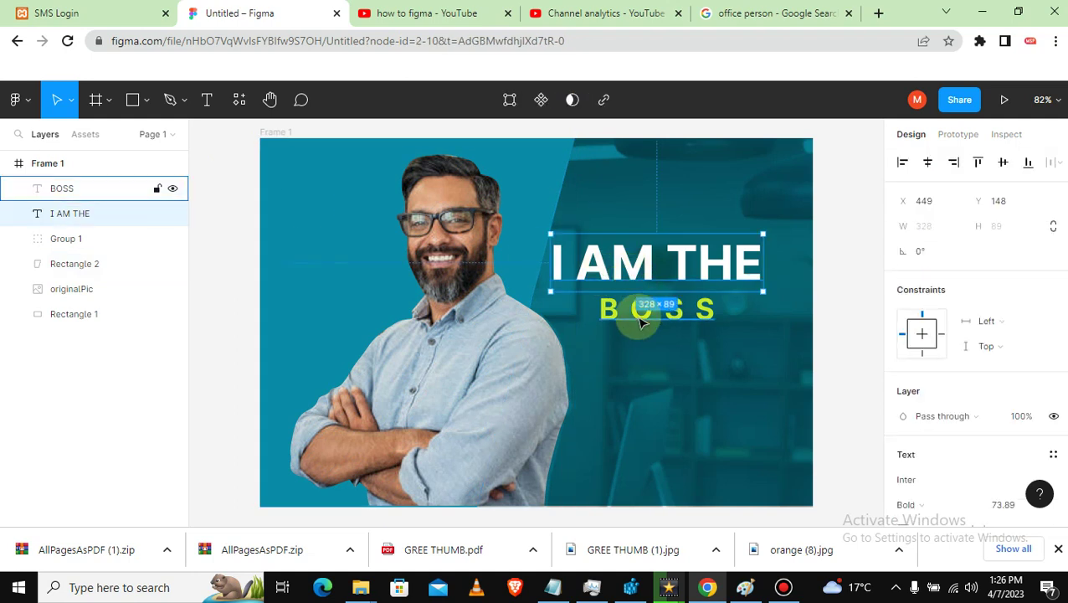
click(640, 322)
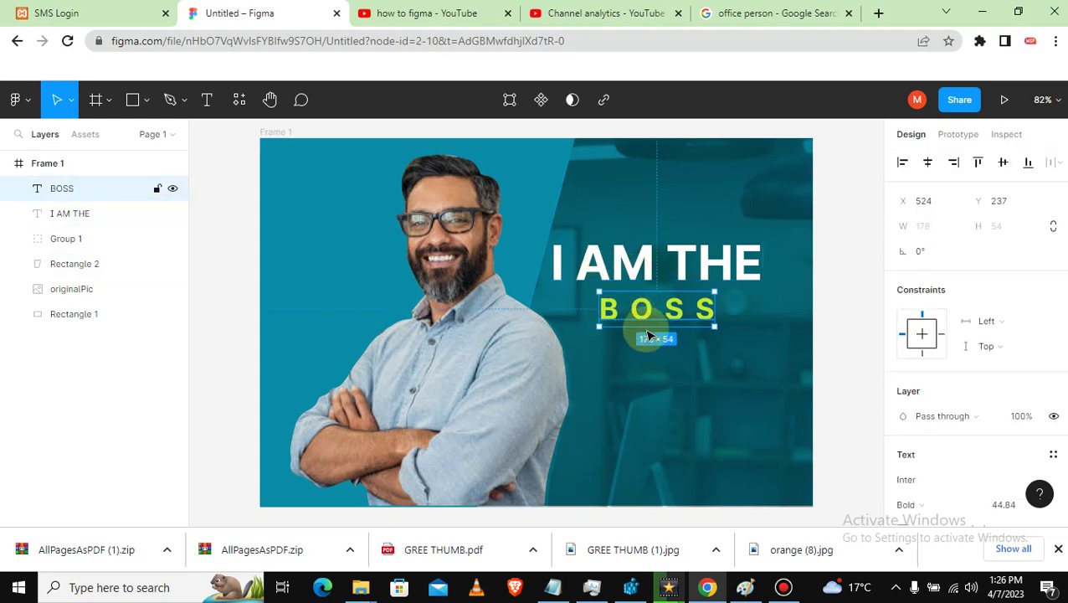
drag(640, 323, 654, 338)
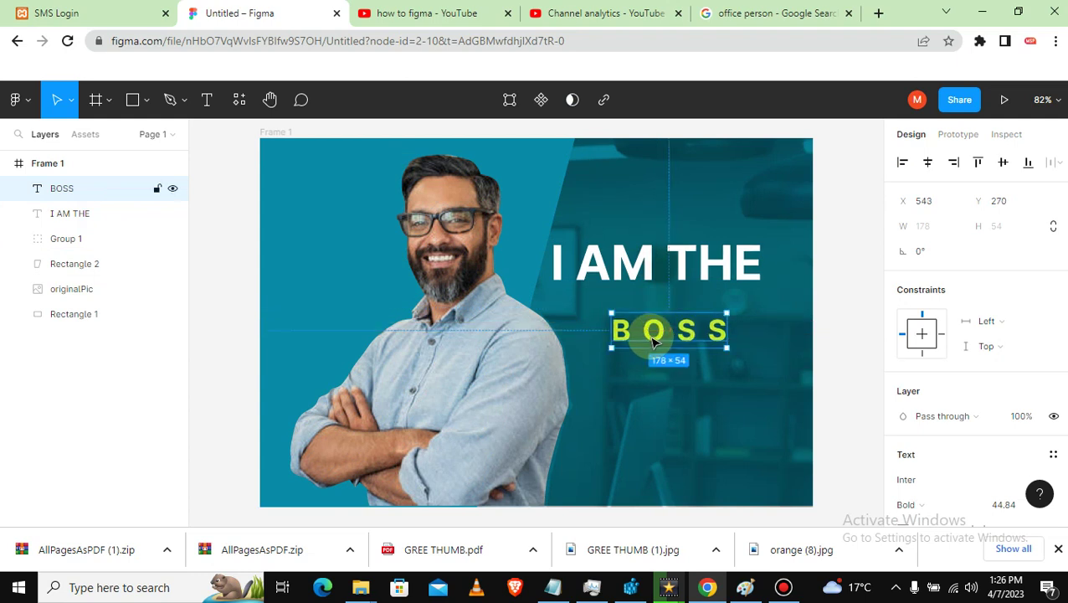
key(ctrl+z)
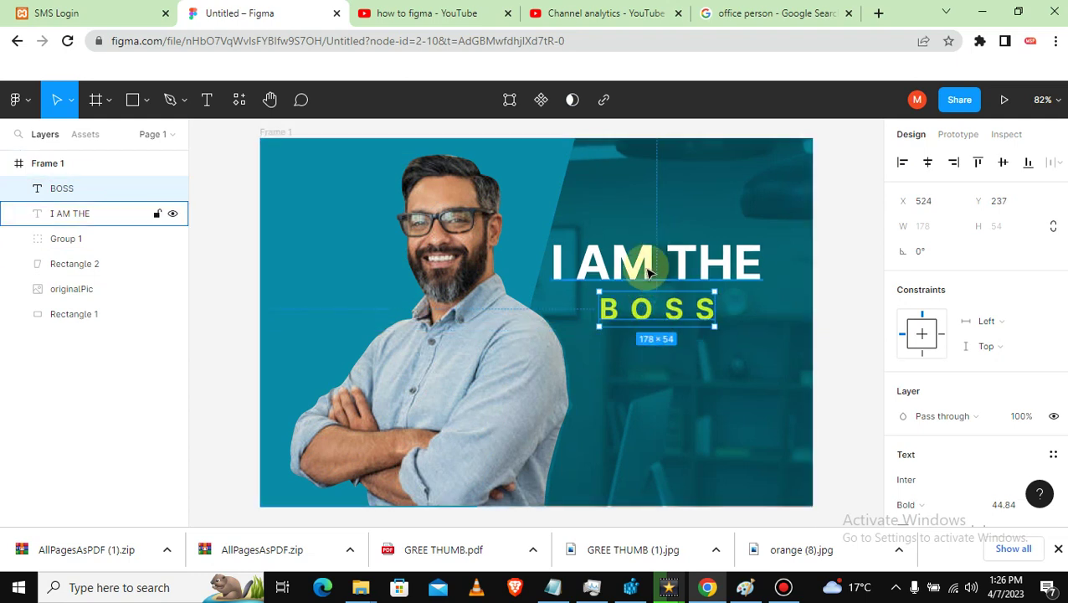
shift+click(645, 269)
drag(645, 269, 664, 294)
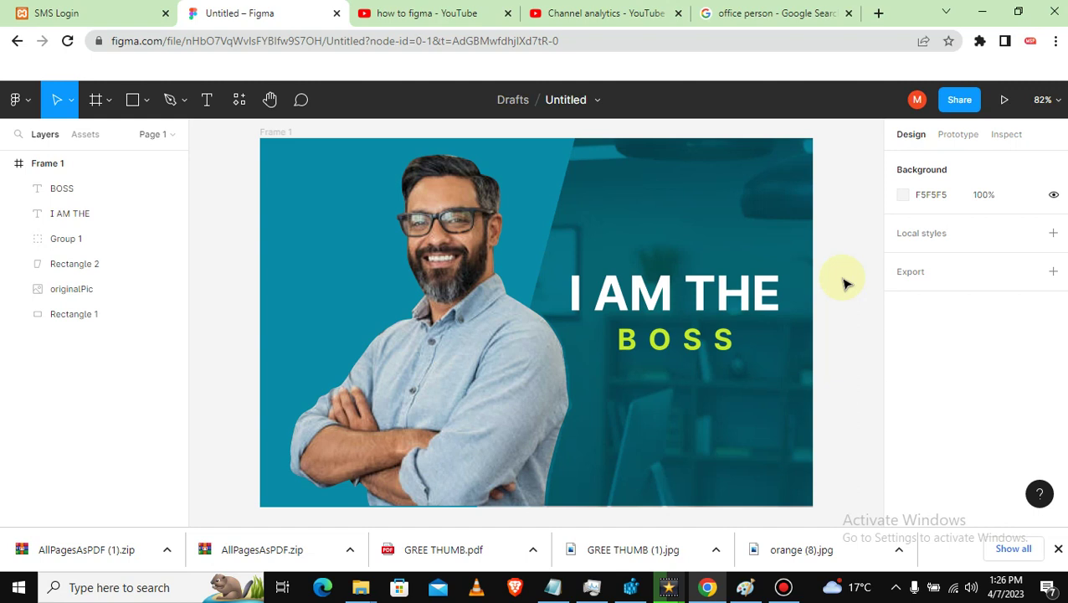
Step: Add a 1x export setting to Frame 1 and export it as Frame 1.png
click(279, 133)
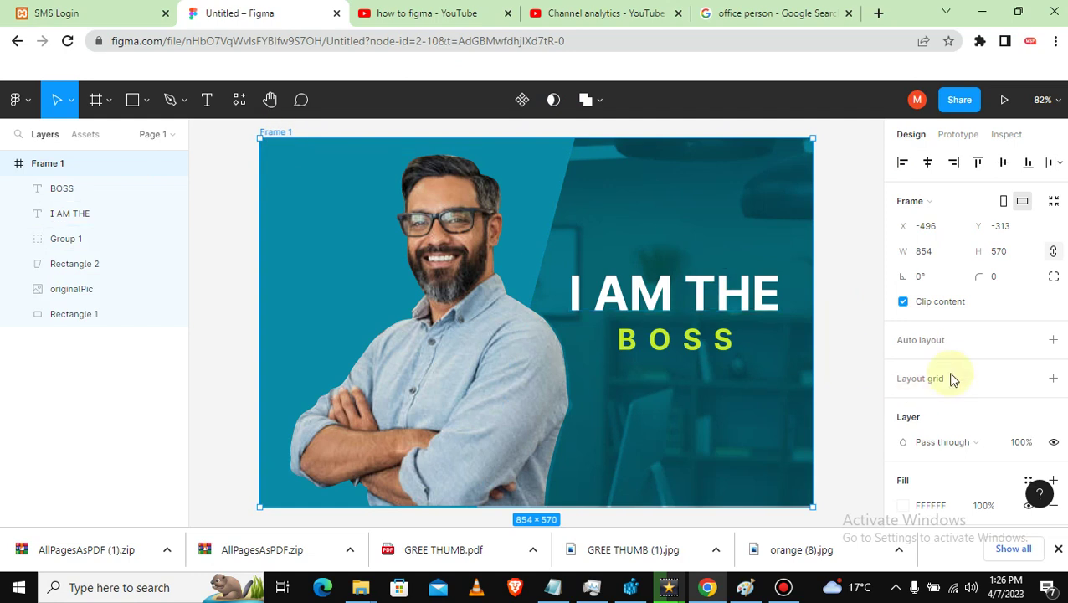
scroll(1057, 285, down, 3)
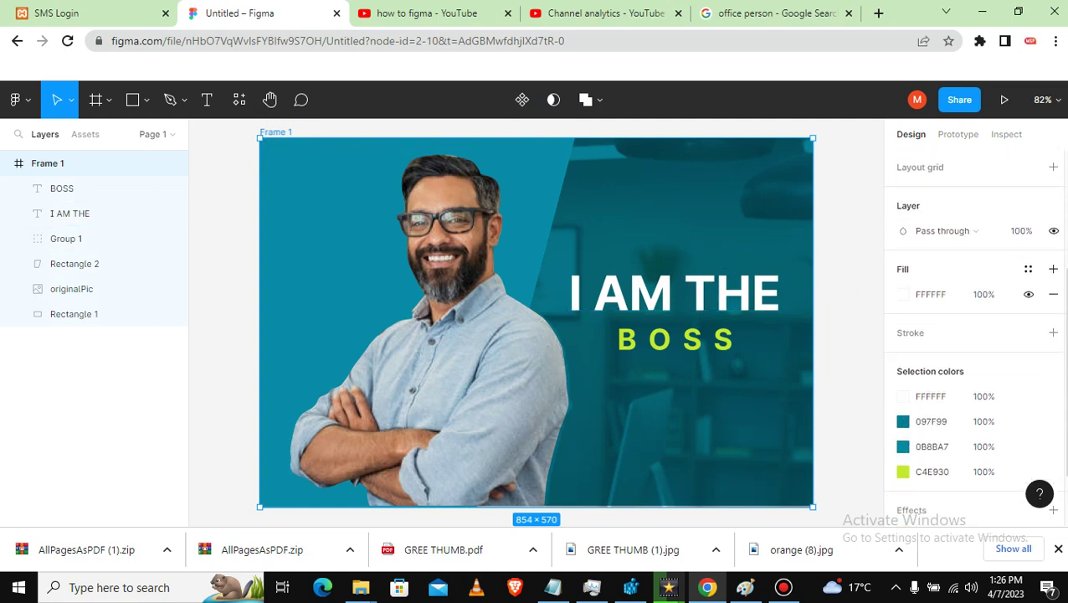
scroll(975, 335, down, 2)
scroll(975, 335, down, 1)
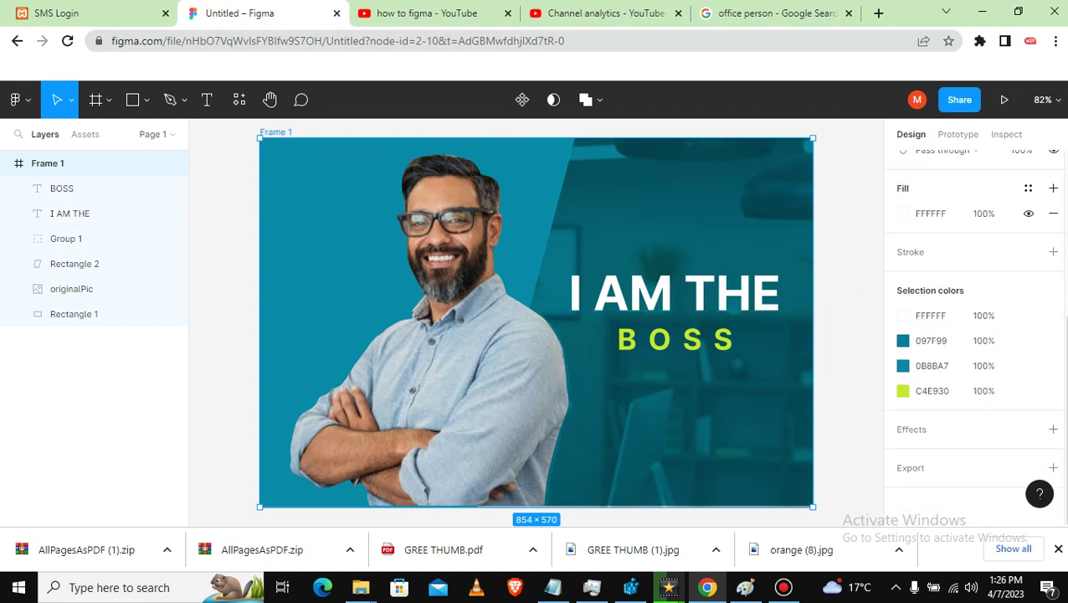
click(947, 473)
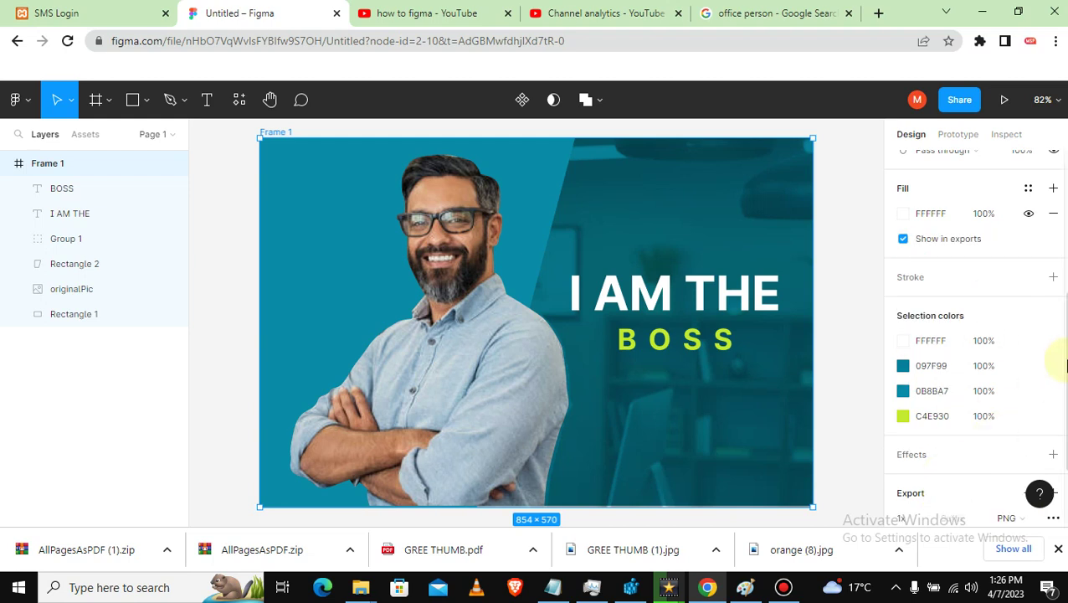
scroll(1057, 368, down, 3)
click(979, 437)
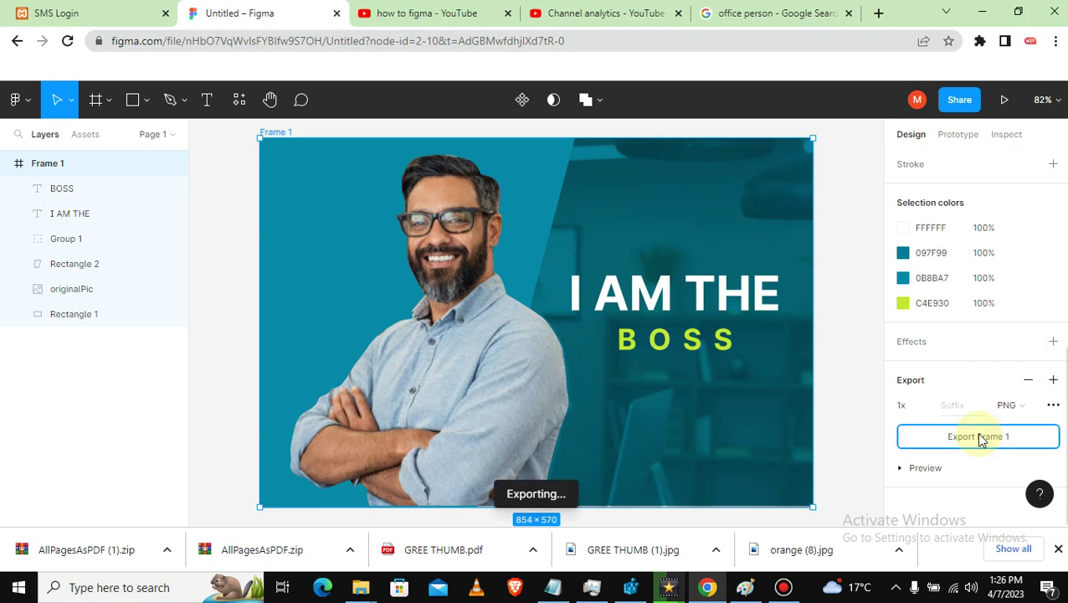
Step: Switch the export format to JPG and export Frame 1.jpg
click(1030, 412)
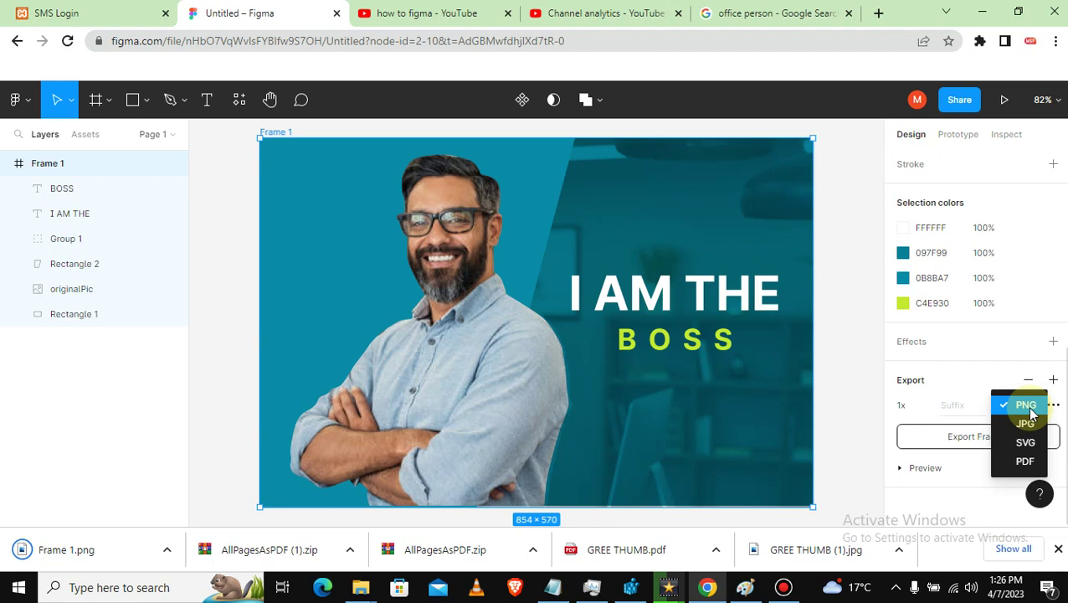
click(1026, 421)
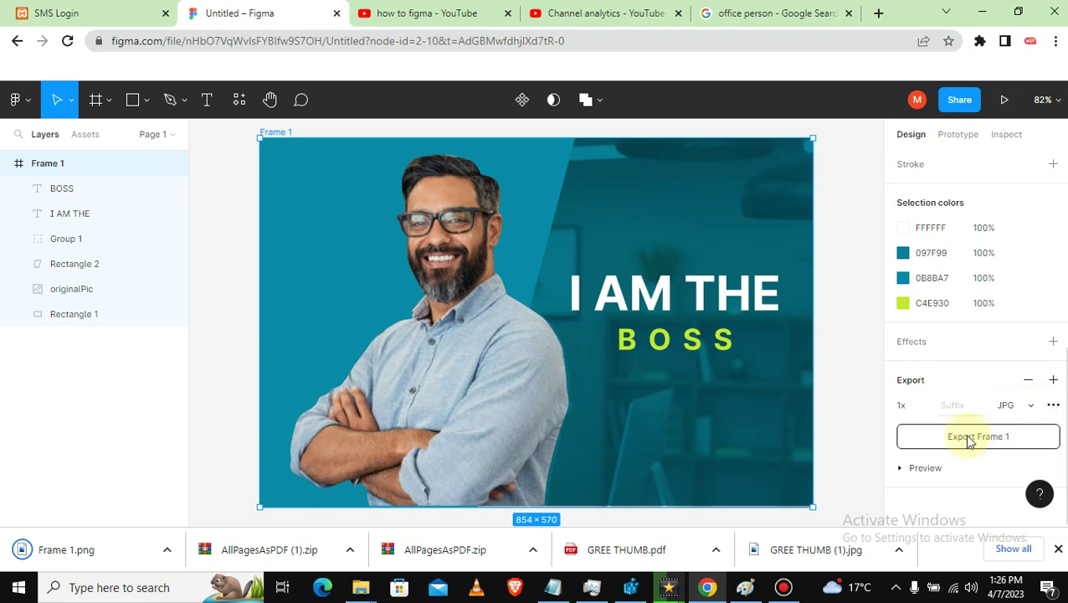
click(970, 439)
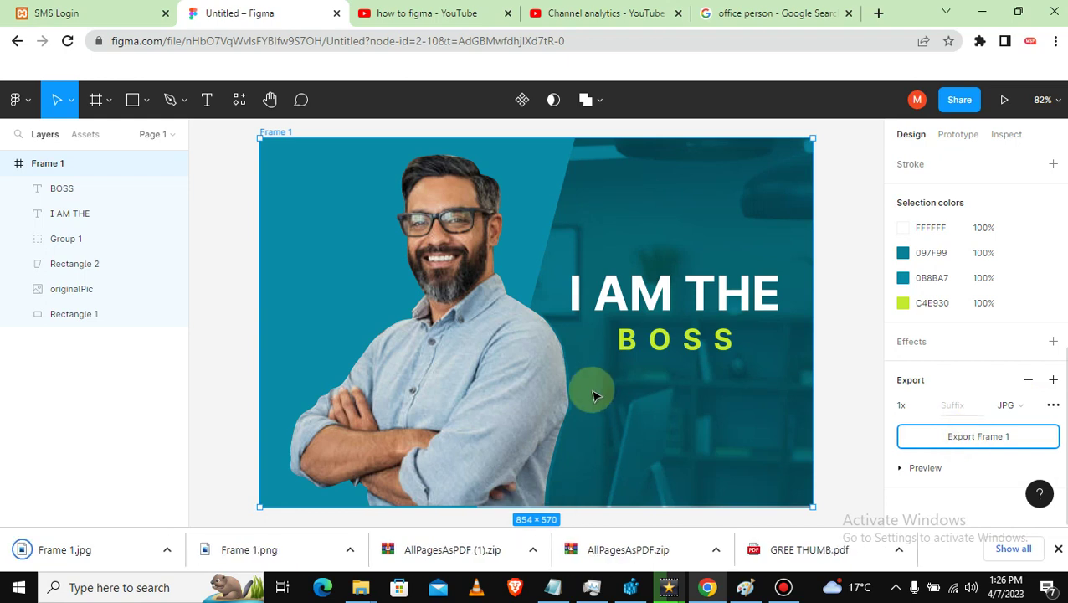
click(53, 552)
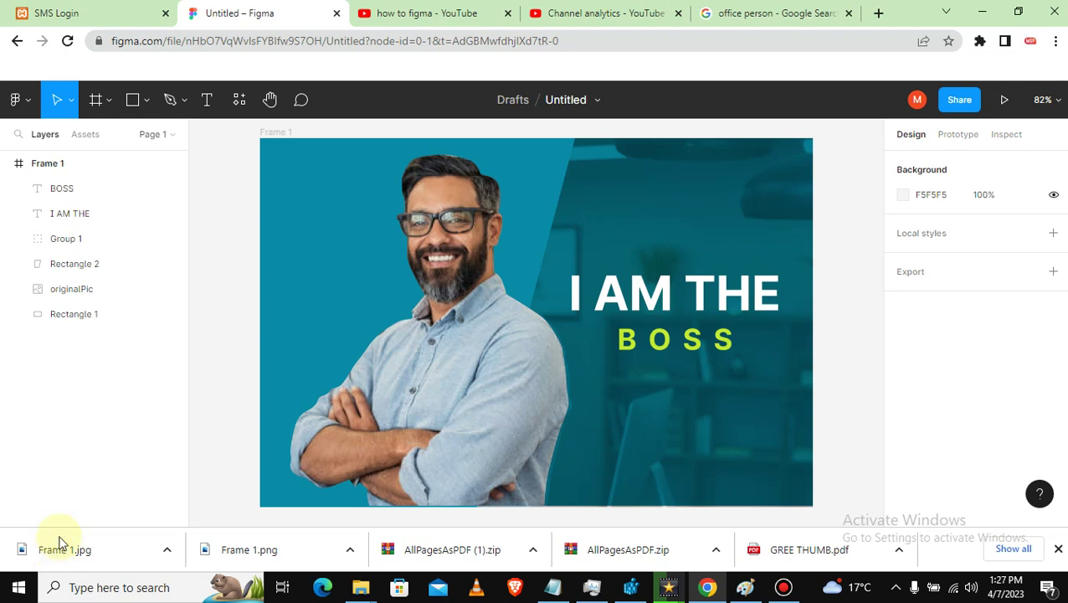
click(85, 553)
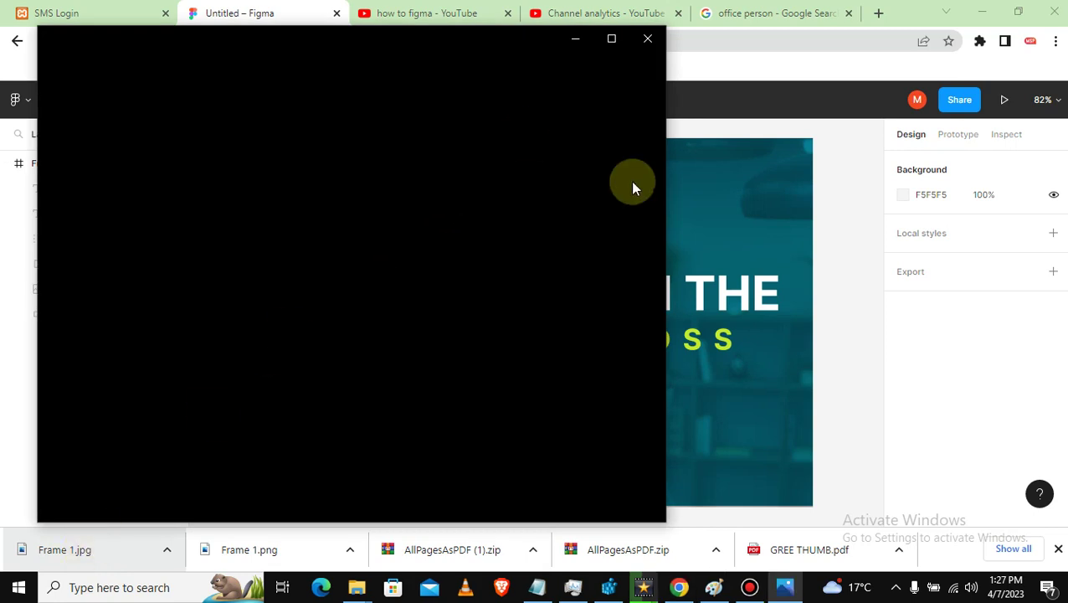
mouse_move(513, 53)
mouse_down()
mouse_move(636, 374)
mouse_move(660, 540)
mouse_up()
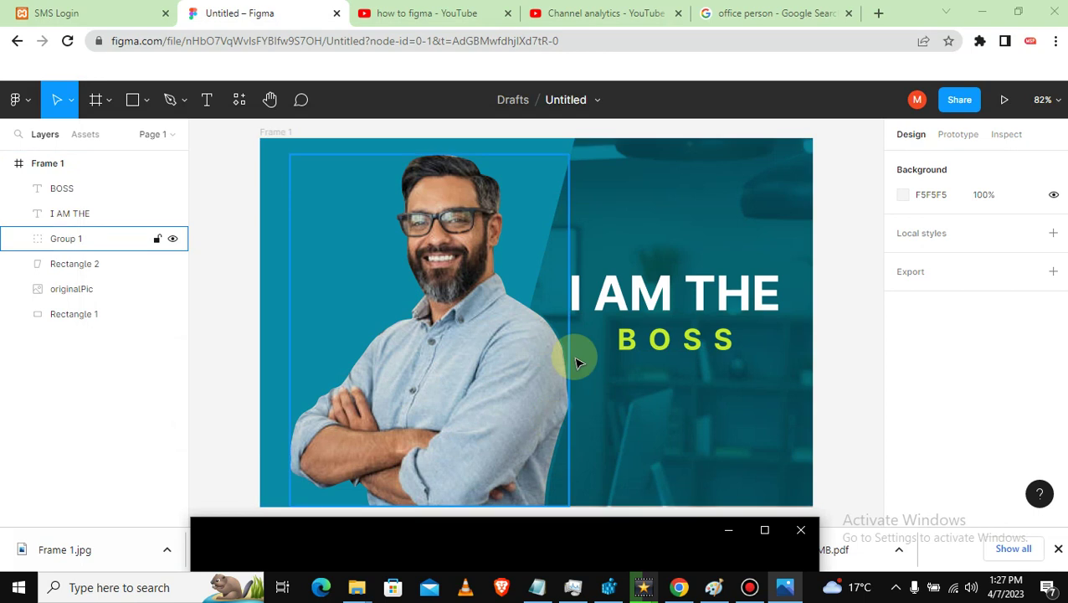
click(268, 224)
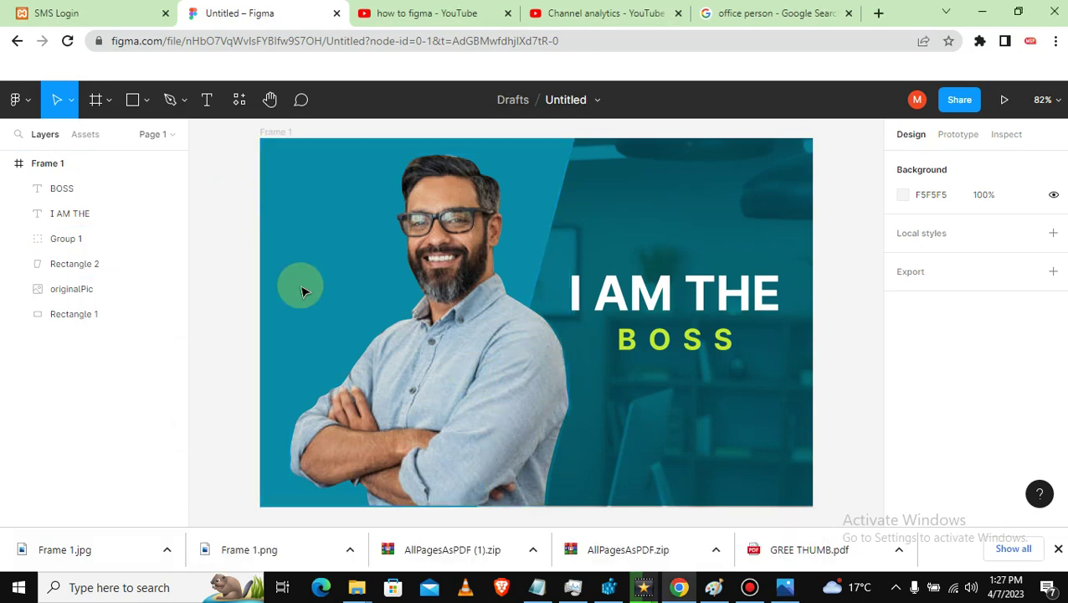
click(785, 586)
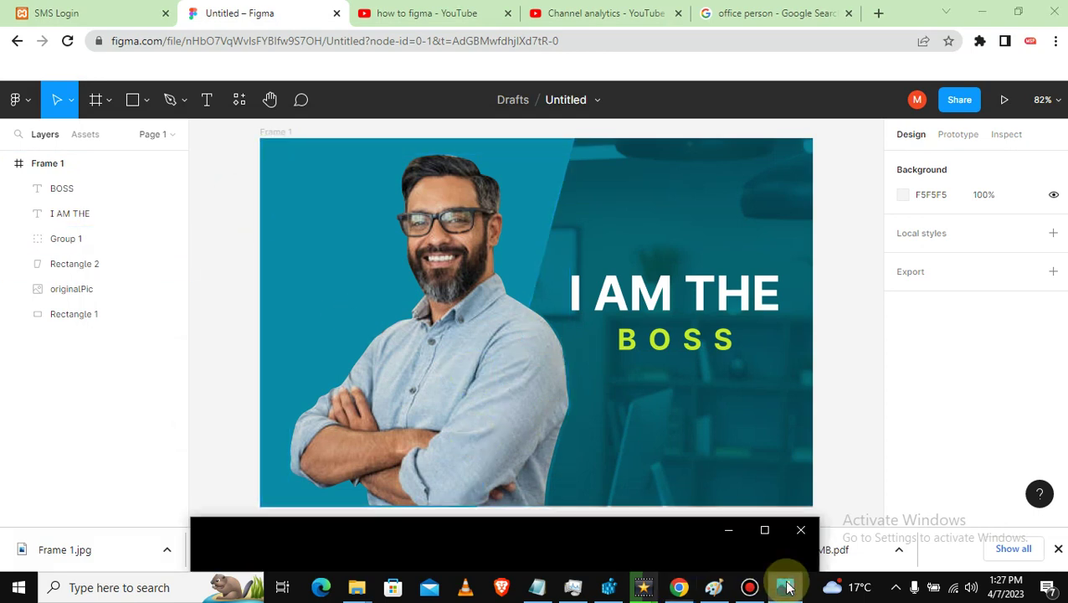
drag(684, 538, 632, 123)
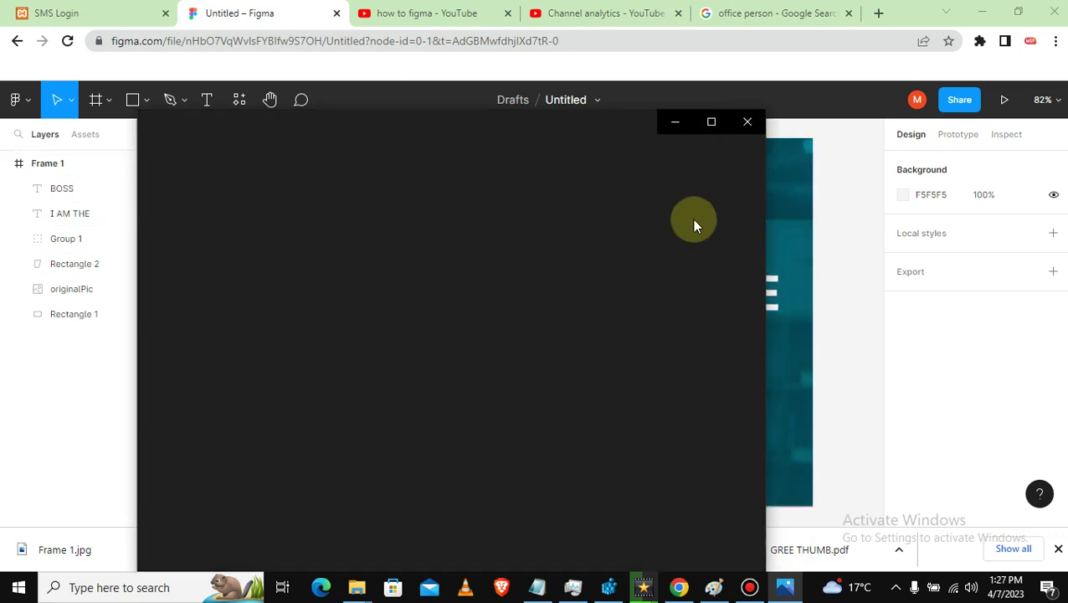
click(747, 122)
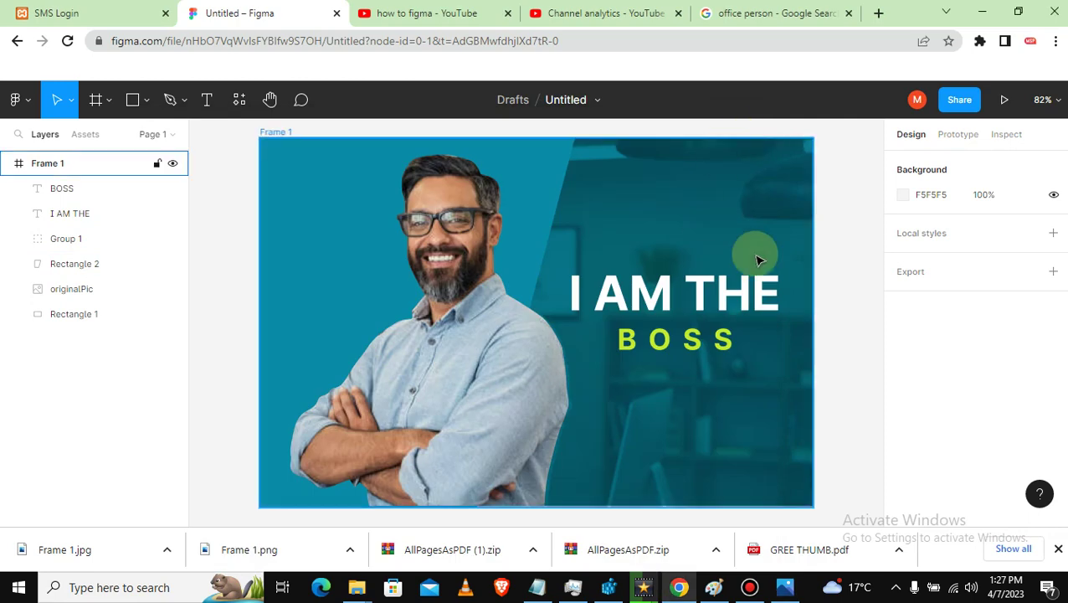